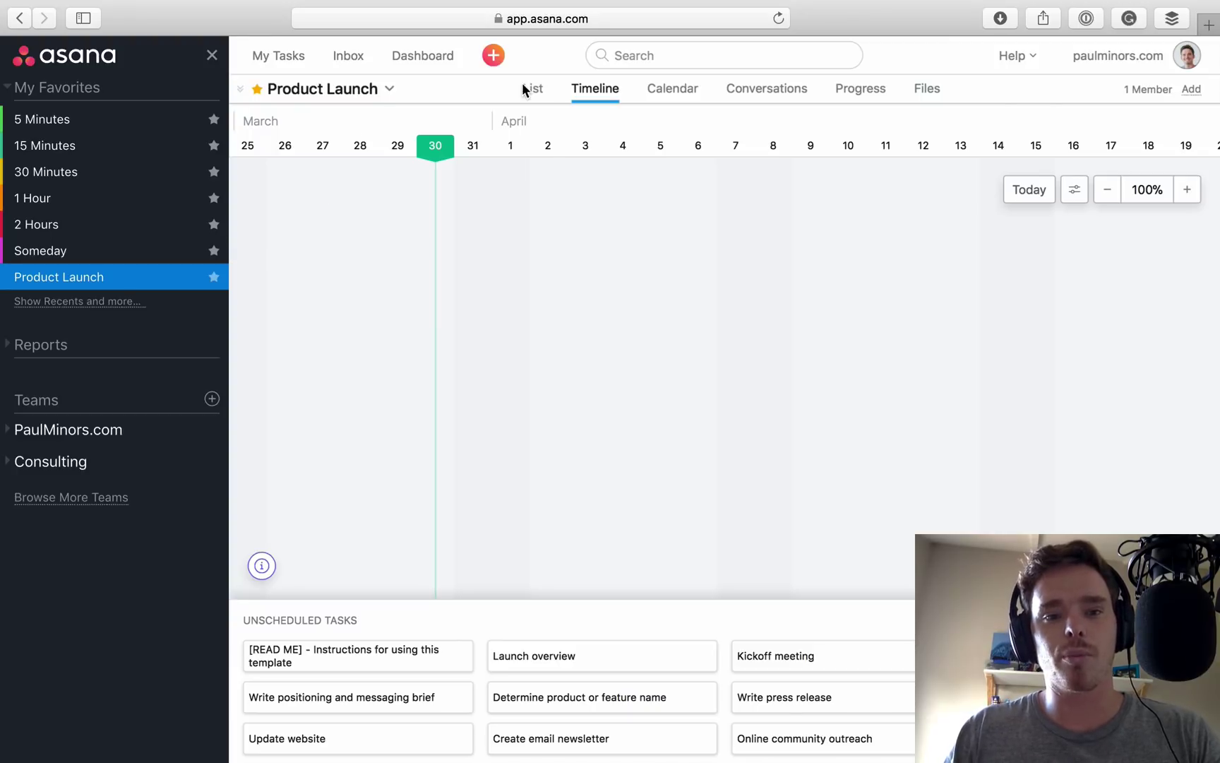
Step: Show the Product Launch tasks in List view, grouped under sections like PR, Web and Content
click(541, 97)
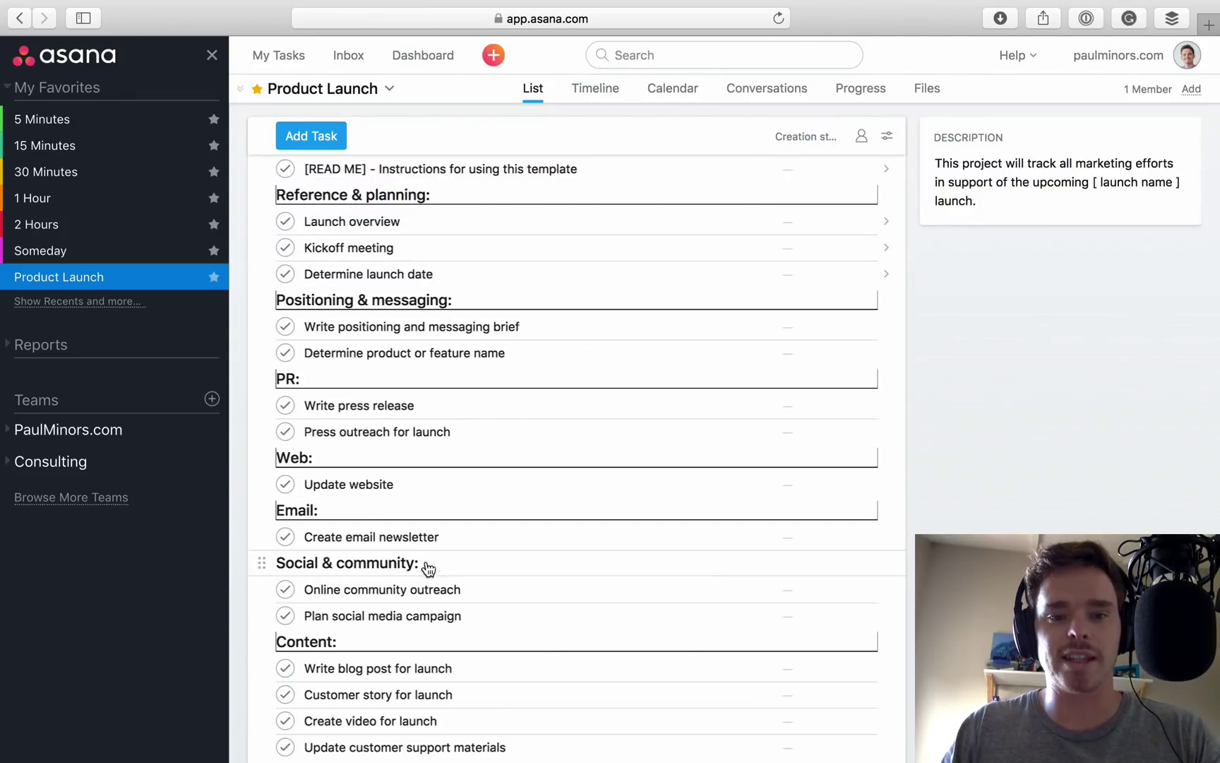
Step: Return Product Launch to Timeline view, where all tasks are still unscheduled
click(595, 89)
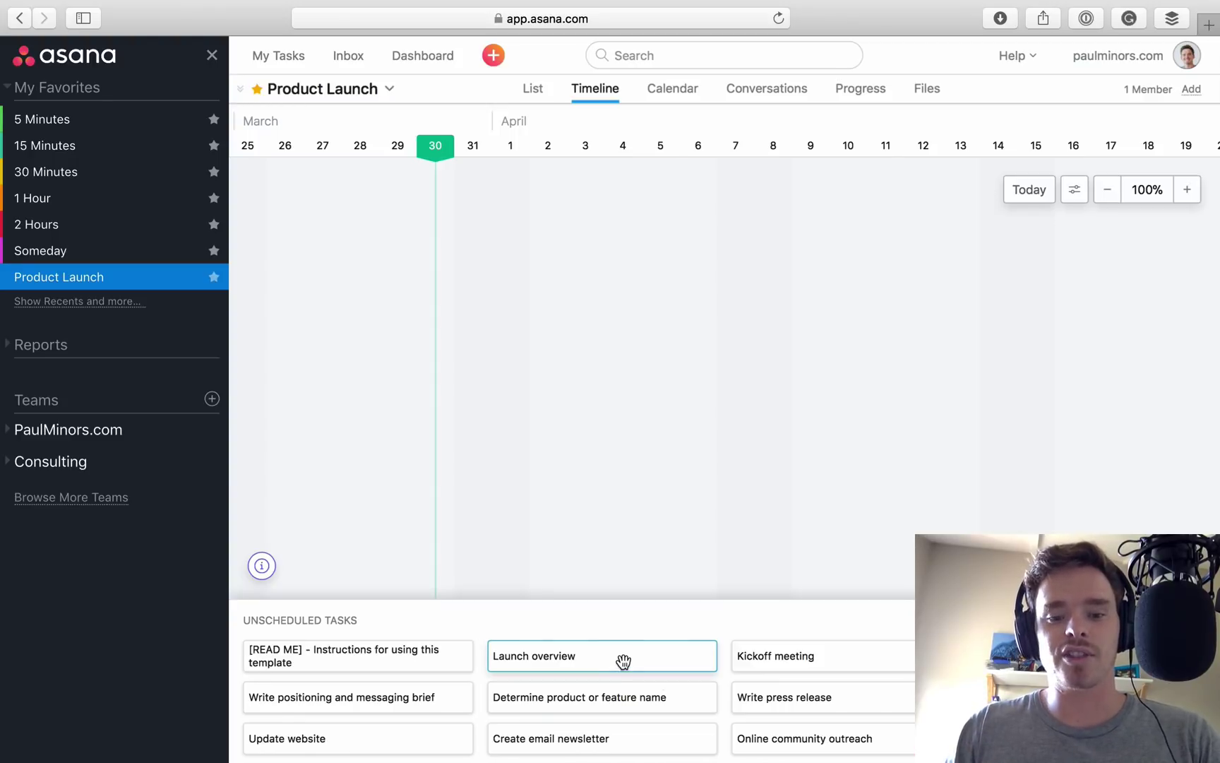
Step: Schedule Write positioning and messaging brief for 2–6 April and check its details
drag(374, 703, 621, 223)
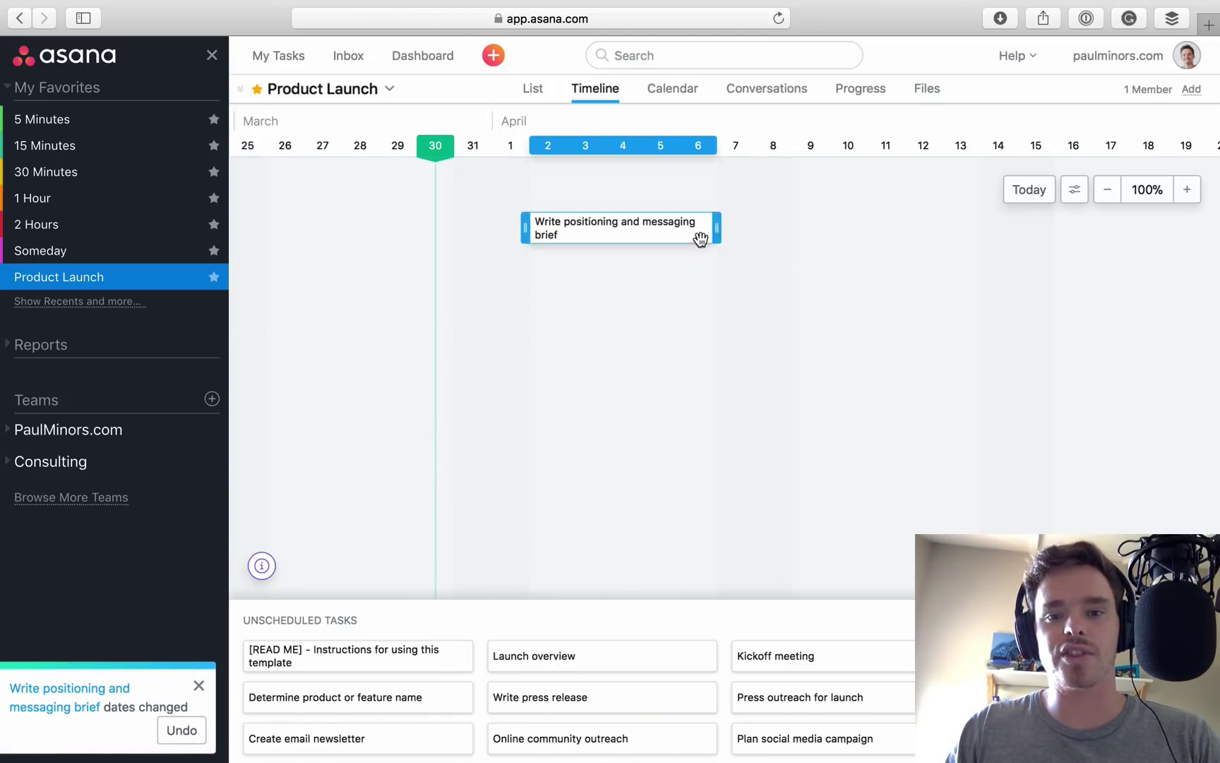
click(659, 228)
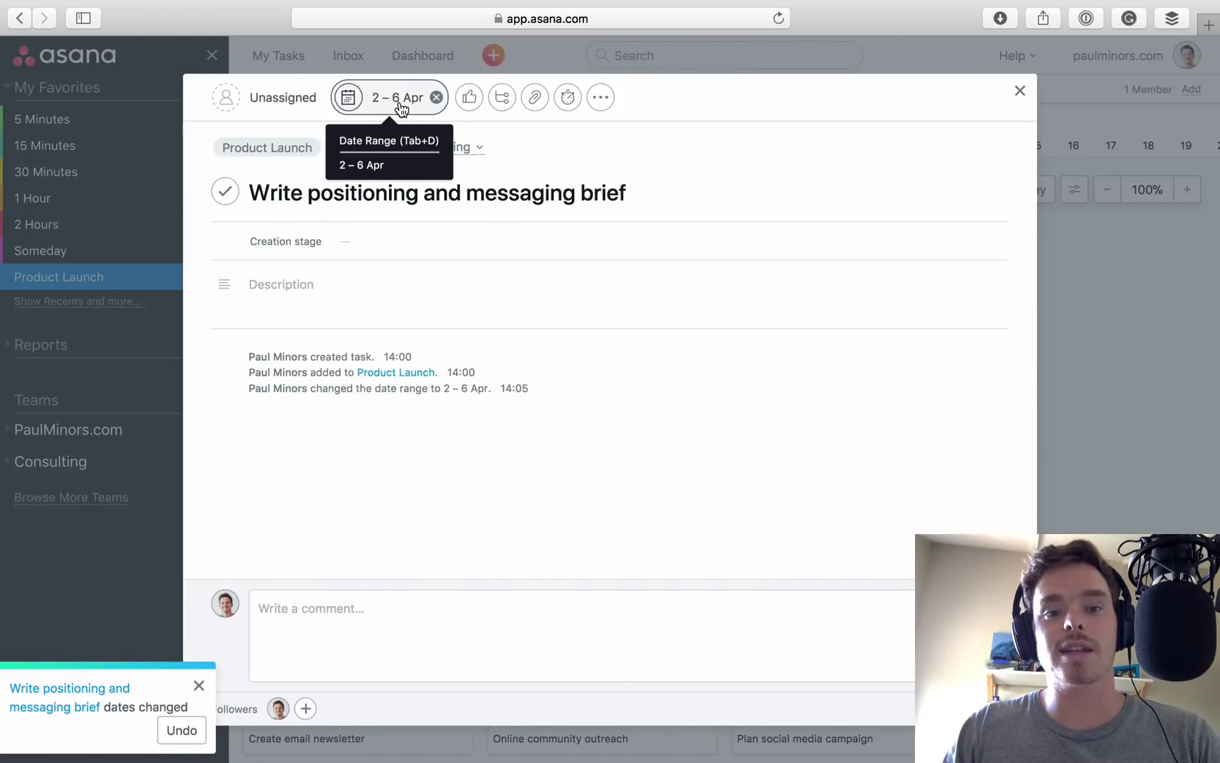
click(1093, 259)
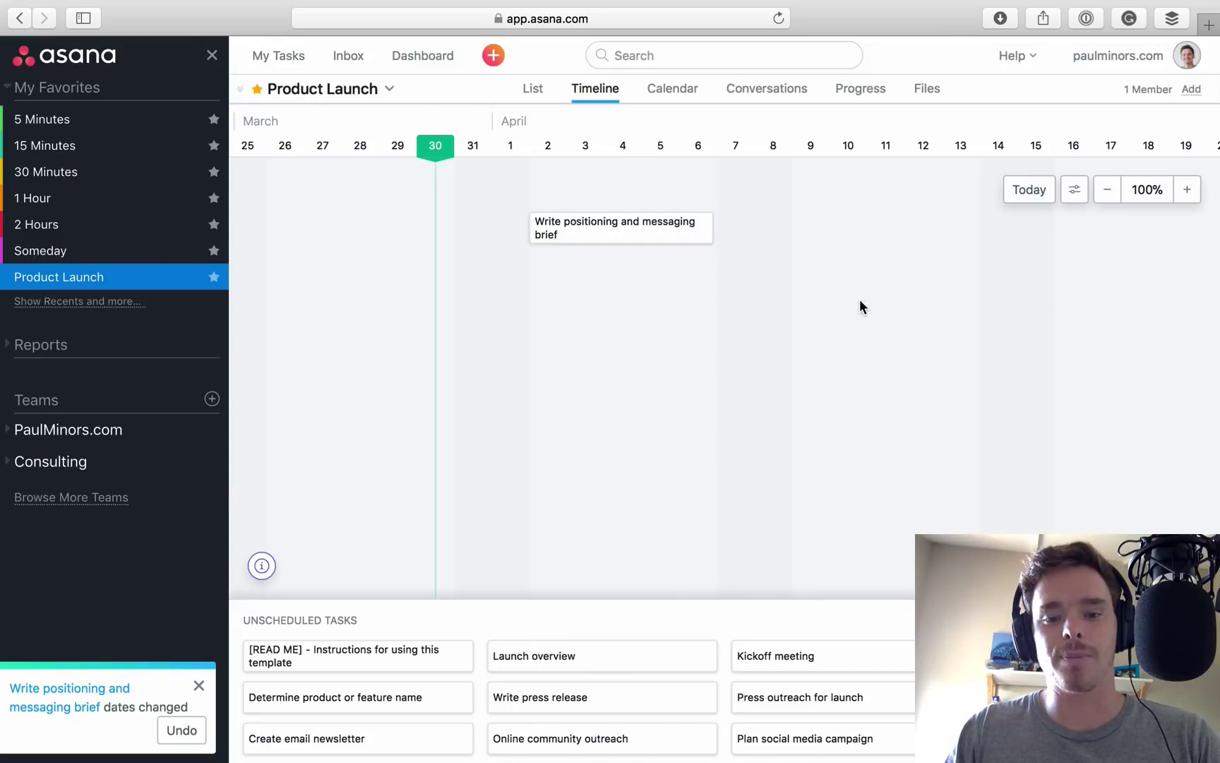
Step: Schedule Write press release for 4–6 April, trimming its bar back from 8 April
drag(557, 690, 713, 269)
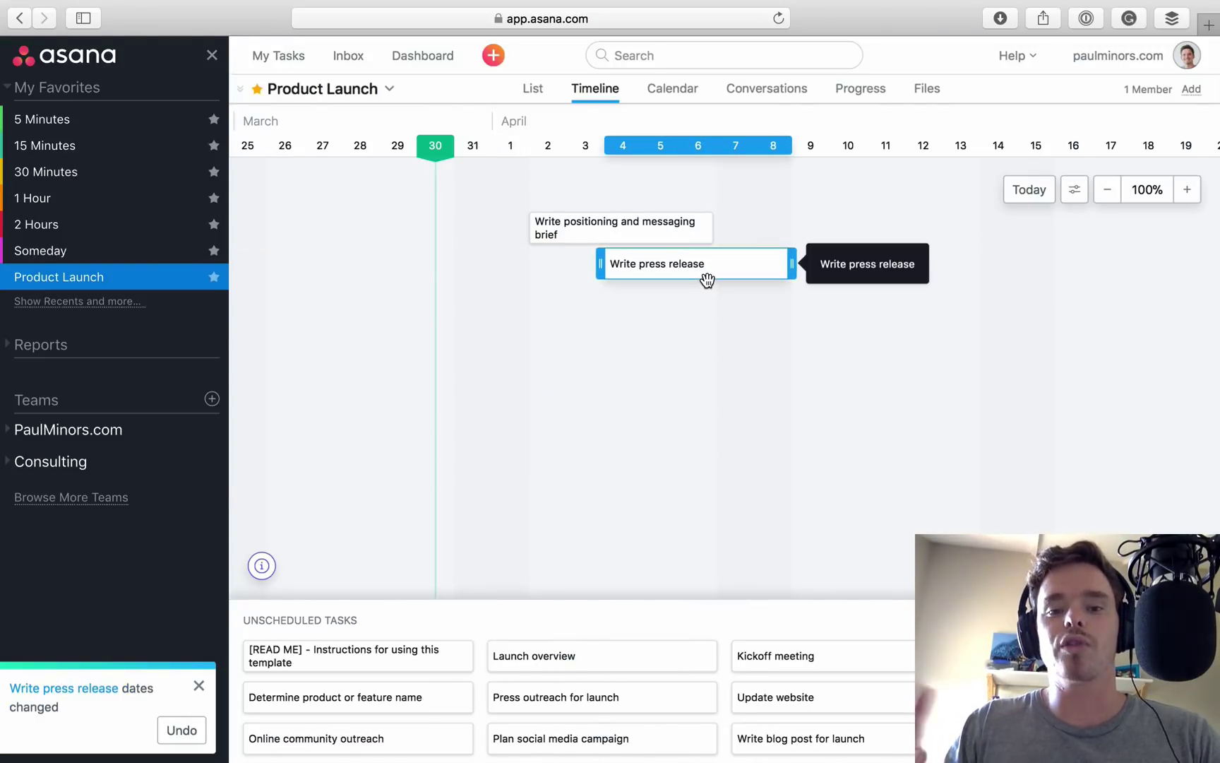
drag(791, 264, 714, 272)
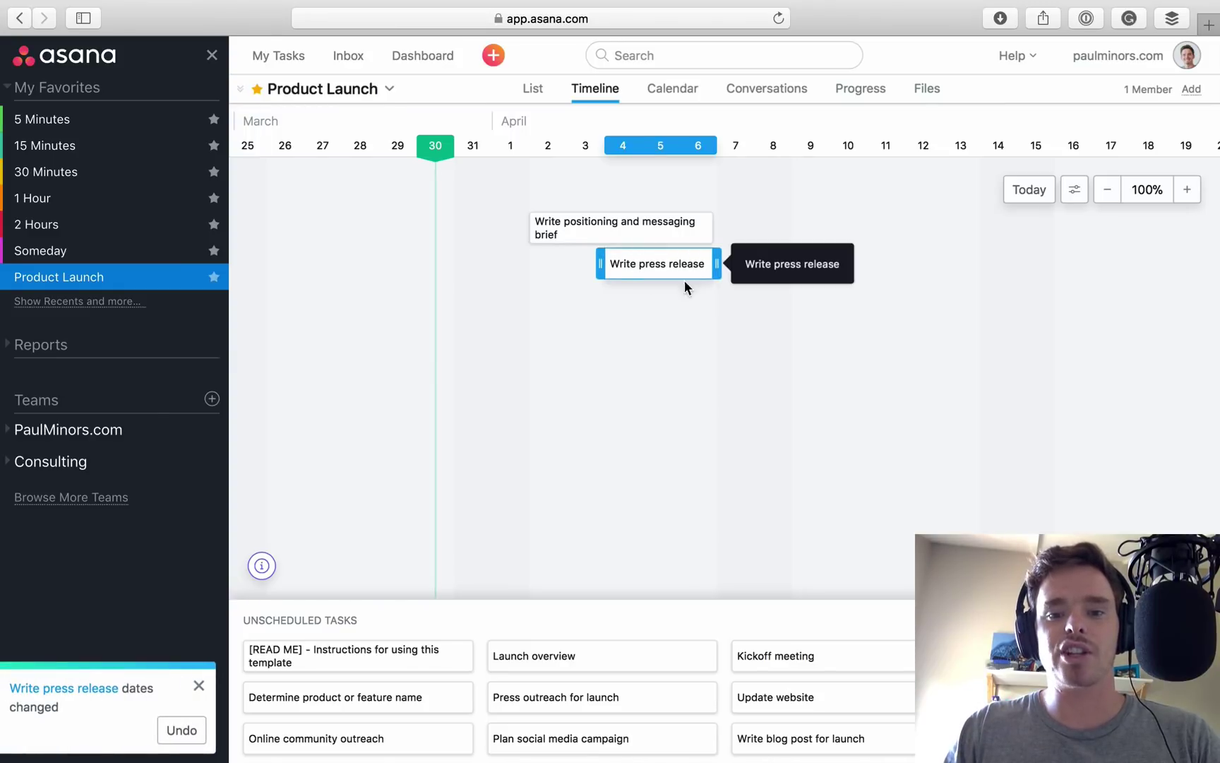
click(658, 265)
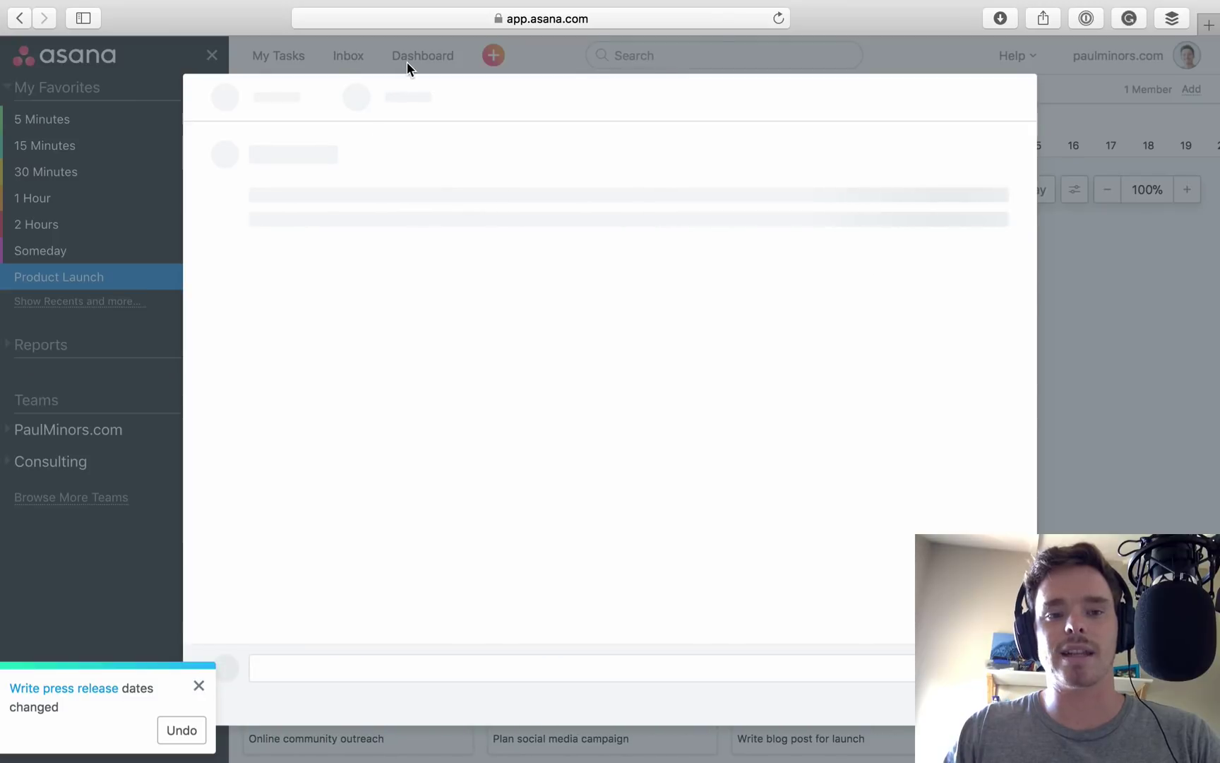
click(664, 71)
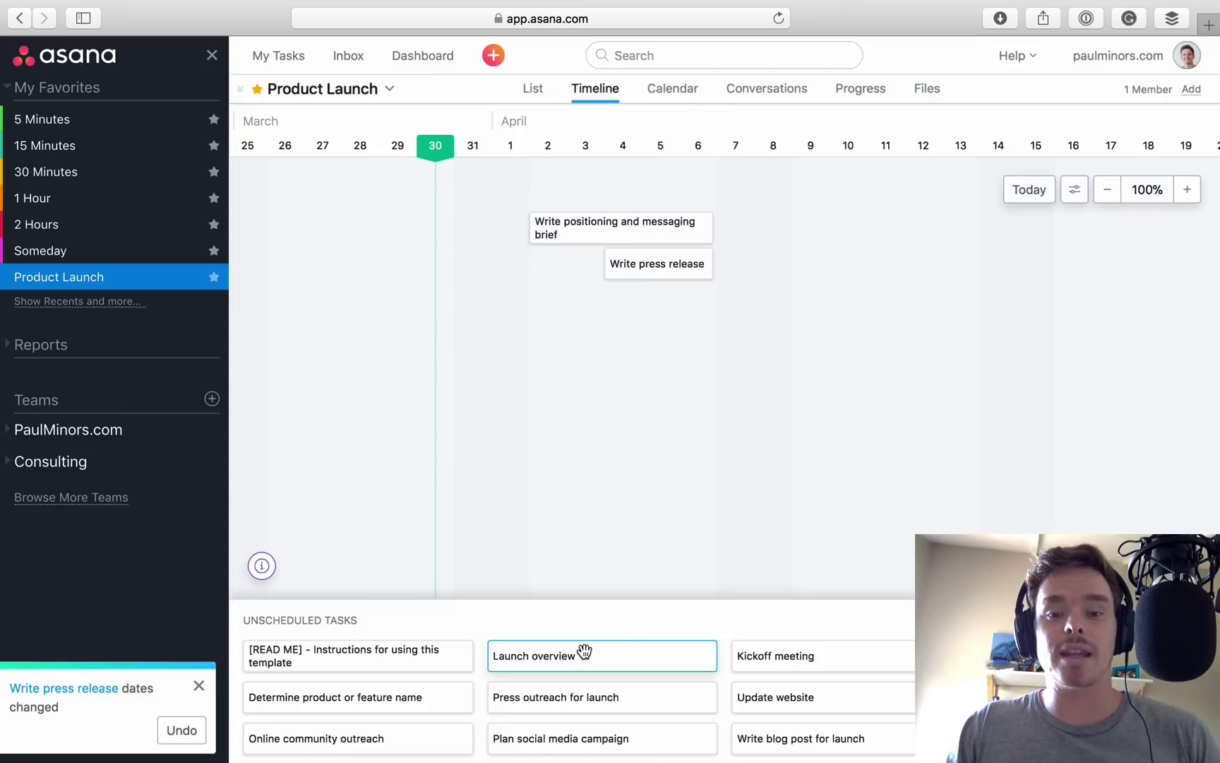
Step: Schedule Launch overview (5–9 Apr), Determine launch date (7–11 Apr) and Determine product or feature name (10 Apr only)
drag(587, 650, 751, 295)
drag(836, 656, 805, 337)
drag(823, 657, 904, 381)
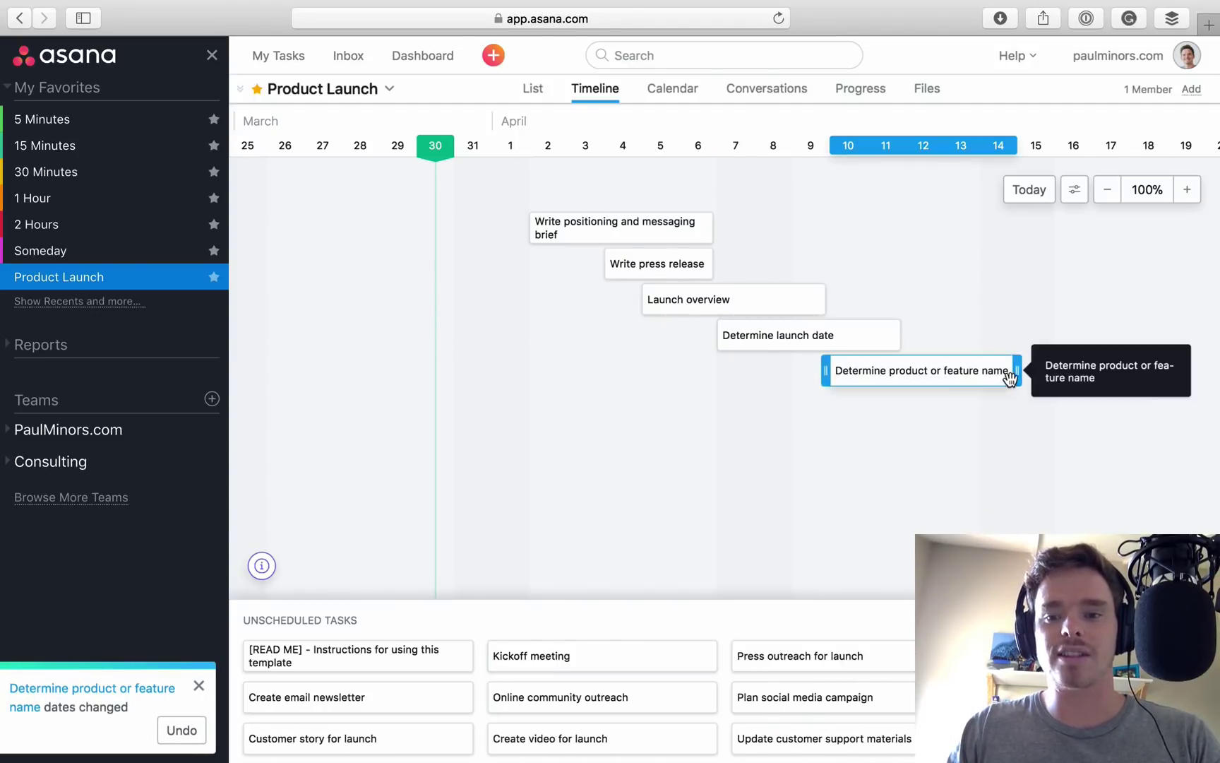
drag(1016, 371, 871, 379)
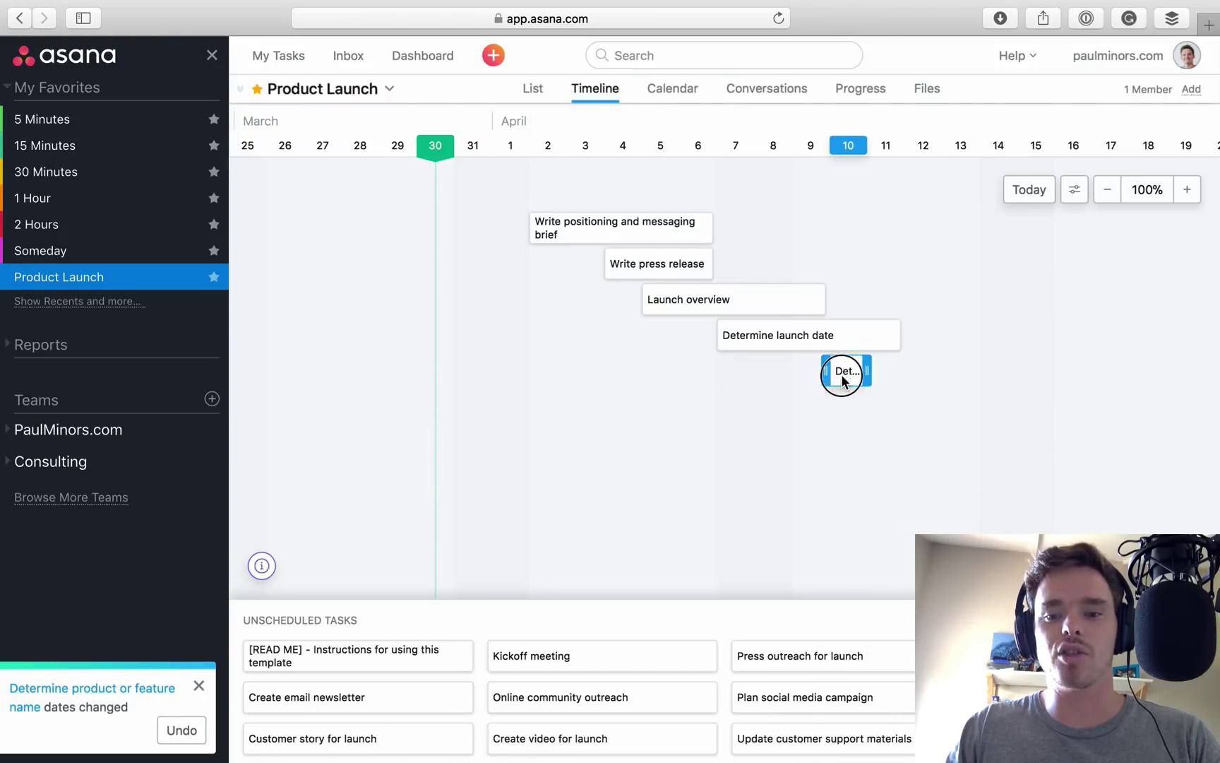
click(846, 373)
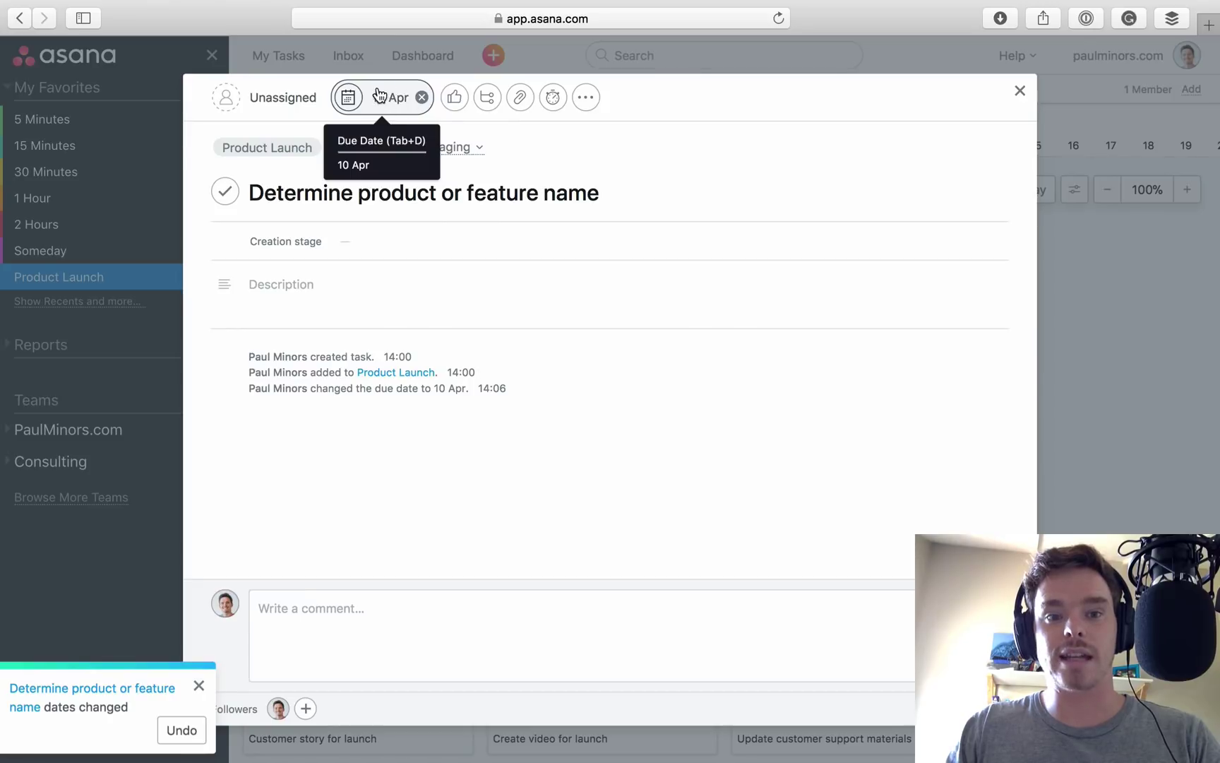
click(1075, 267)
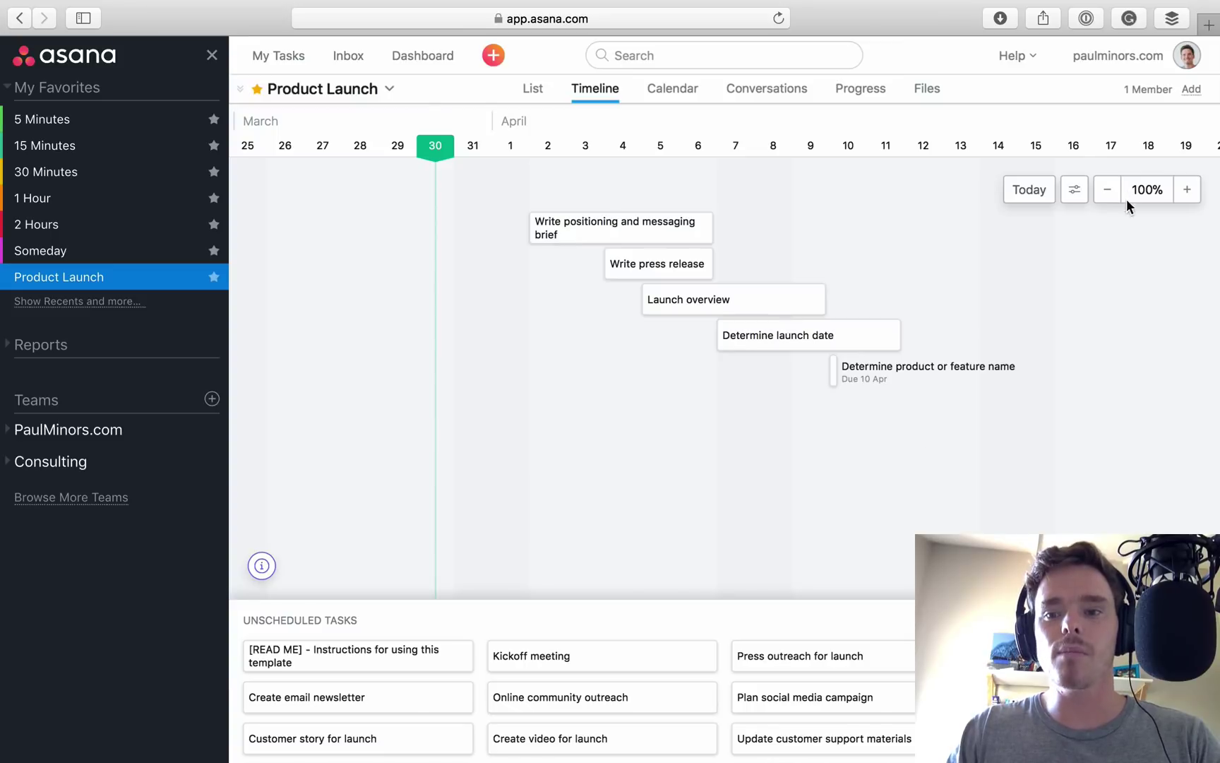
Step: Zoom the timeline out to 50%, scroll across it, then zoom back in to 75%
click(1106, 190)
click(1106, 192)
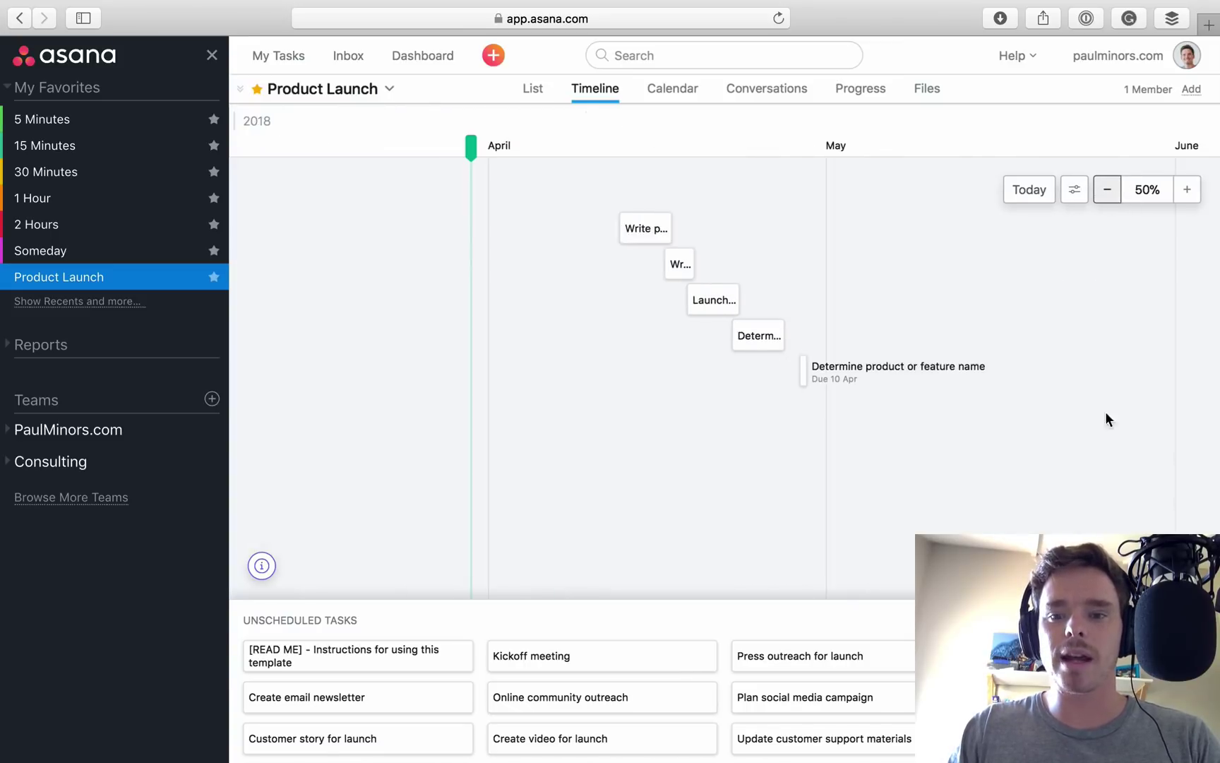
scroll(735, 243, left, 5)
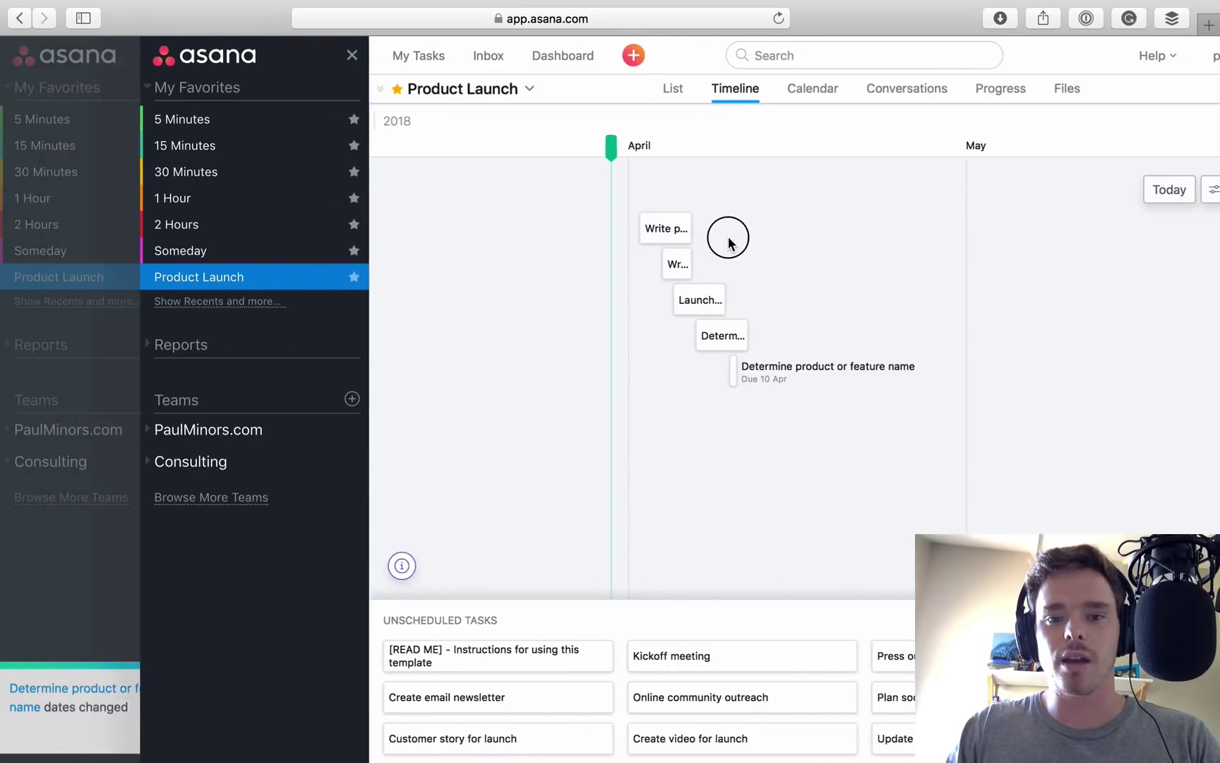
scroll(727, 242, right, 5)
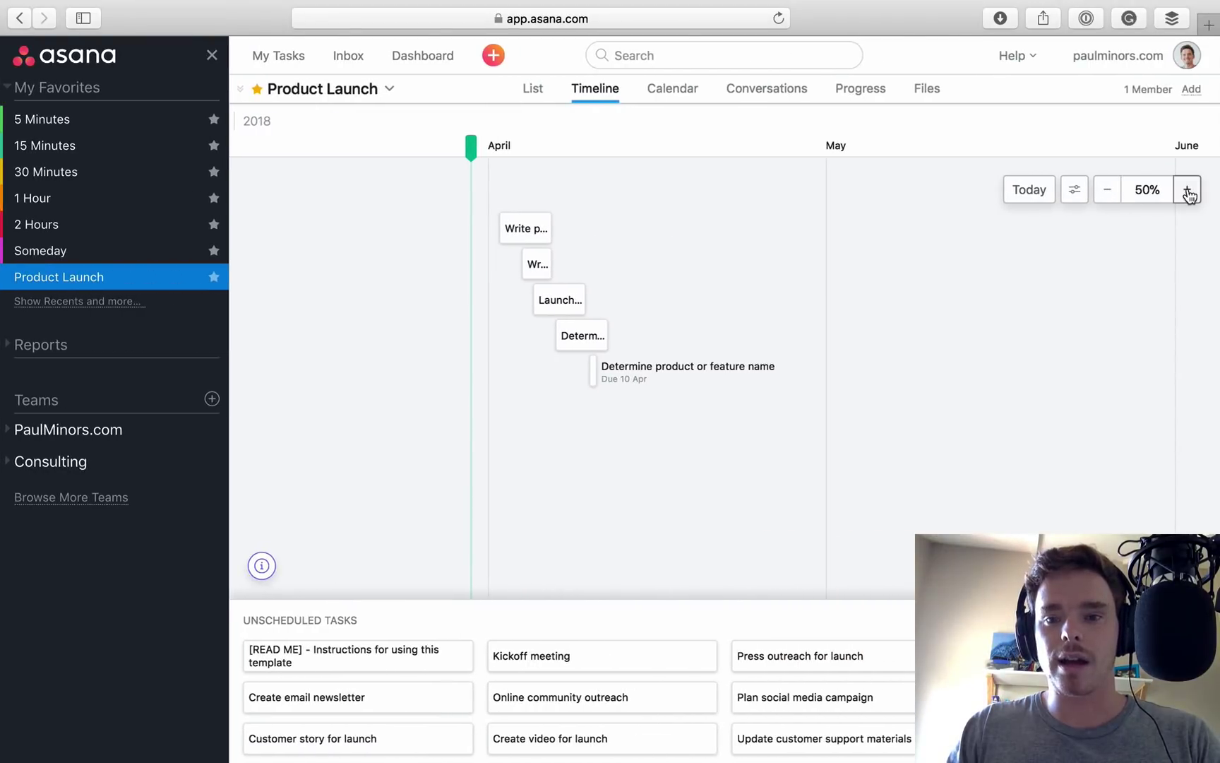
scroll(909, 302, left, 3)
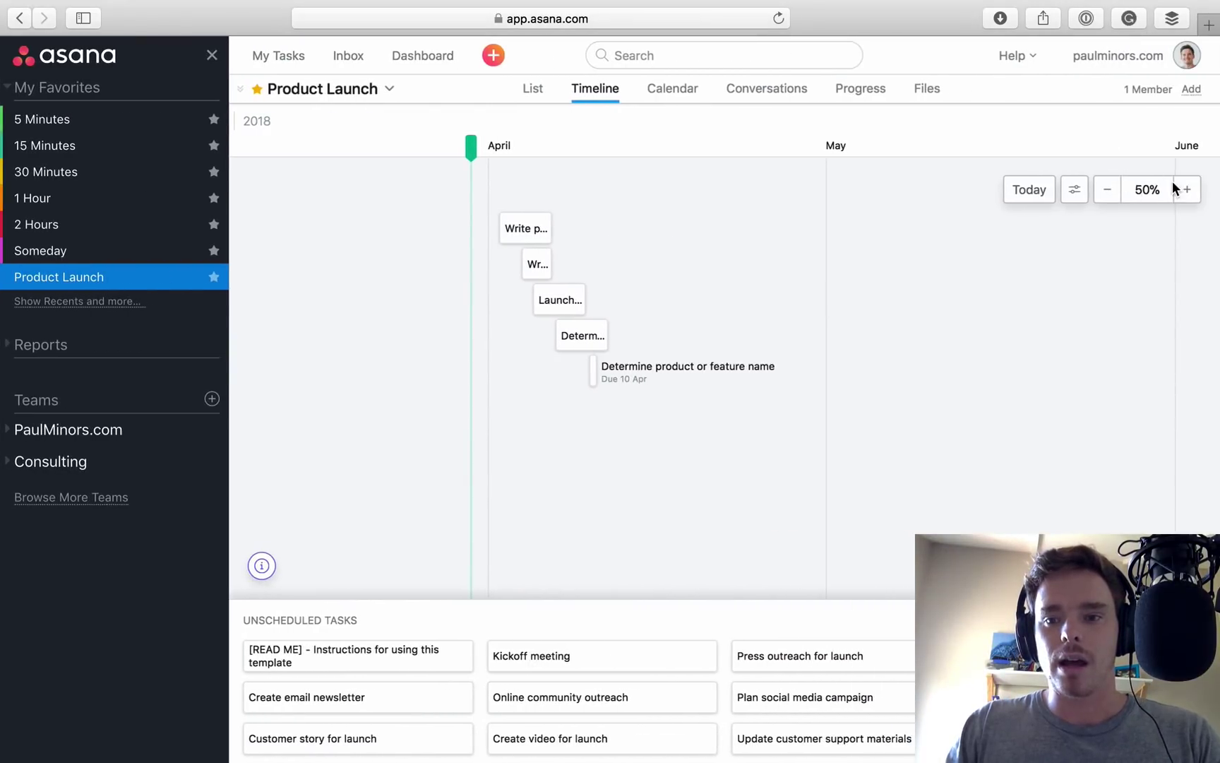
click(1186, 191)
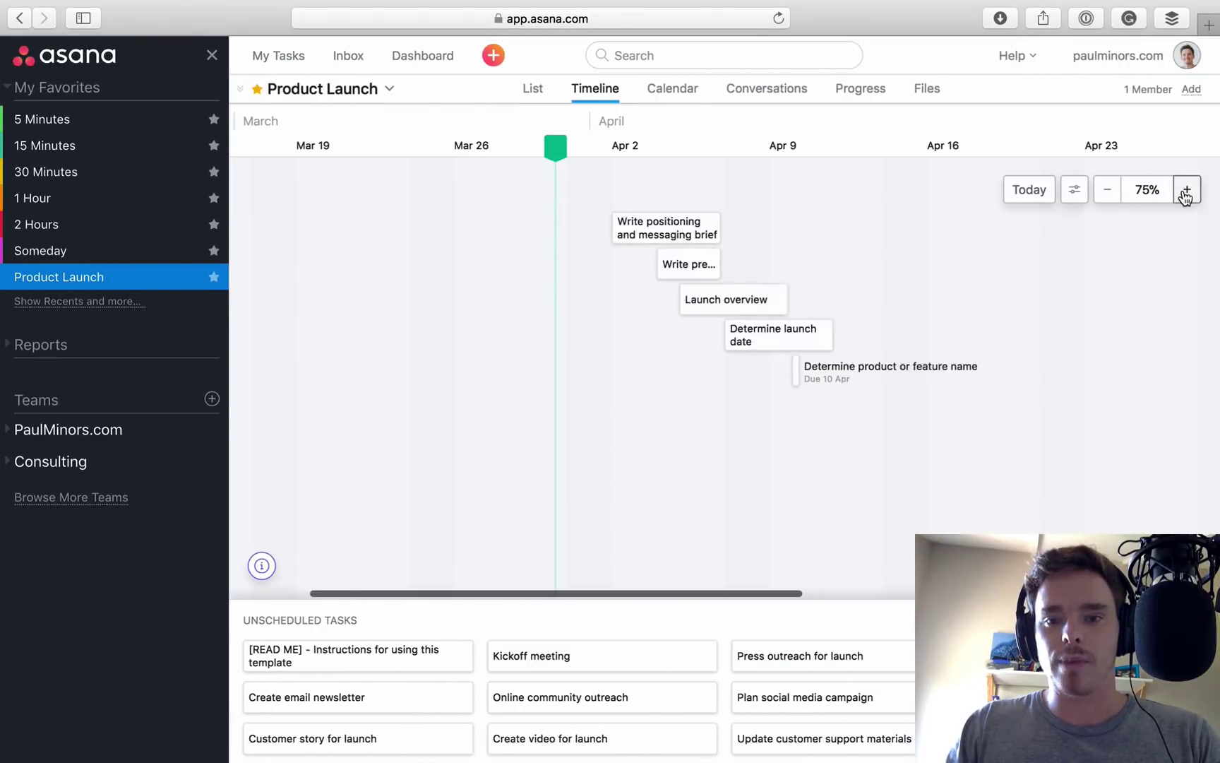
Step: Review the timeline's Apply Color choices without changing them, then open Determine launch date
click(1076, 203)
click(1017, 254)
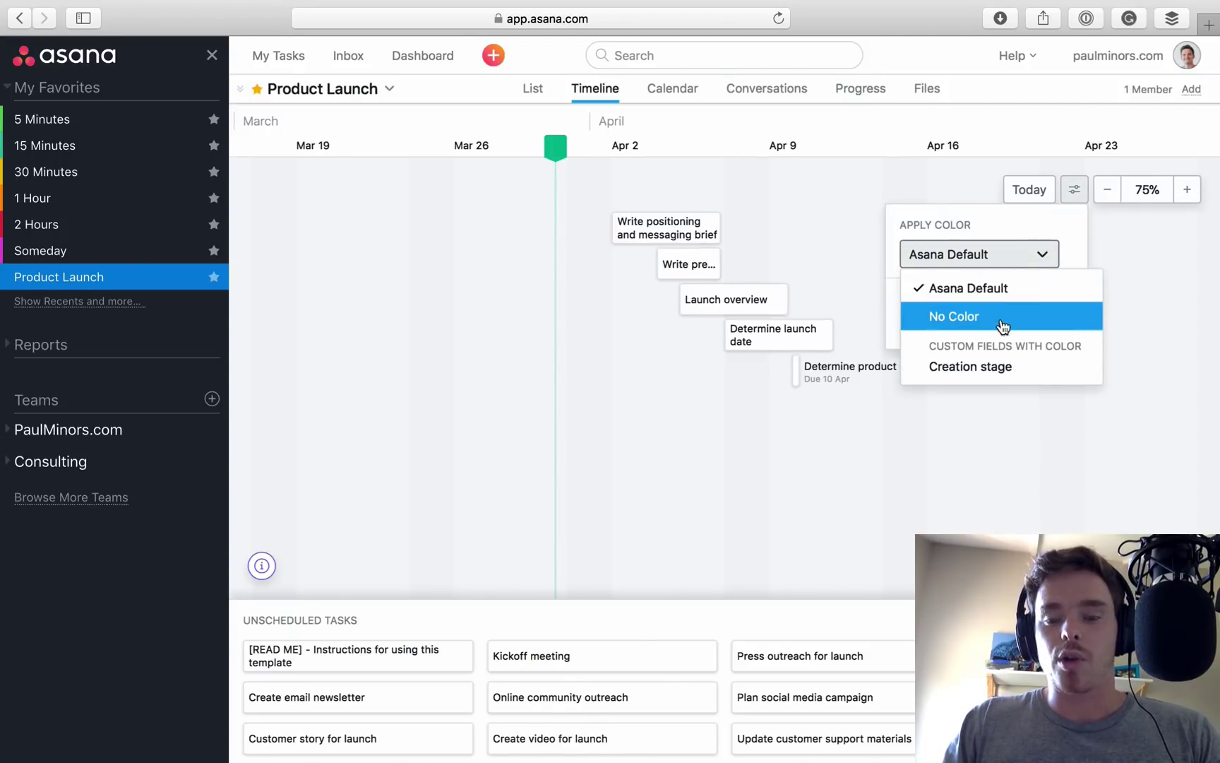
click(833, 270)
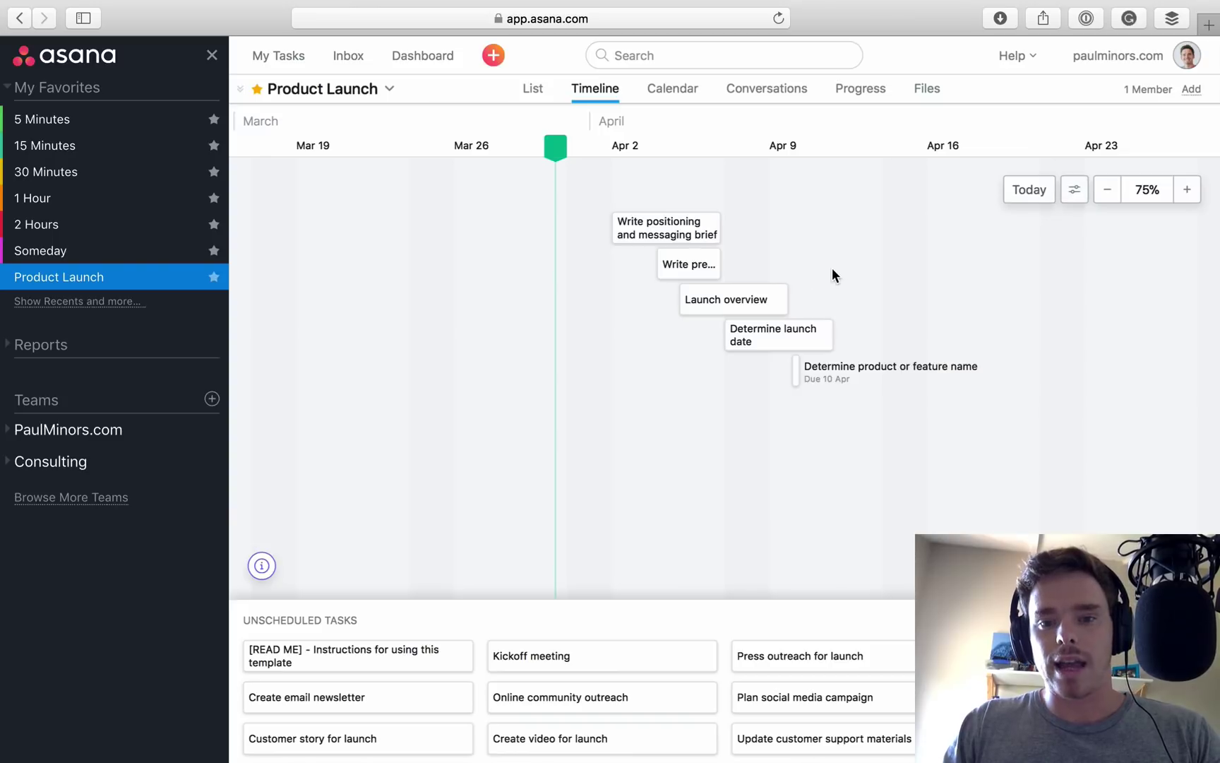
click(796, 338)
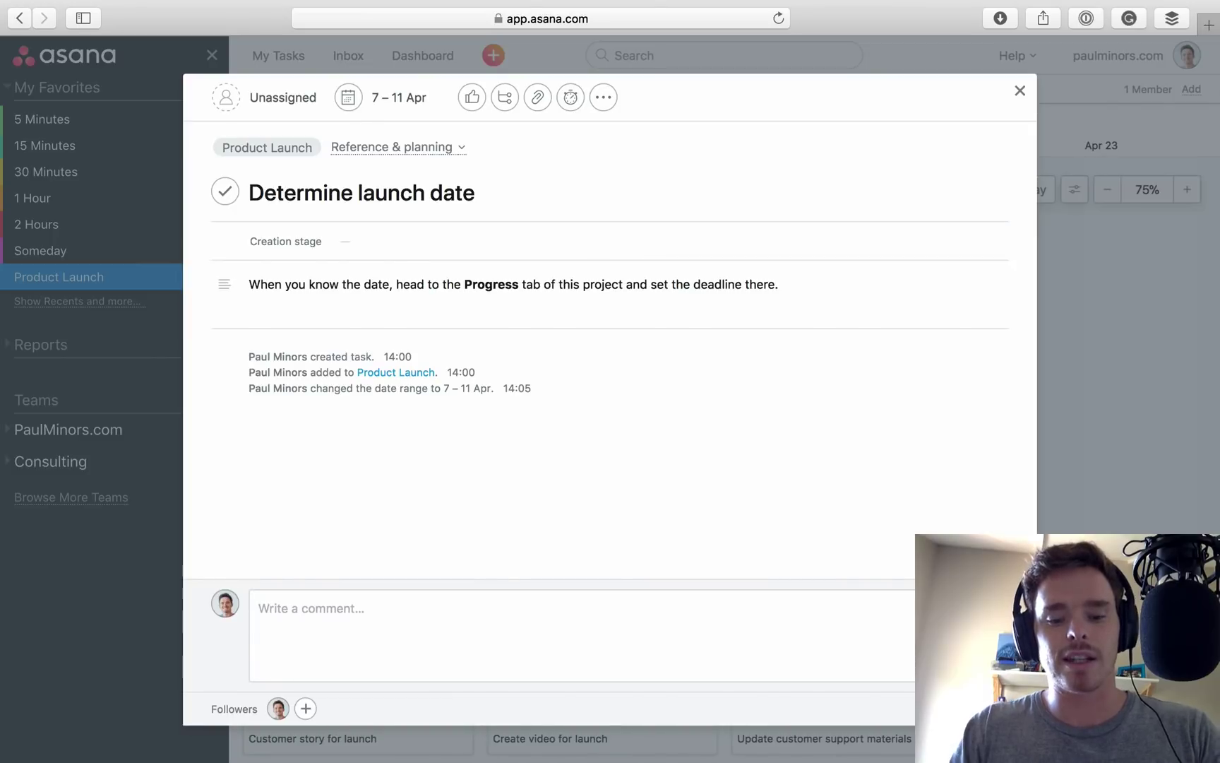
Step: Tag Determine launch date with 5 Minutes, then box-select all five scheduled tasks
key(Tab+t)
text(5)
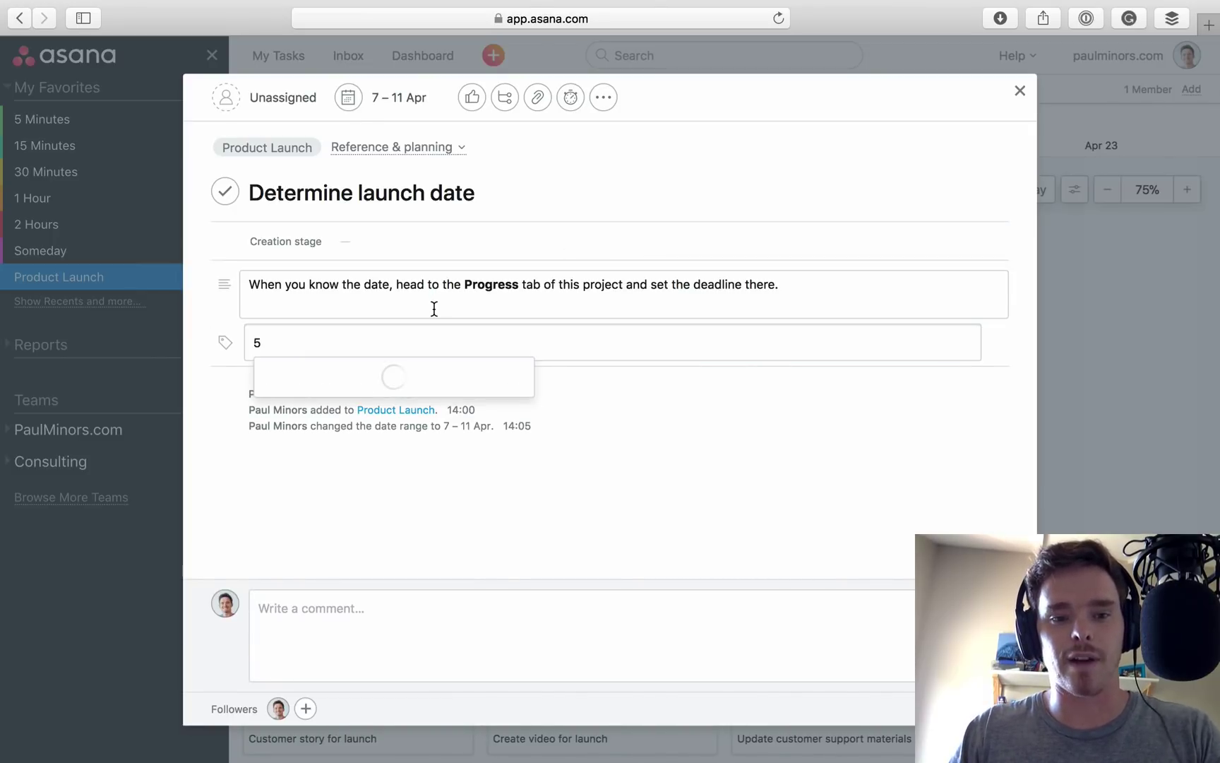
click(394, 378)
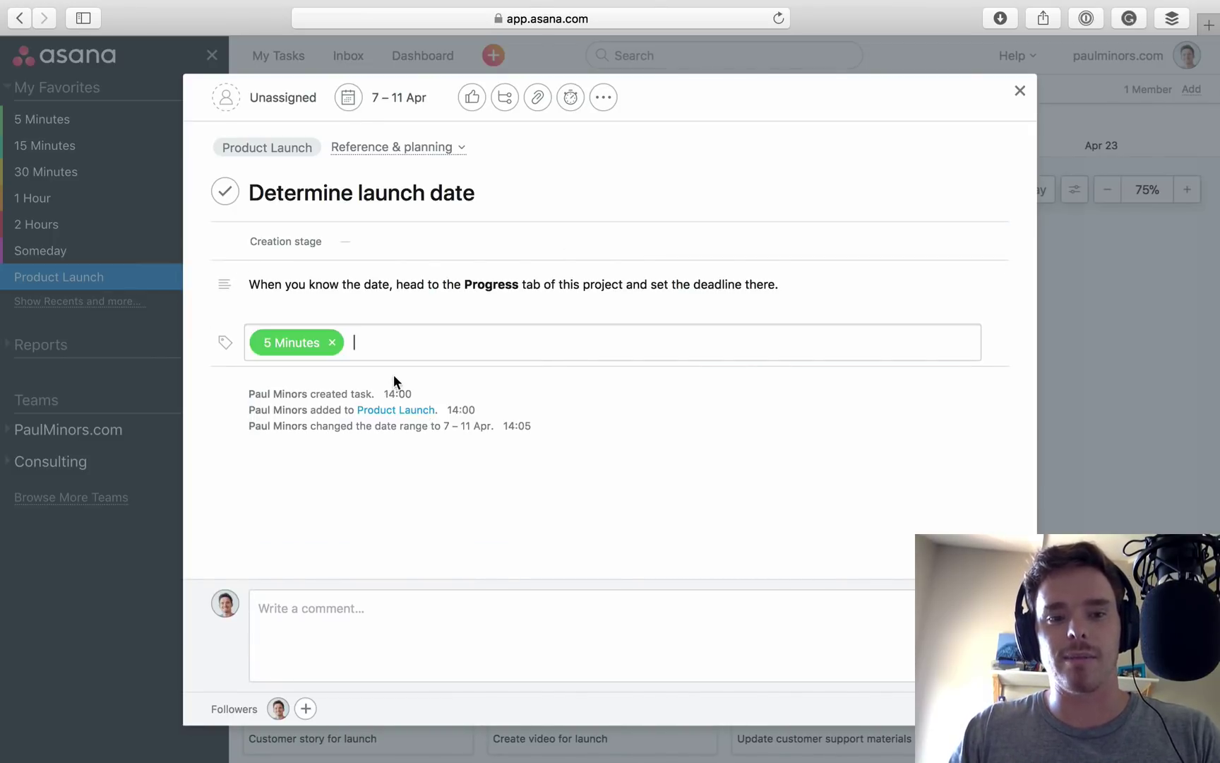
click(1106, 383)
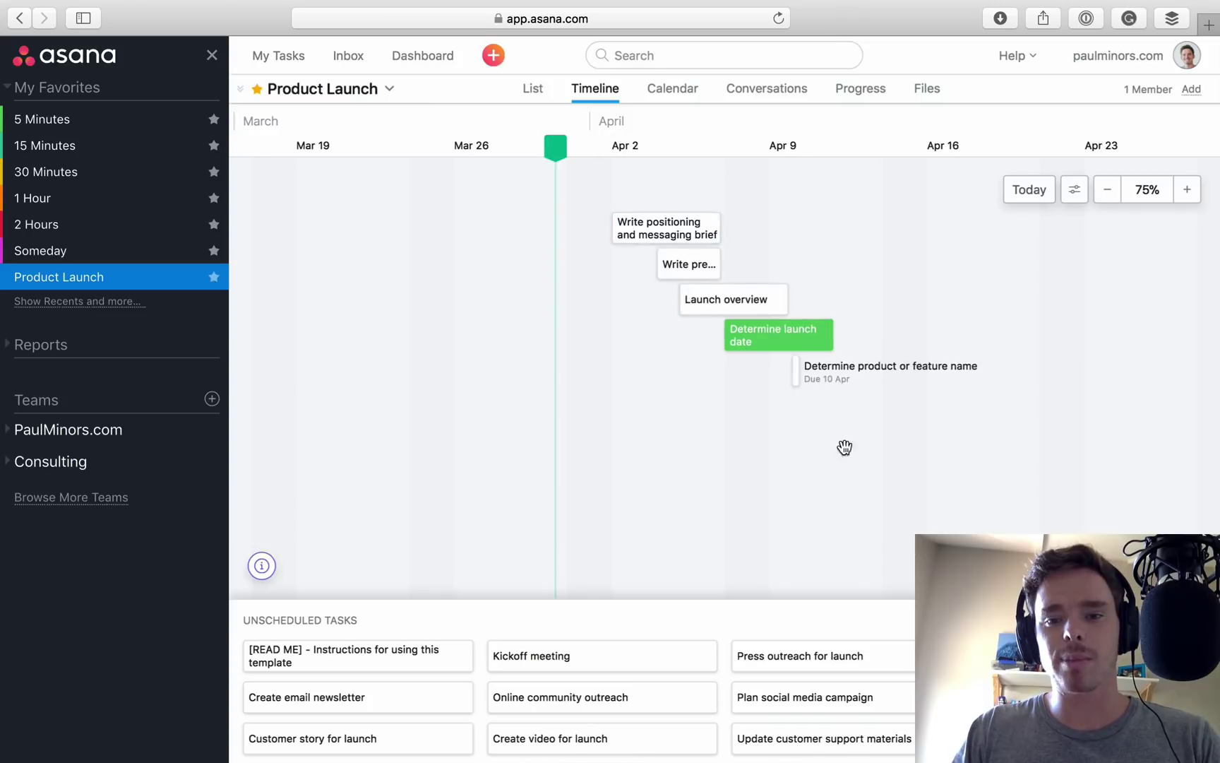
drag(851, 413, 647, 237)
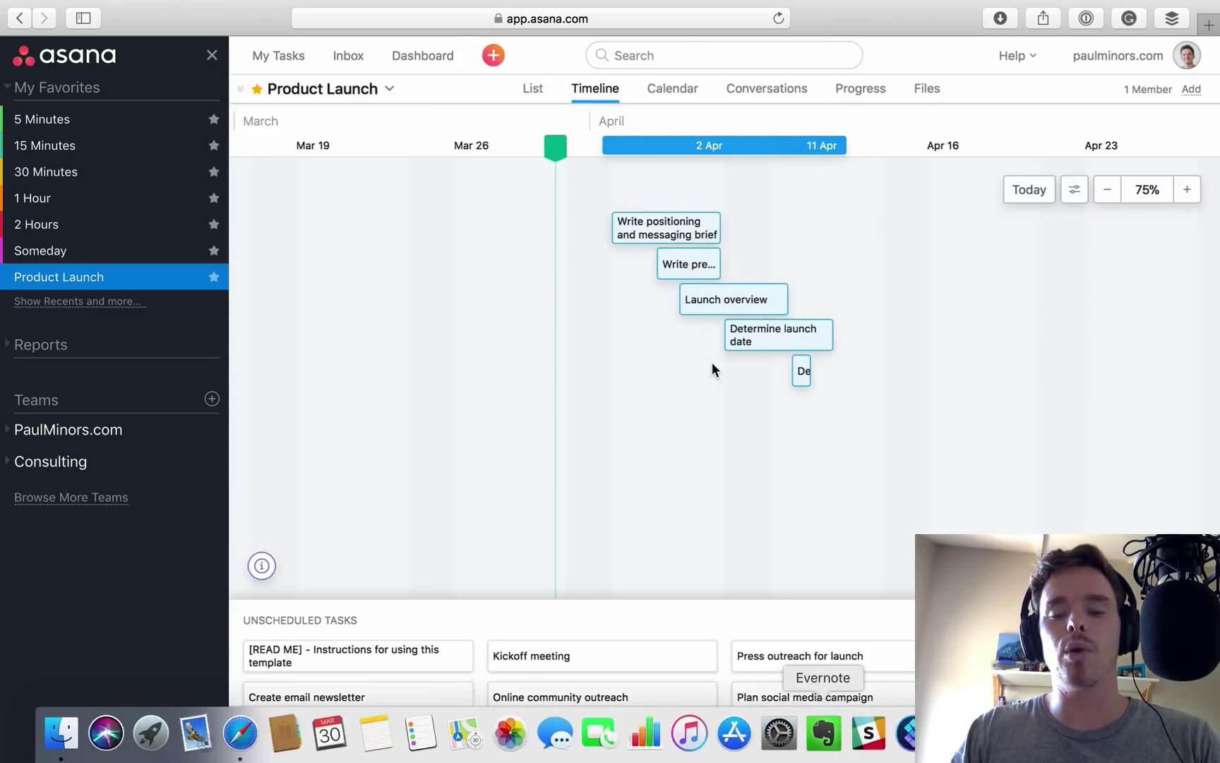
Step: Drag the five selected tasks a week later to 9–18 April, then reselect and move them back a week
click(644, 228)
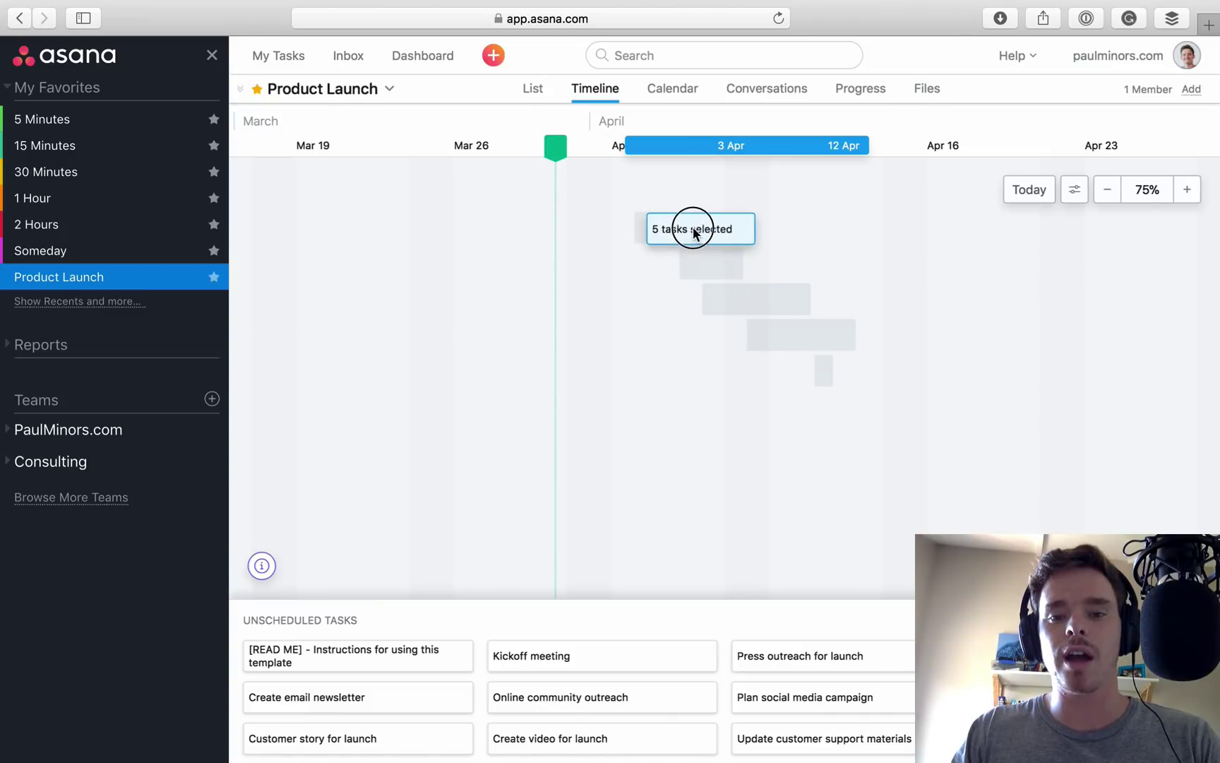
drag(693, 233, 795, 234)
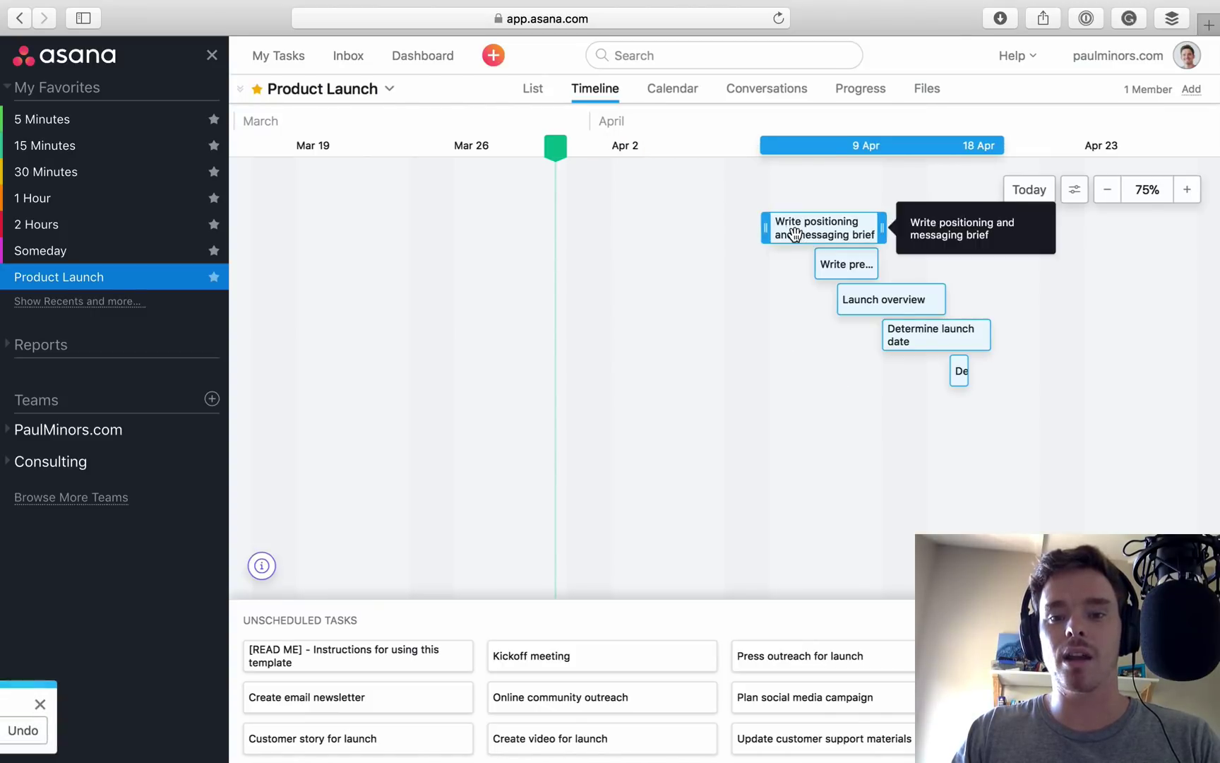
click(806, 380)
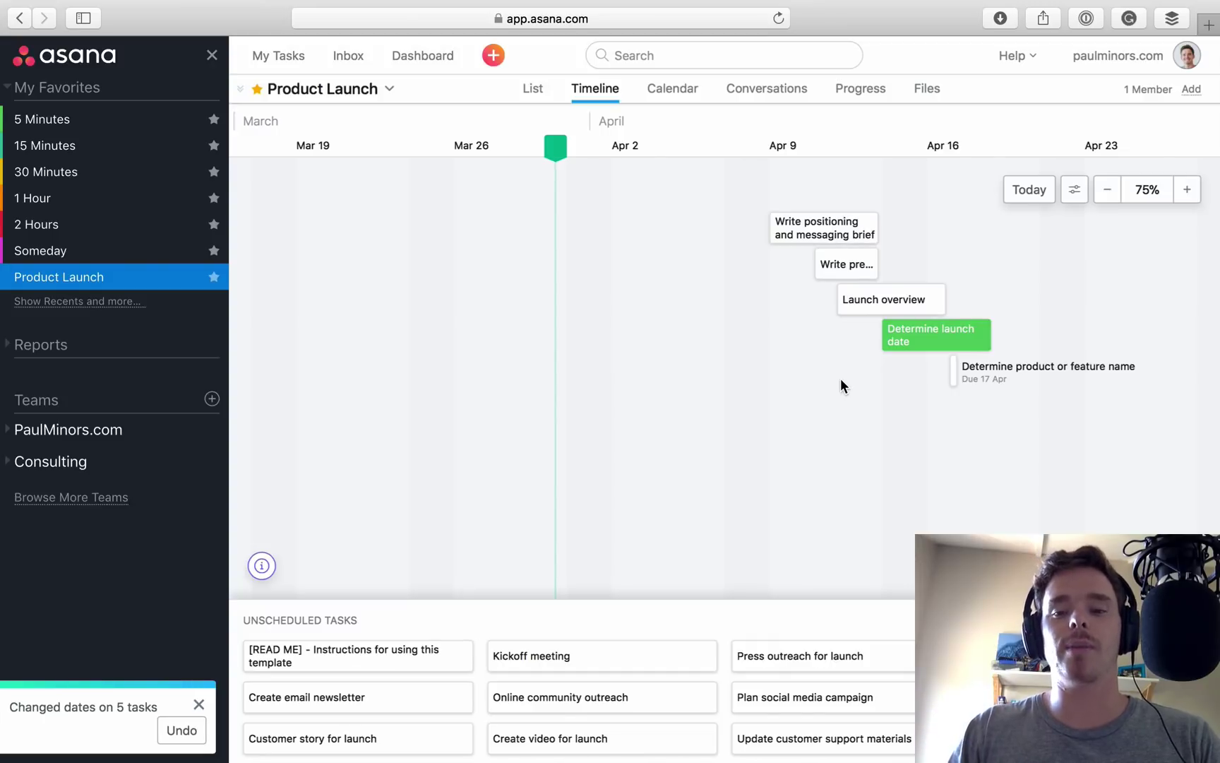
drag(735, 195, 1035, 428)
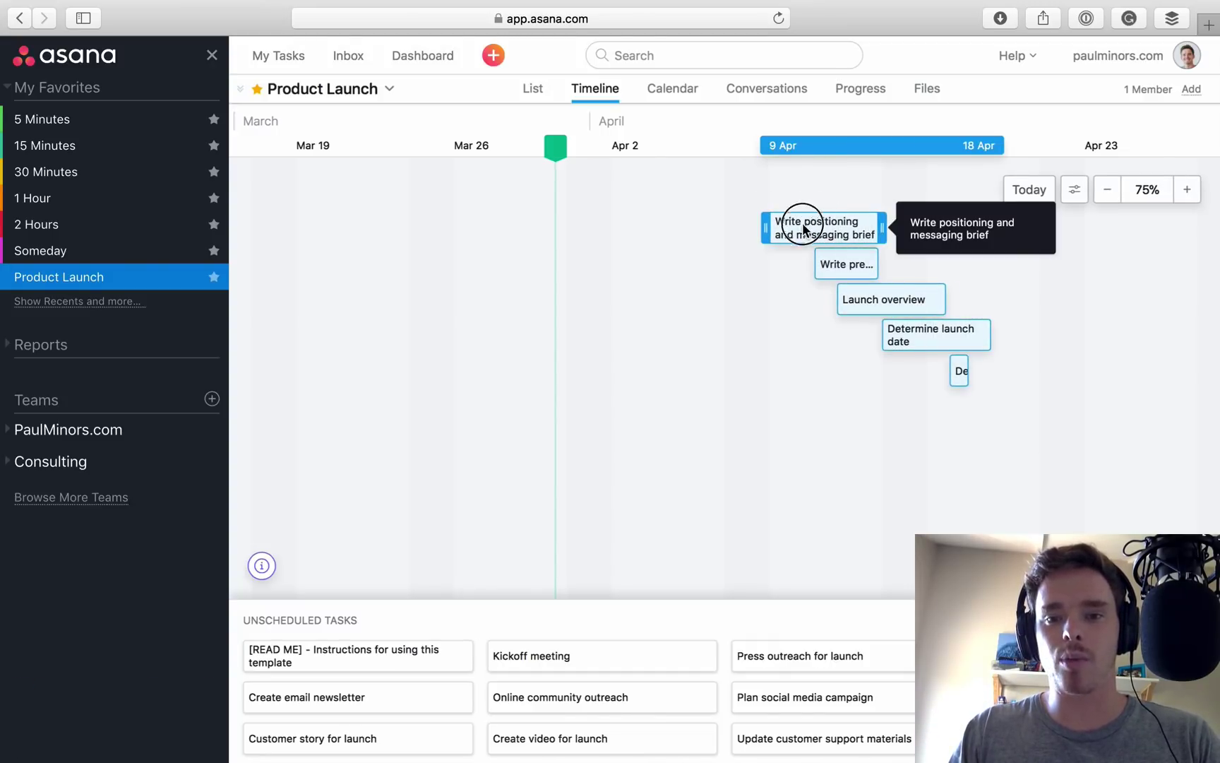
drag(803, 228, 653, 227)
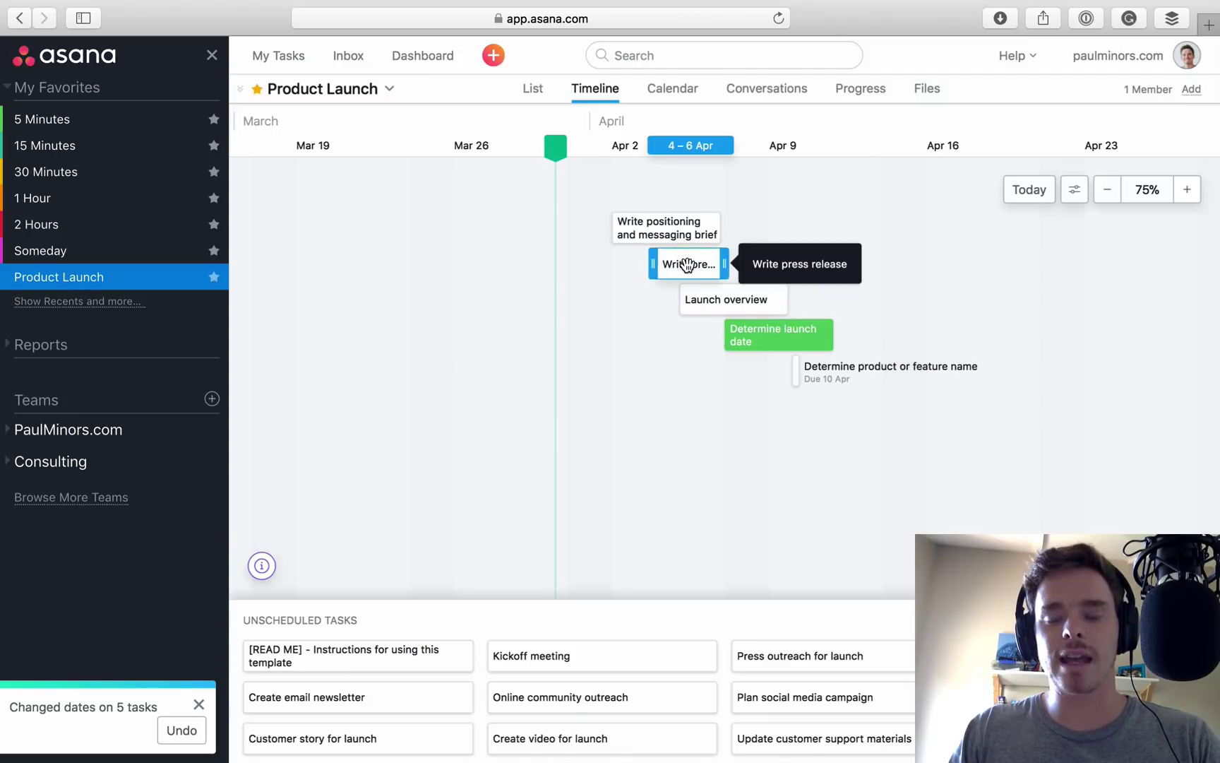
Step: Move Launch overview to 7–11 April and try its Mark as Dependent action
drag(722, 299, 759, 298)
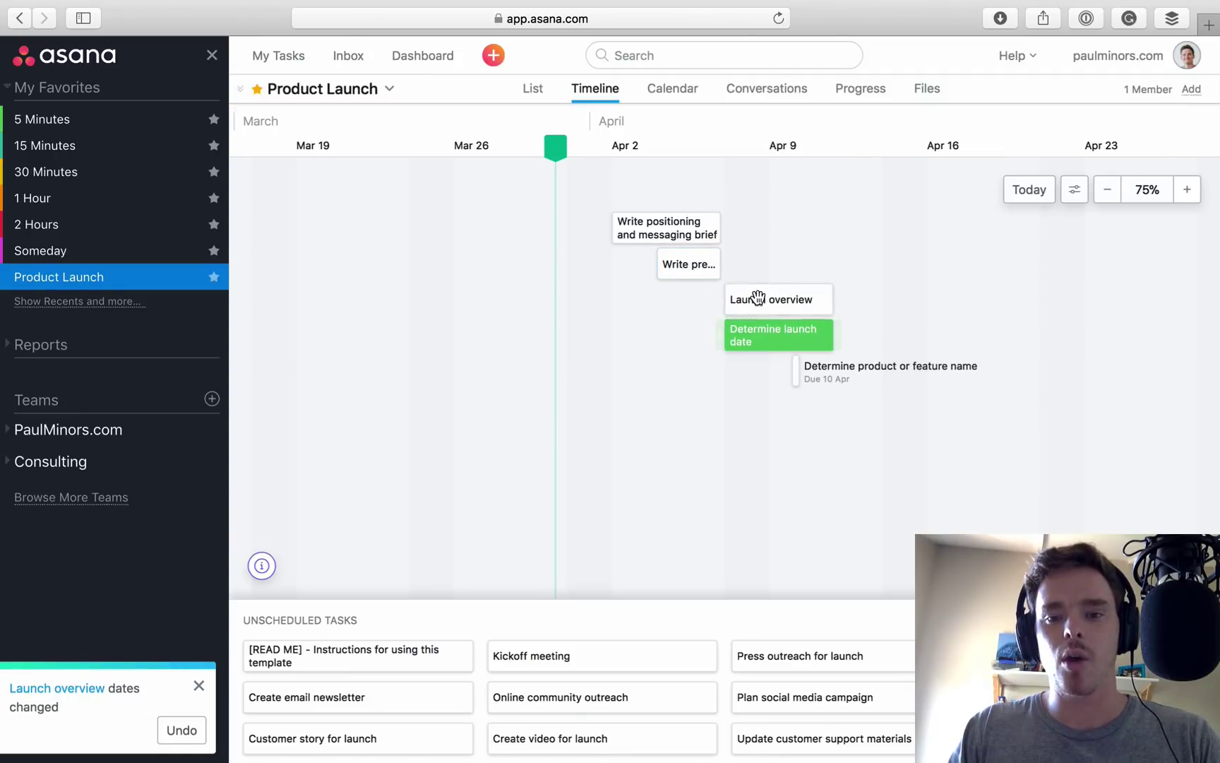
click(758, 298)
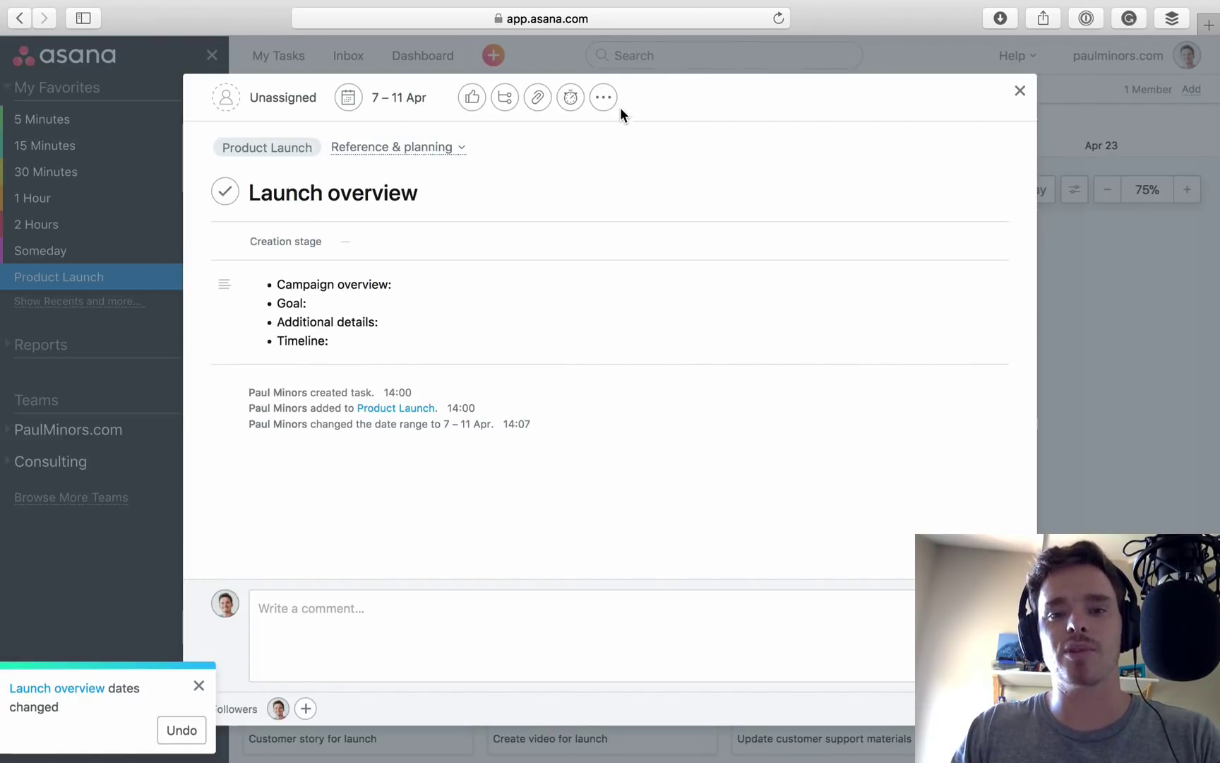
click(604, 96)
click(548, 214)
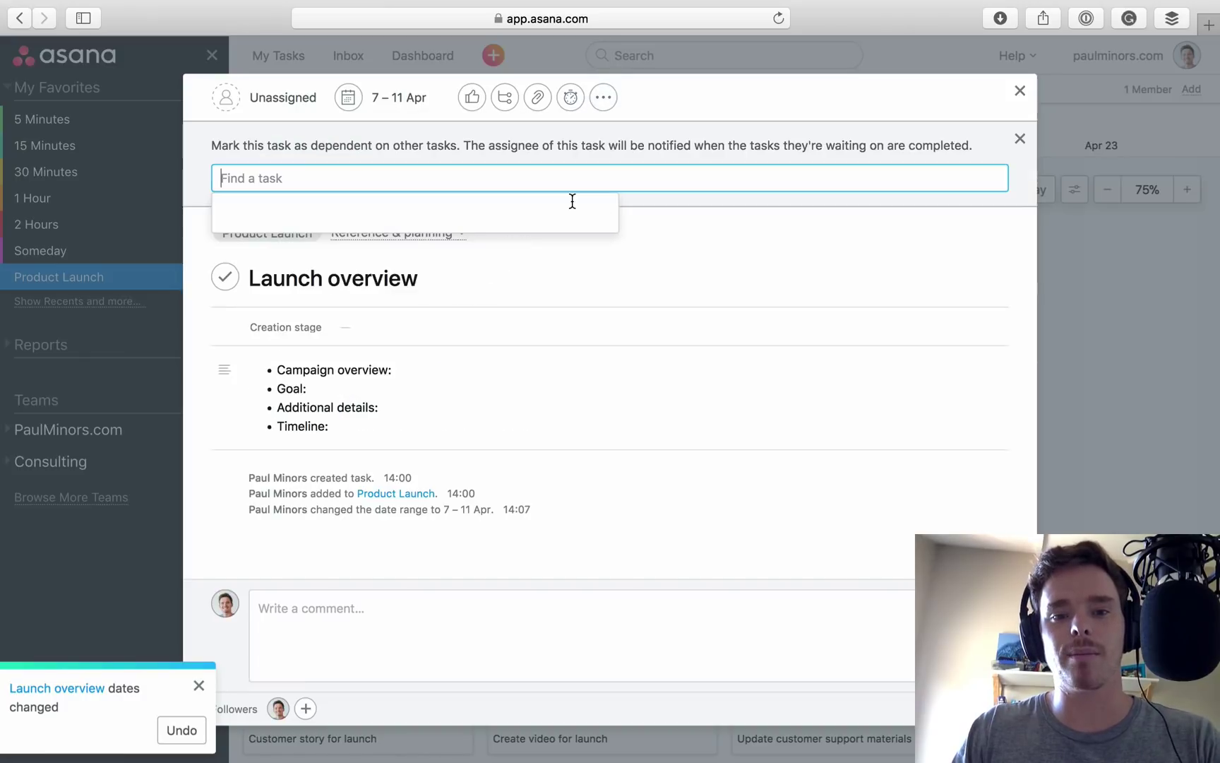
click(1020, 91)
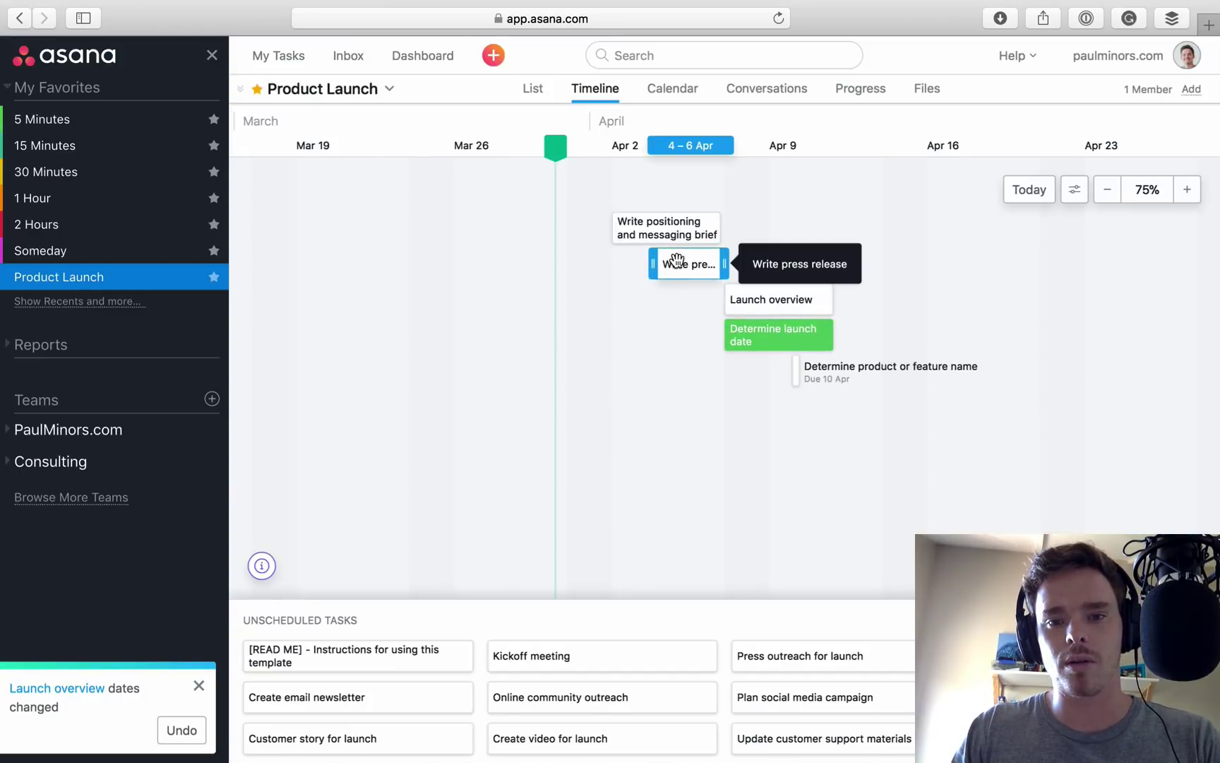
Step: Make Launch overview dependent on Write press release, found by searching 'press'
click(733, 300)
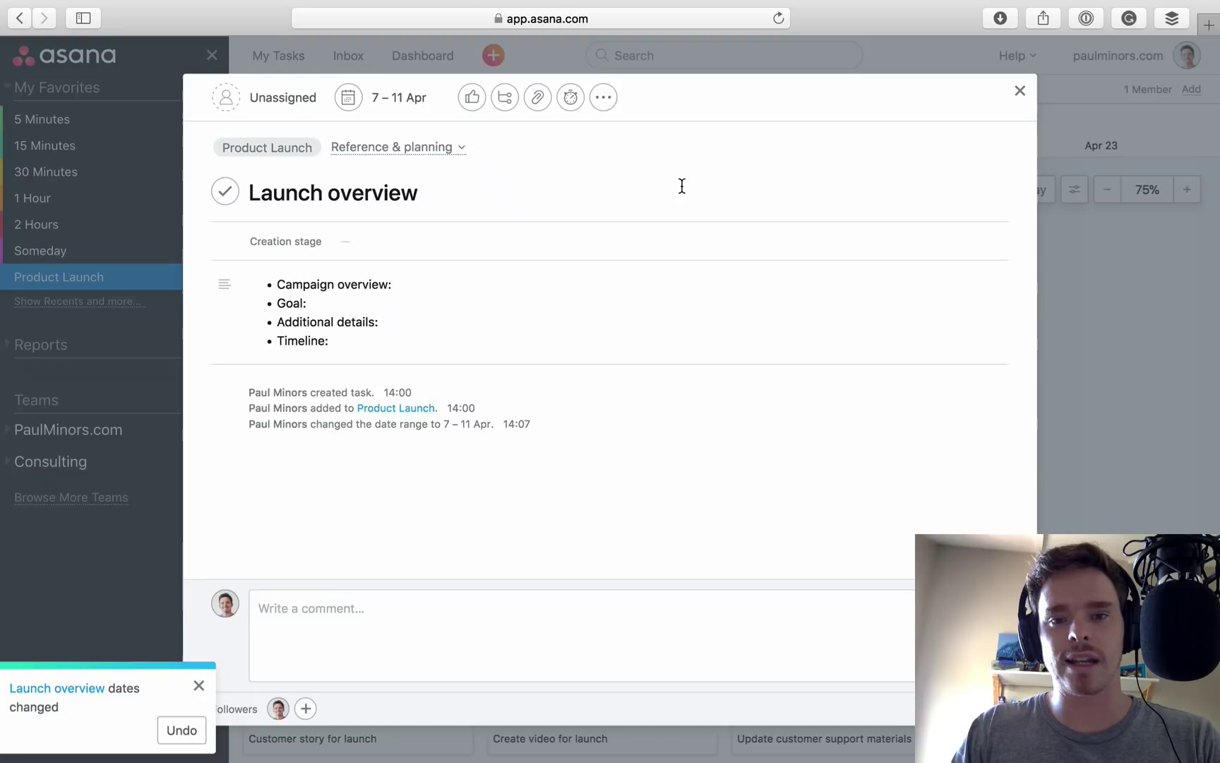
click(604, 97)
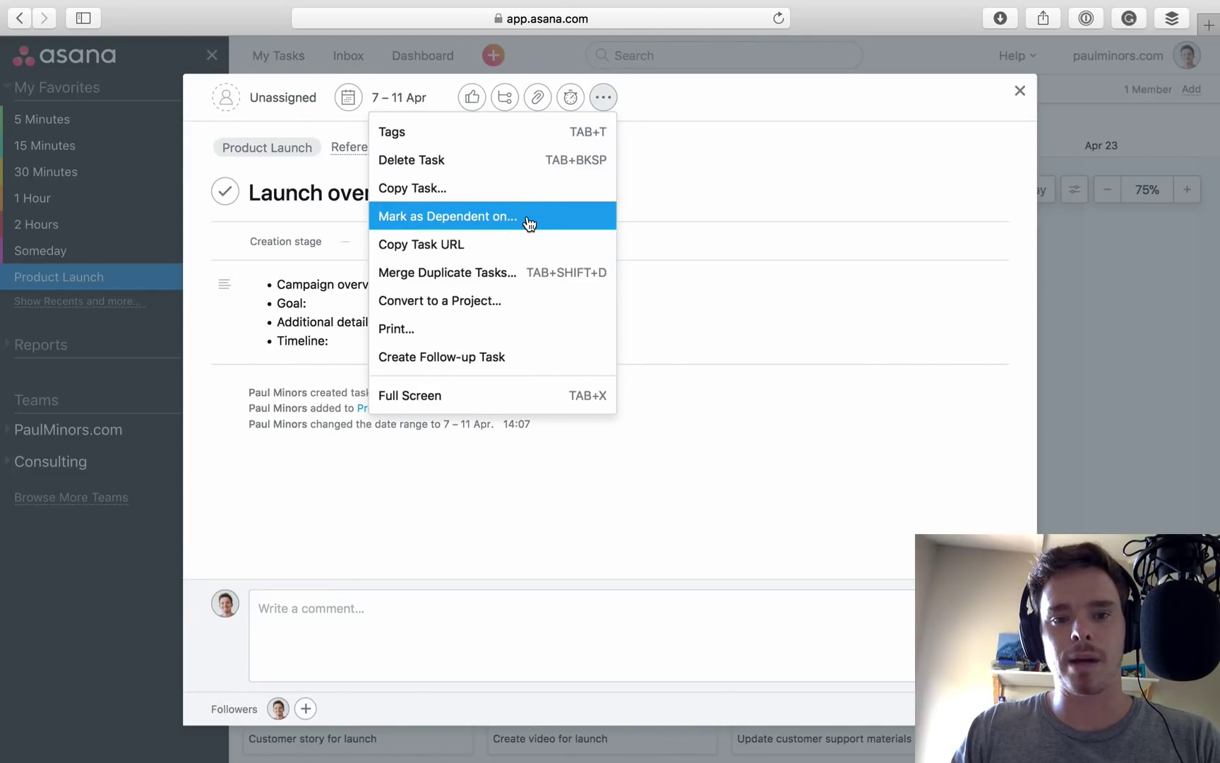
click(528, 218)
text(press)
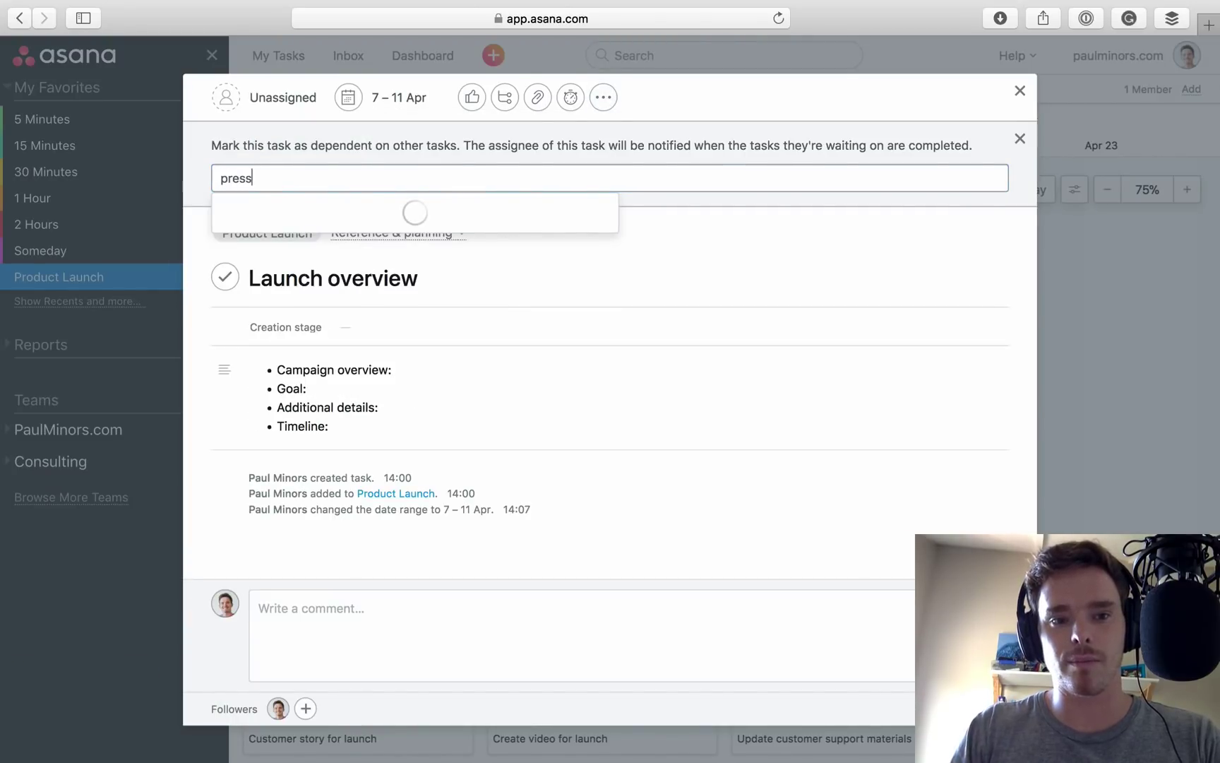
click(330, 221)
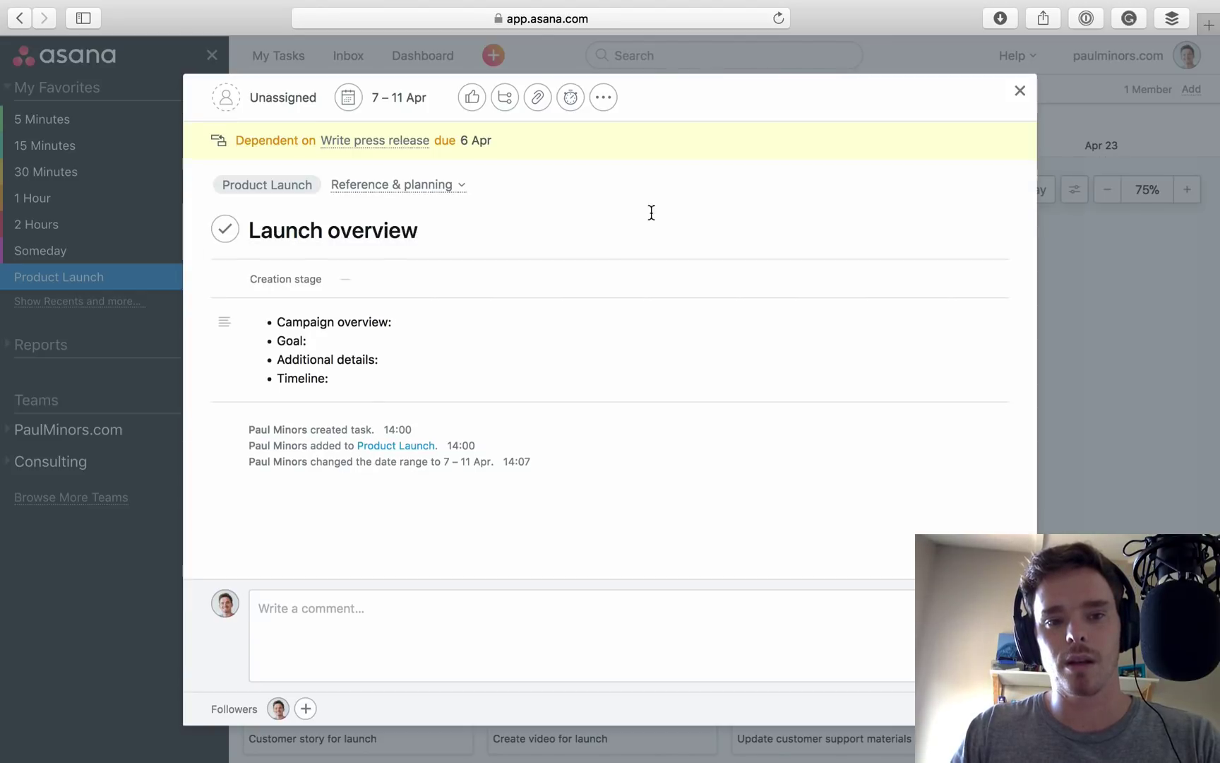
click(1059, 267)
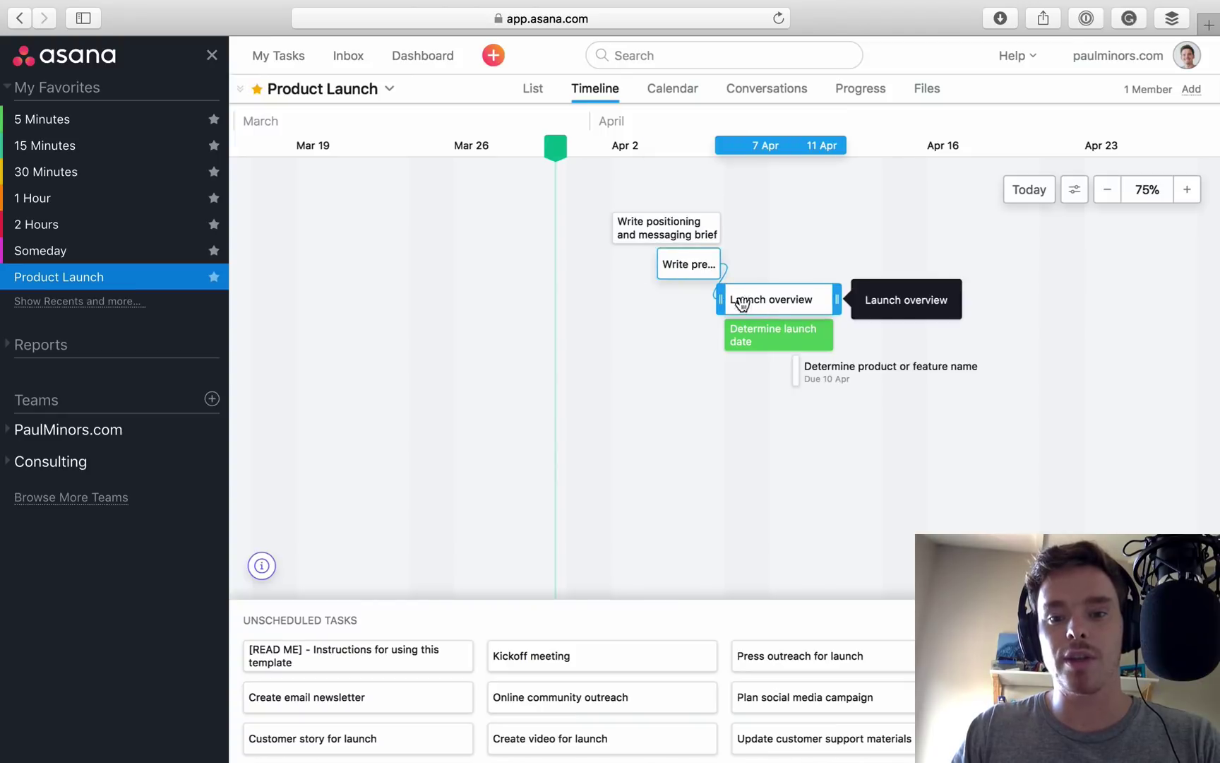
Step: Test the dependency by dragging Launch overview, then push Write press release later so Launch overview follows
drag(761, 298, 702, 305)
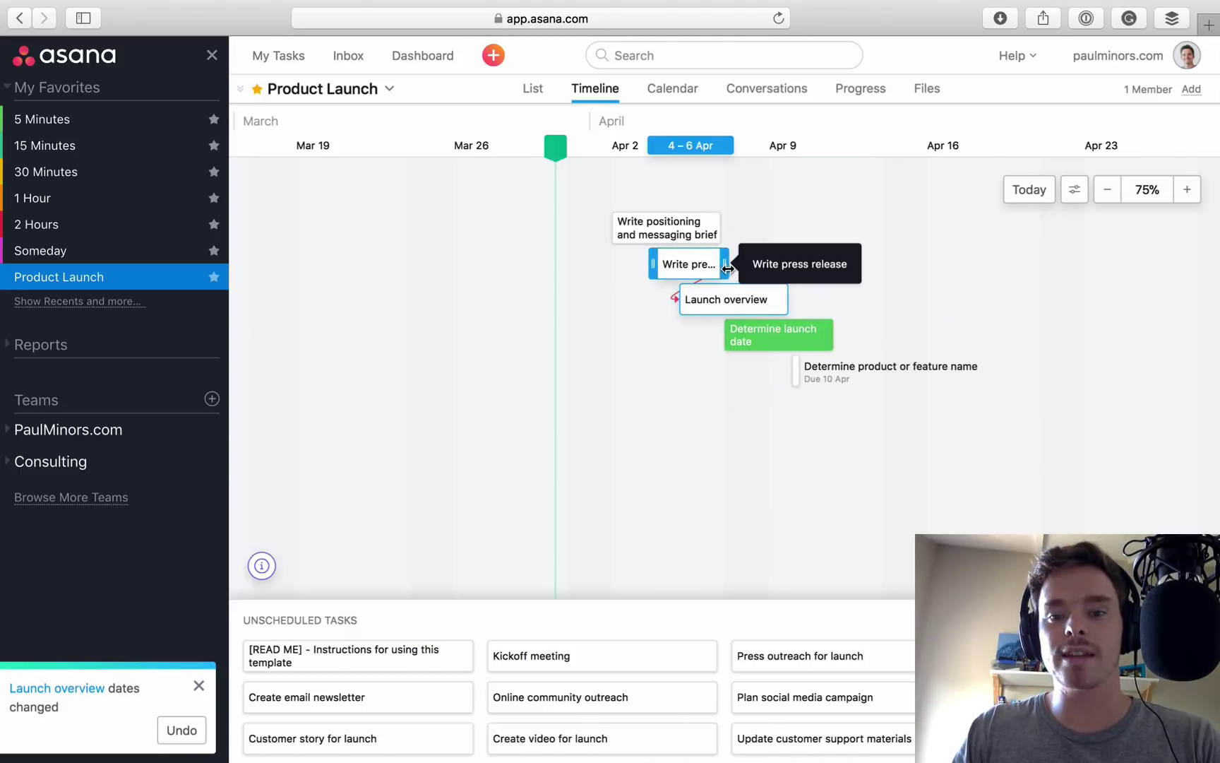
drag(705, 305, 747, 309)
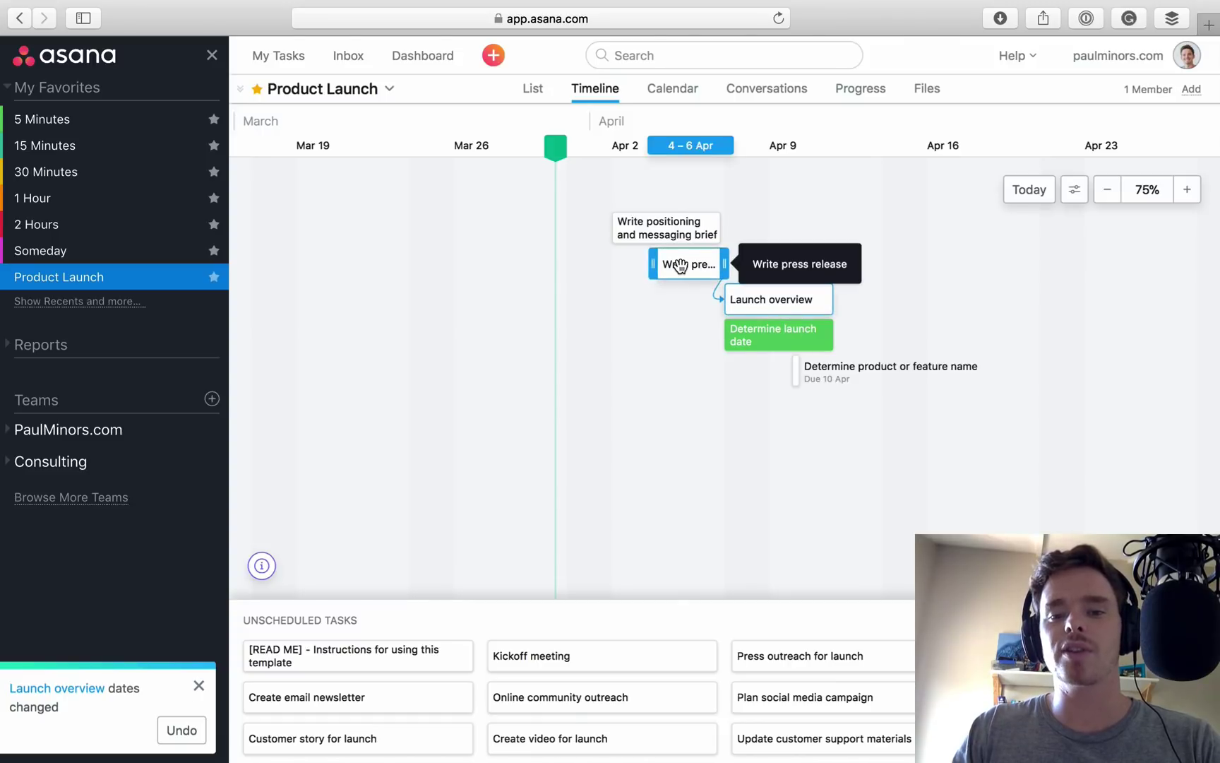
mouse_move(681, 264)
mouse_down()
mouse_move(865, 265)
mouse_move(671, 267)
mouse_up()
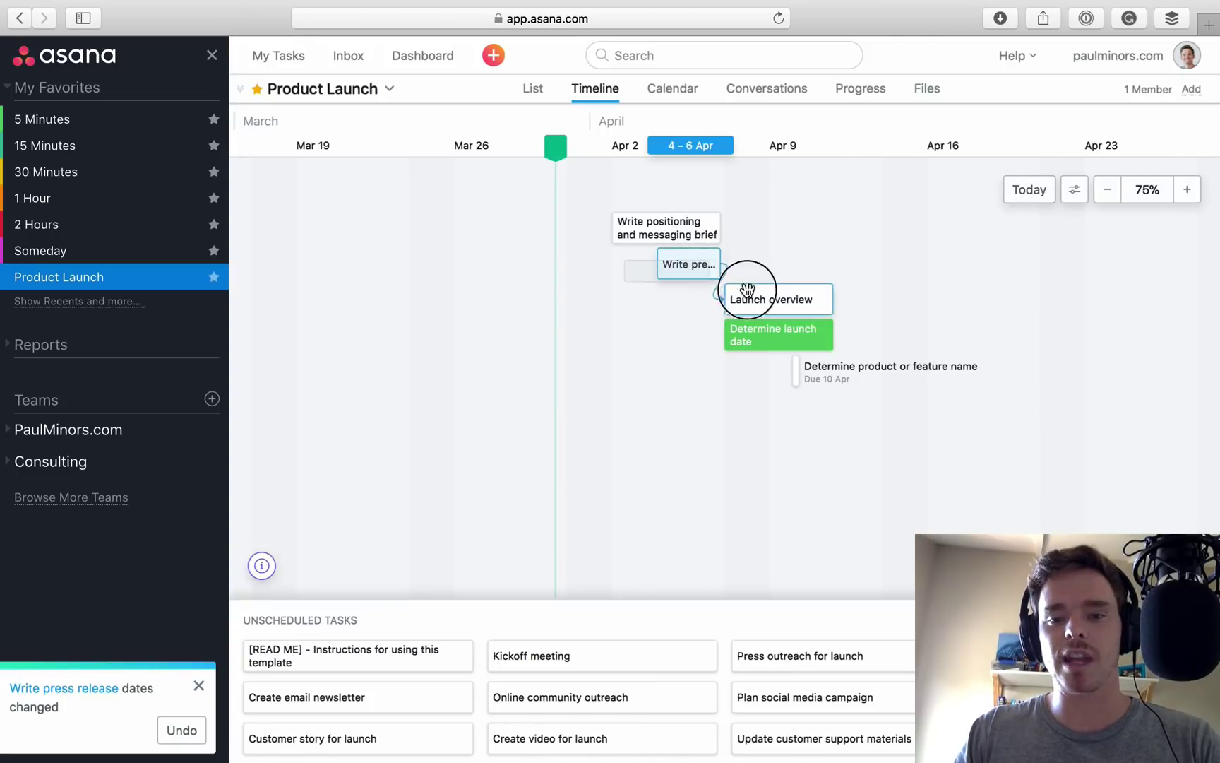
drag(675, 264, 799, 267)
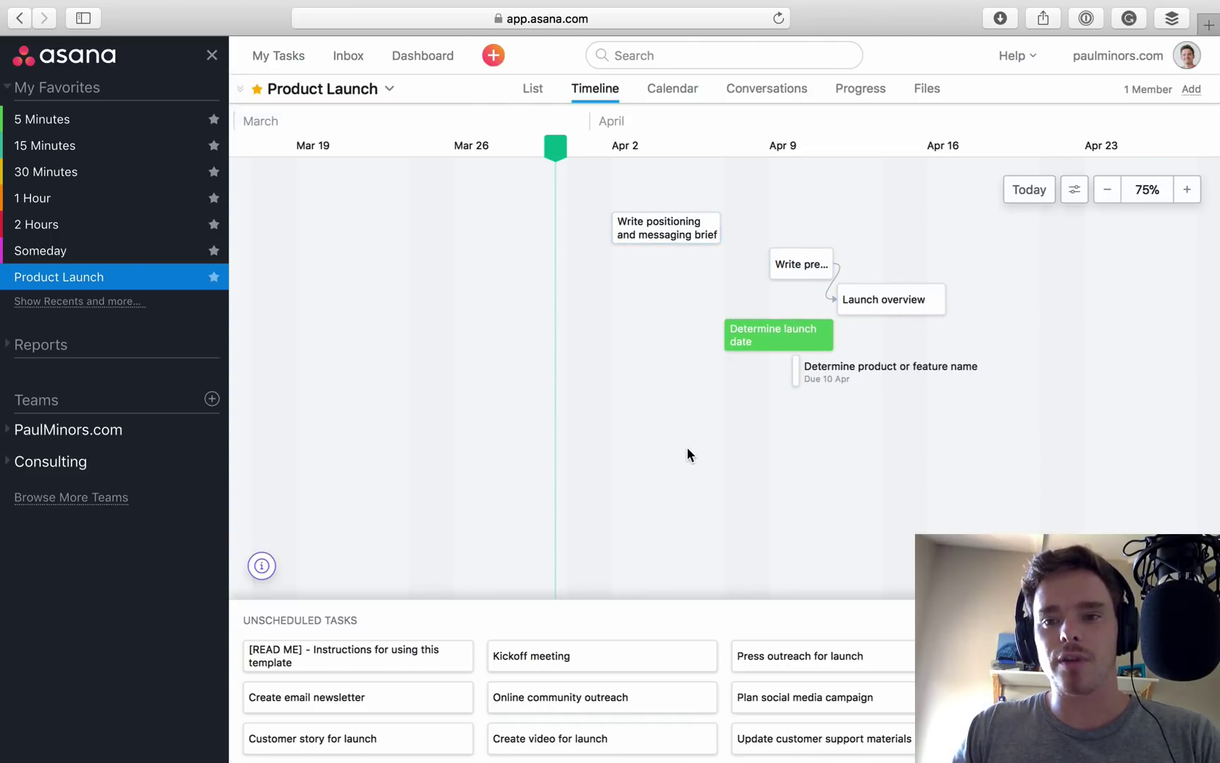
click(59, 97)
Step: Expand the PaulMinors.com team in the sidebar and open its Kanban board
click(62, 238)
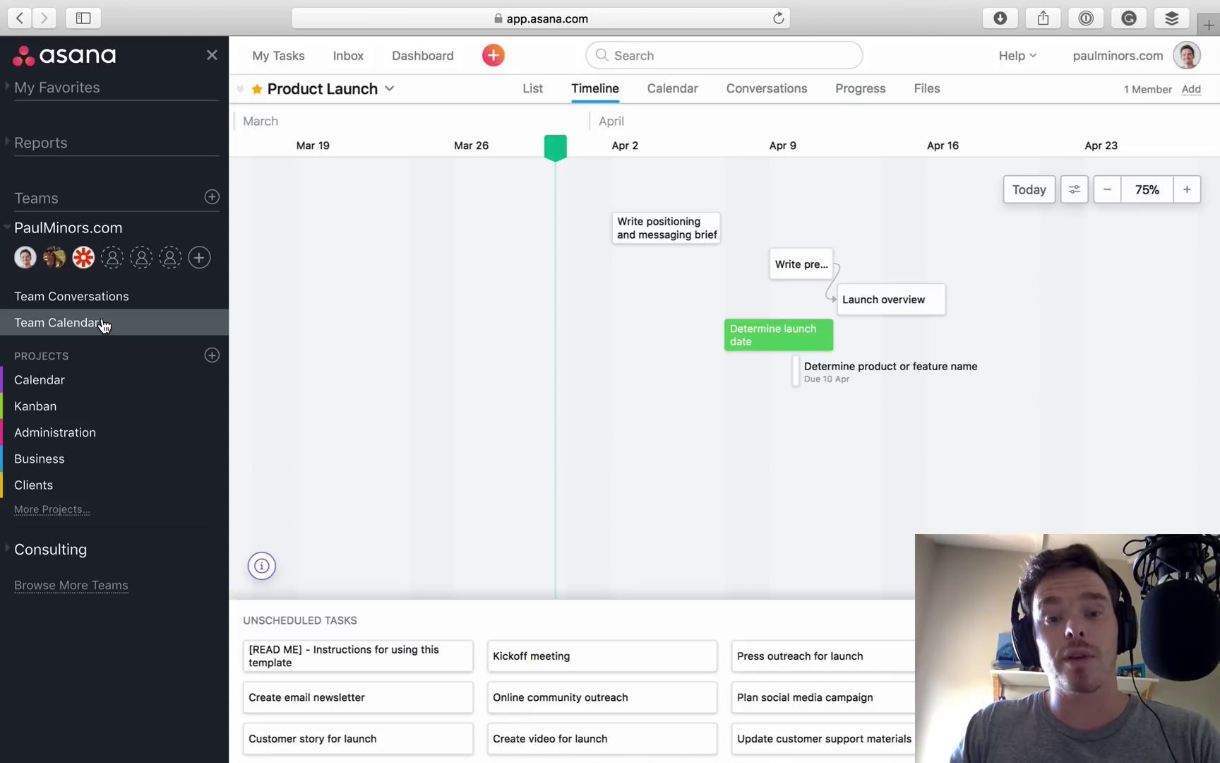
click(84, 405)
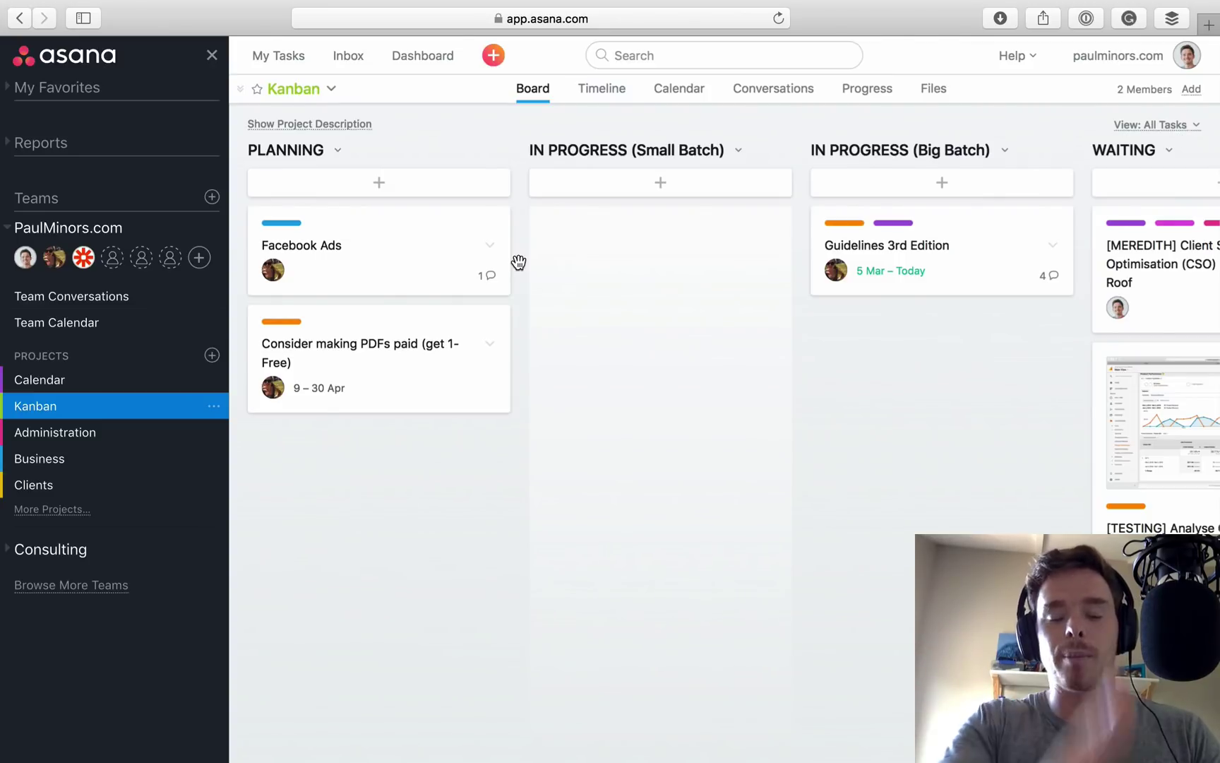
Step: Show the Kanban project as a timeline and browse its colour-coded tasks
click(600, 92)
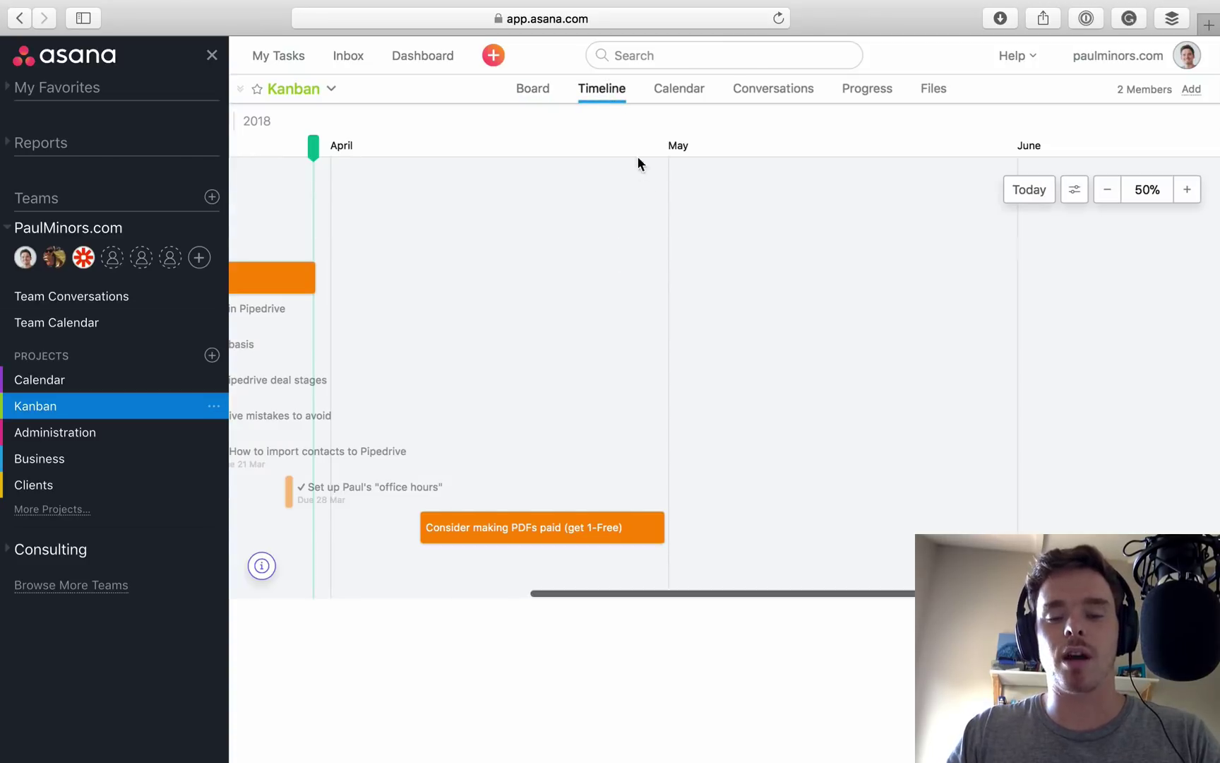
scroll(612, 270, left, 5)
scroll(610, 274, left, 10)
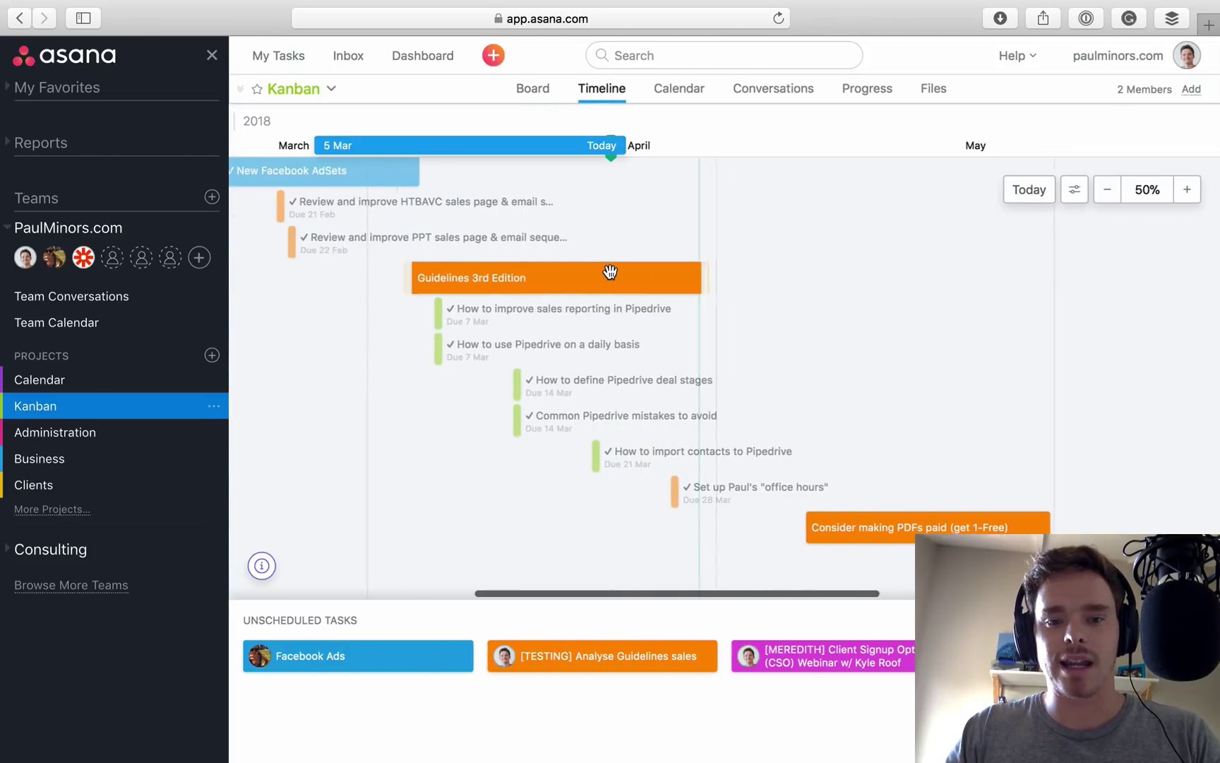
scroll(611, 277, up, 2)
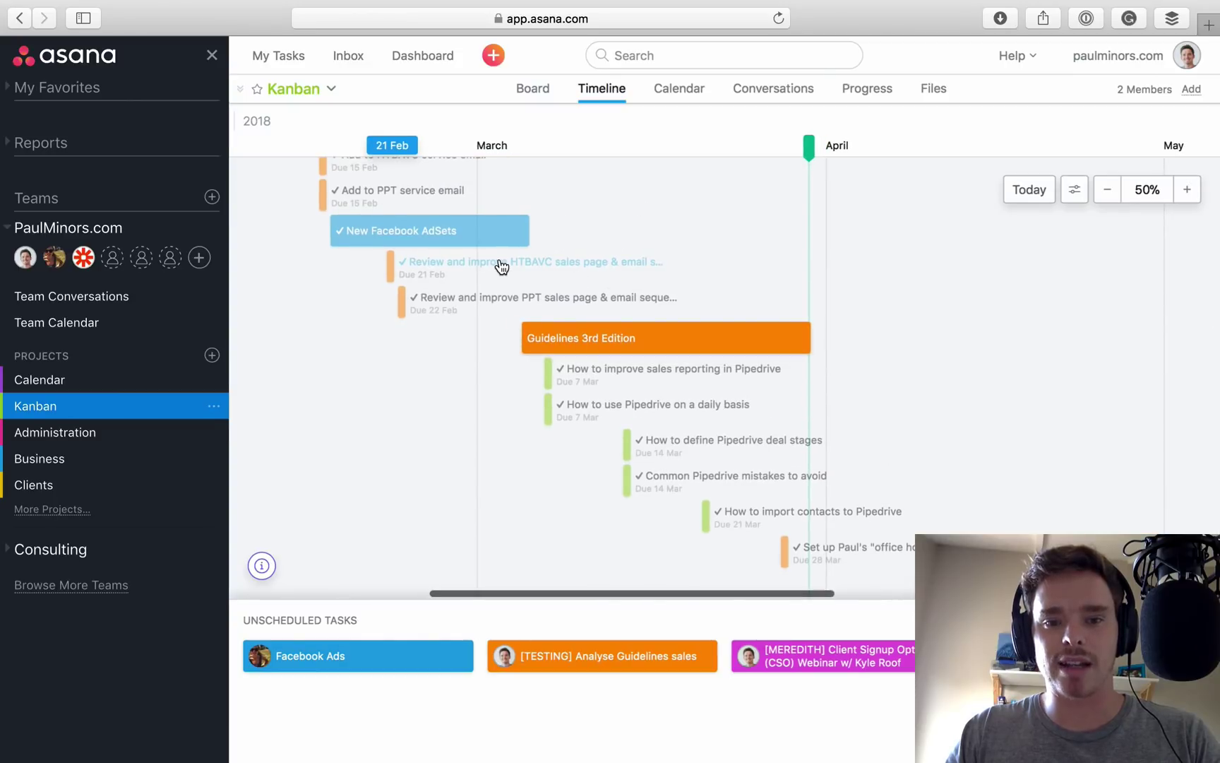
scroll(503, 264, left, 5)
scroll(572, 264, right, 8)
scroll(573, 262, right, 5)
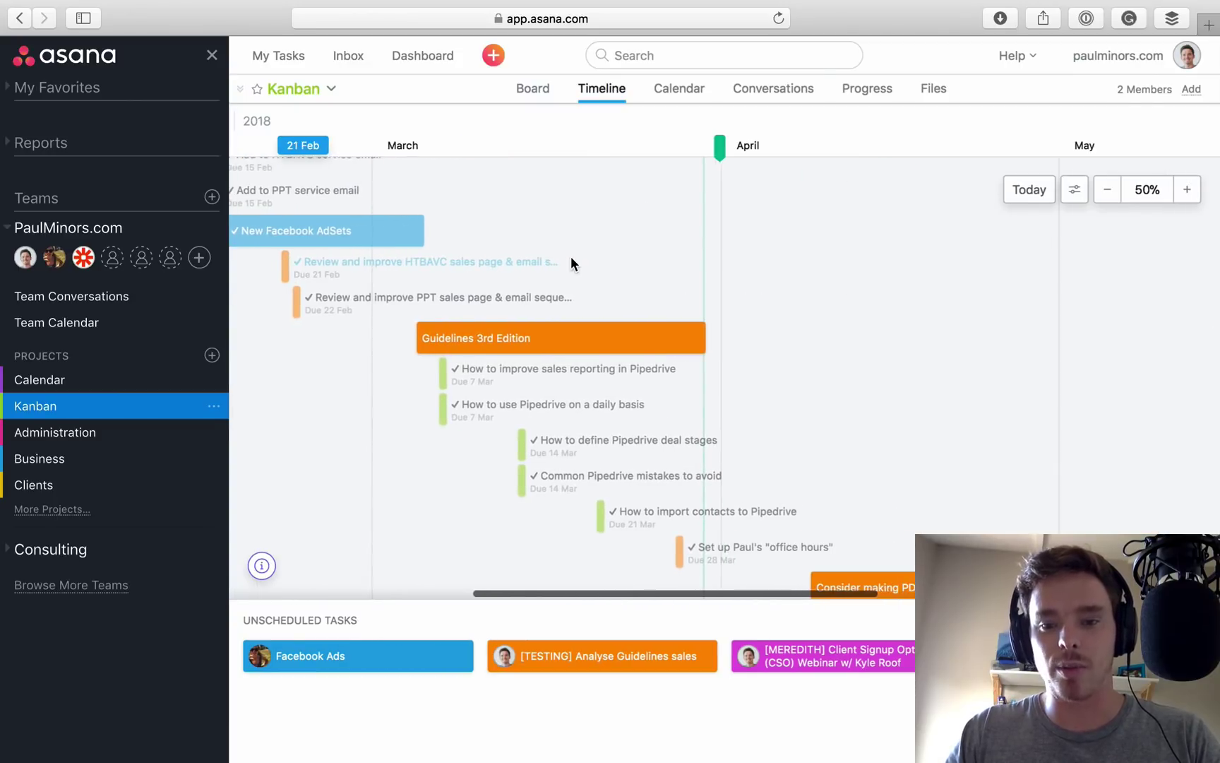
scroll(572, 263, down, 3)
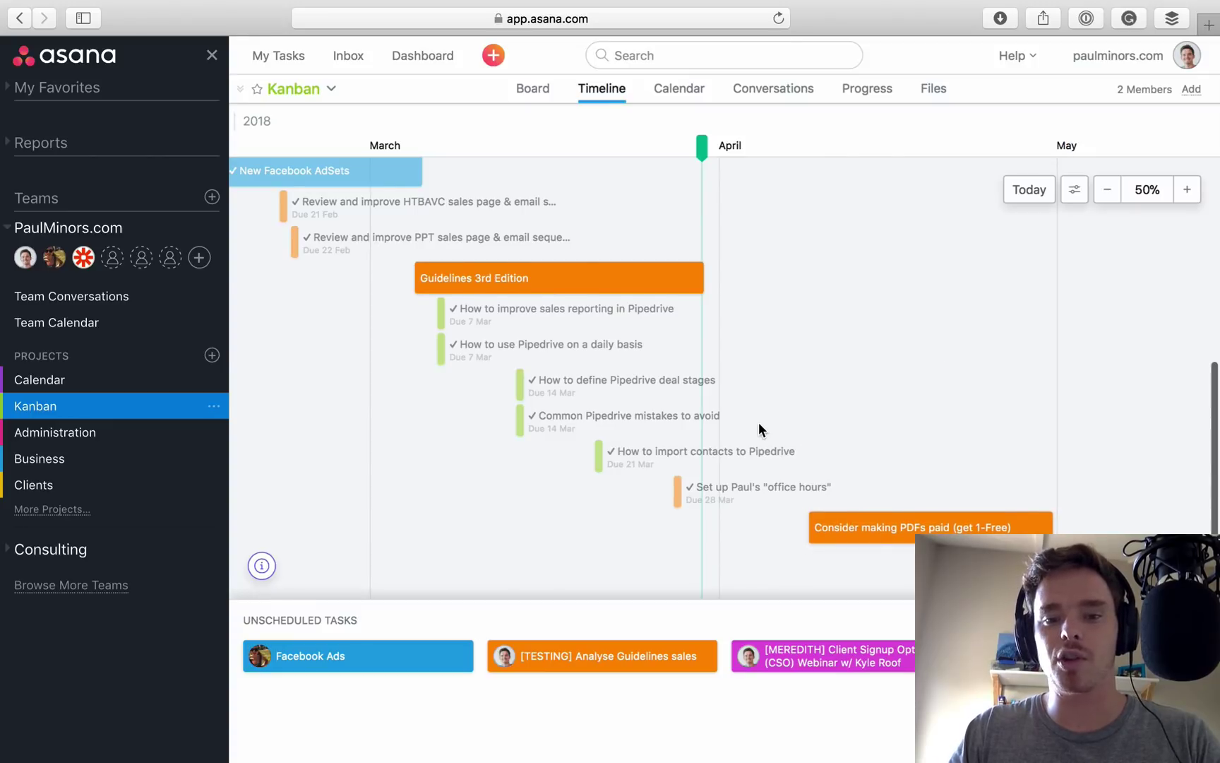
Step: Review the February–May tasks and open the Guidelines 3rd Edition task details
scroll(759, 427, up, 3)
scroll(752, 416, left, 6)
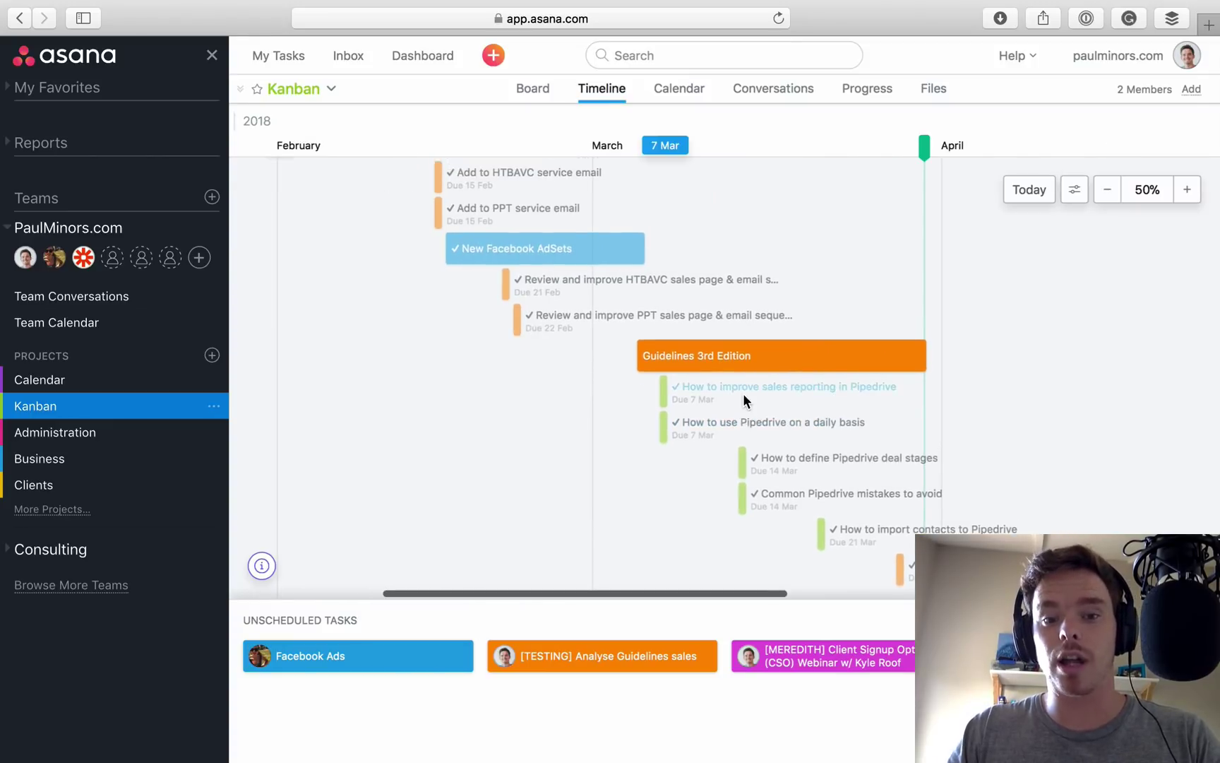
scroll(743, 400, up, 2)
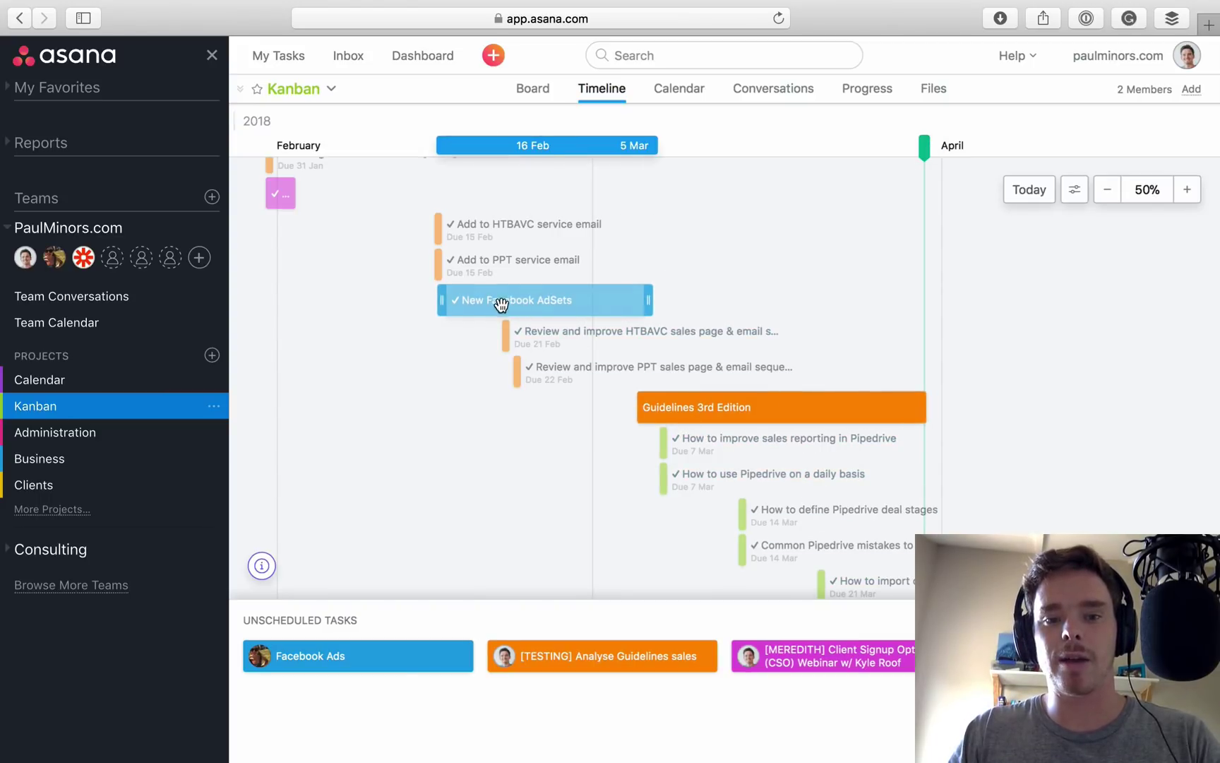
scroll(528, 272, left, 4)
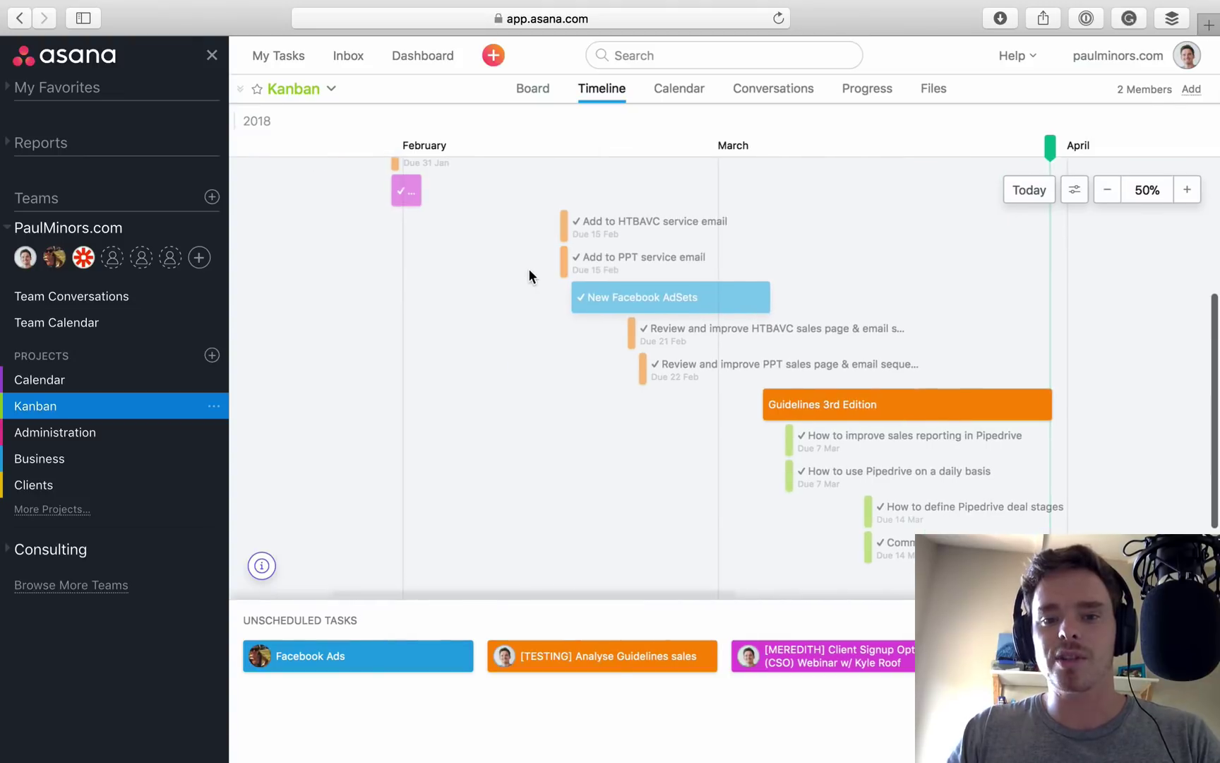
scroll(528, 270, right, 7)
scroll(536, 280, down, 2)
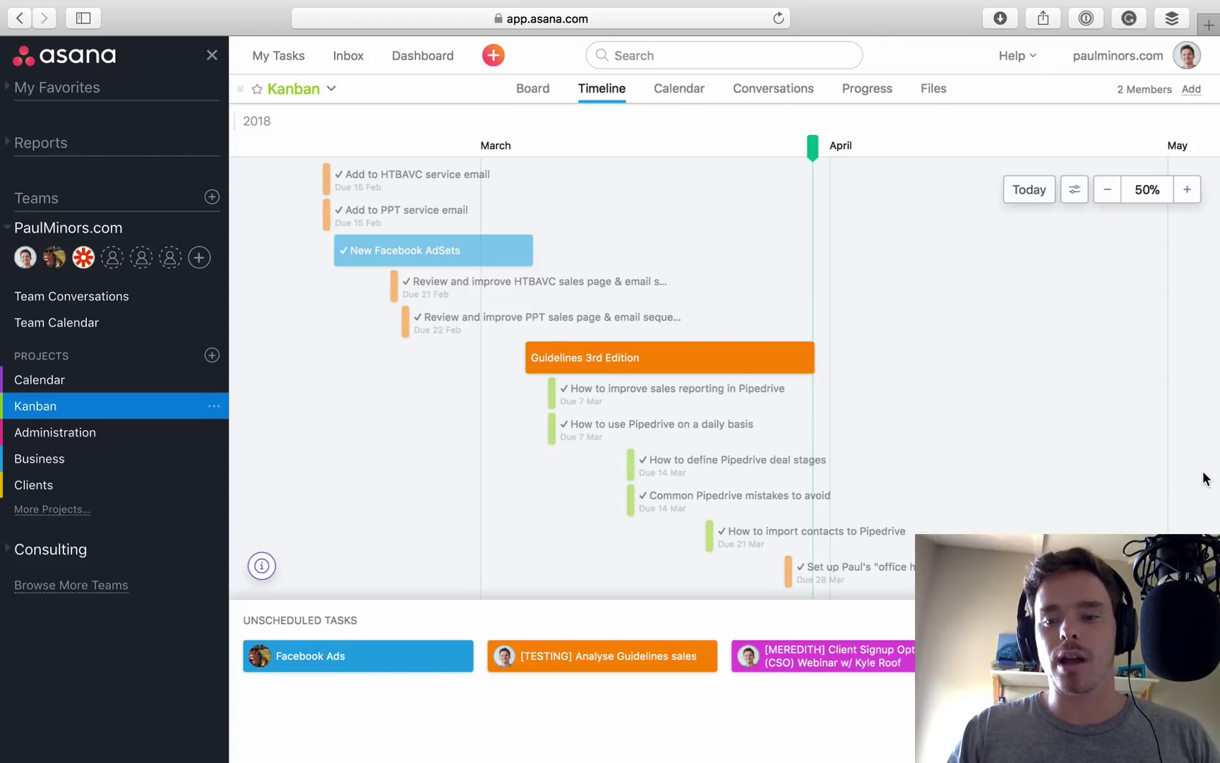
scroll(572, 424, up, 3)
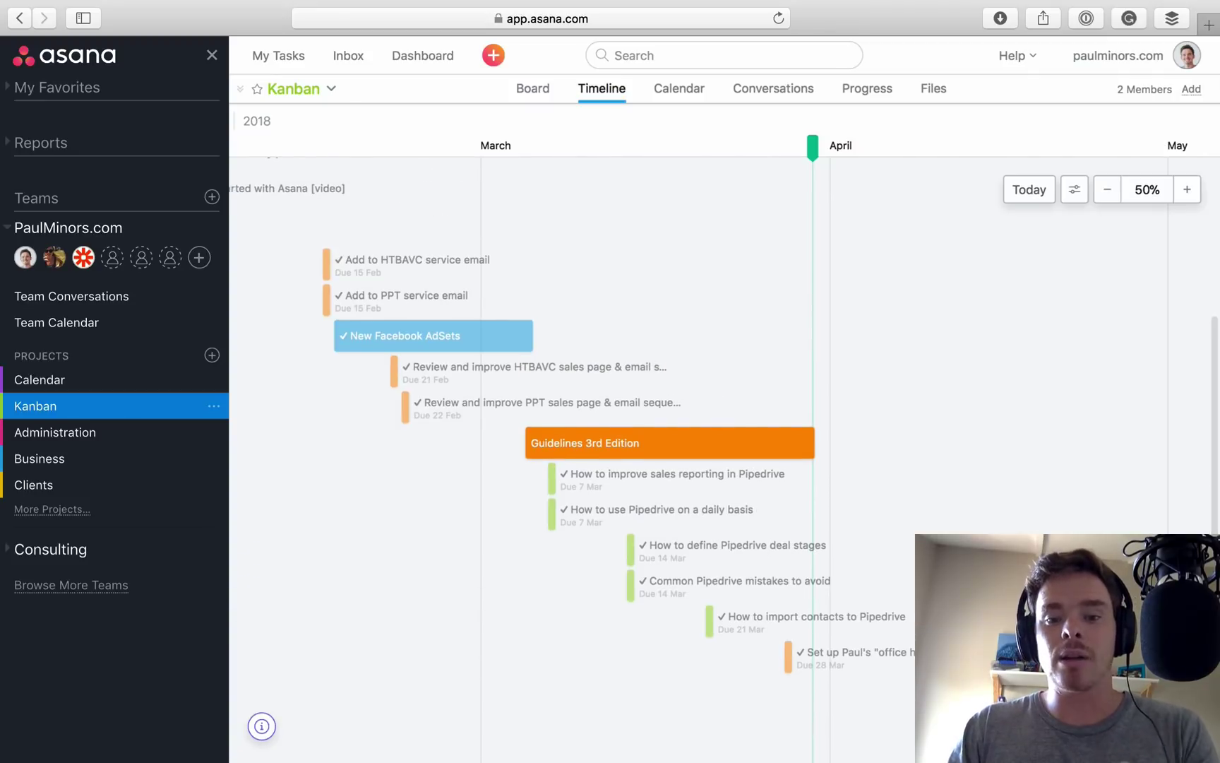
scroll(671, 459, up, 1)
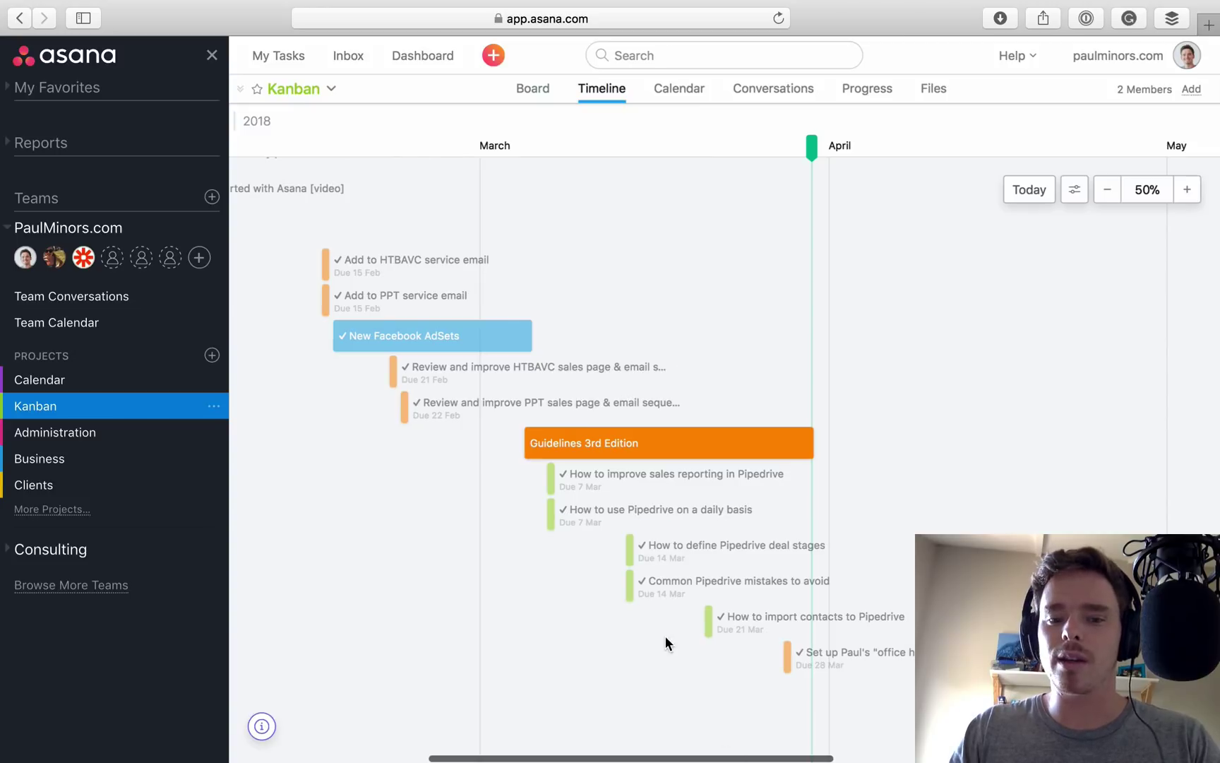
click(663, 441)
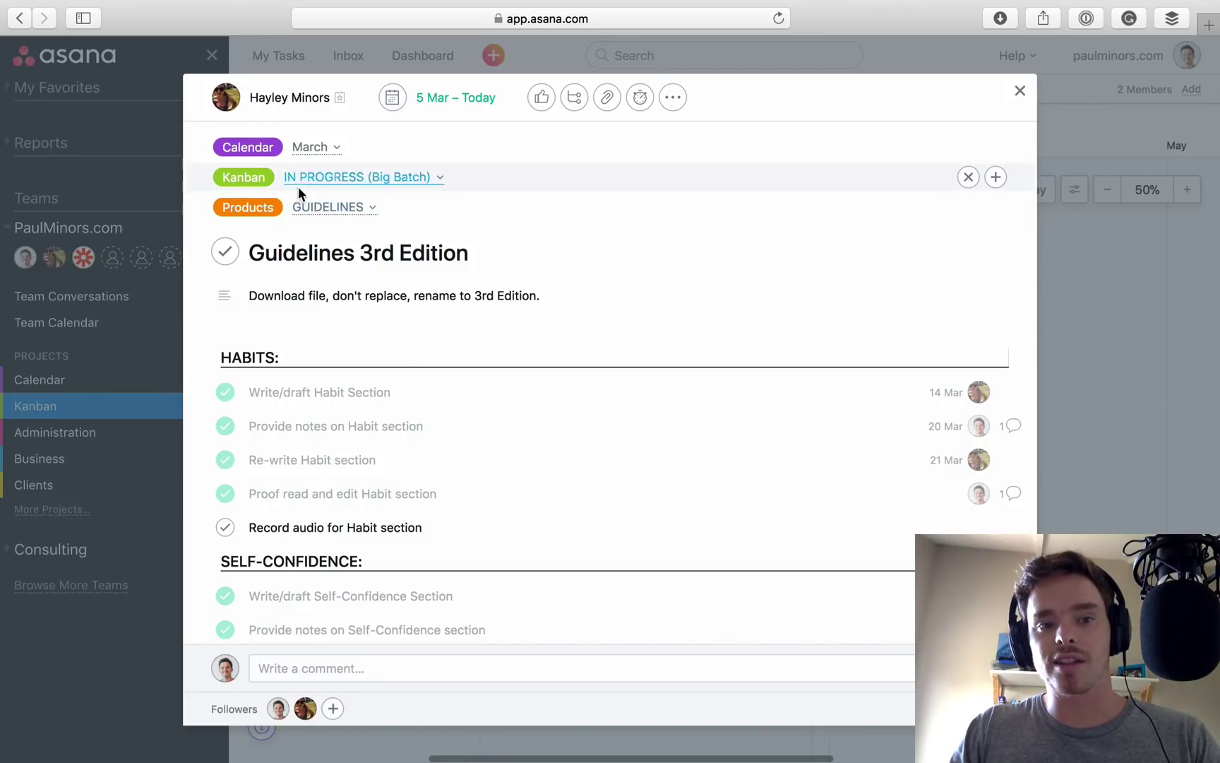
Step: Close Guidelines 3rd Edition, briefly view the Pipedrive deal stages task, then clear the selection
click(1166, 323)
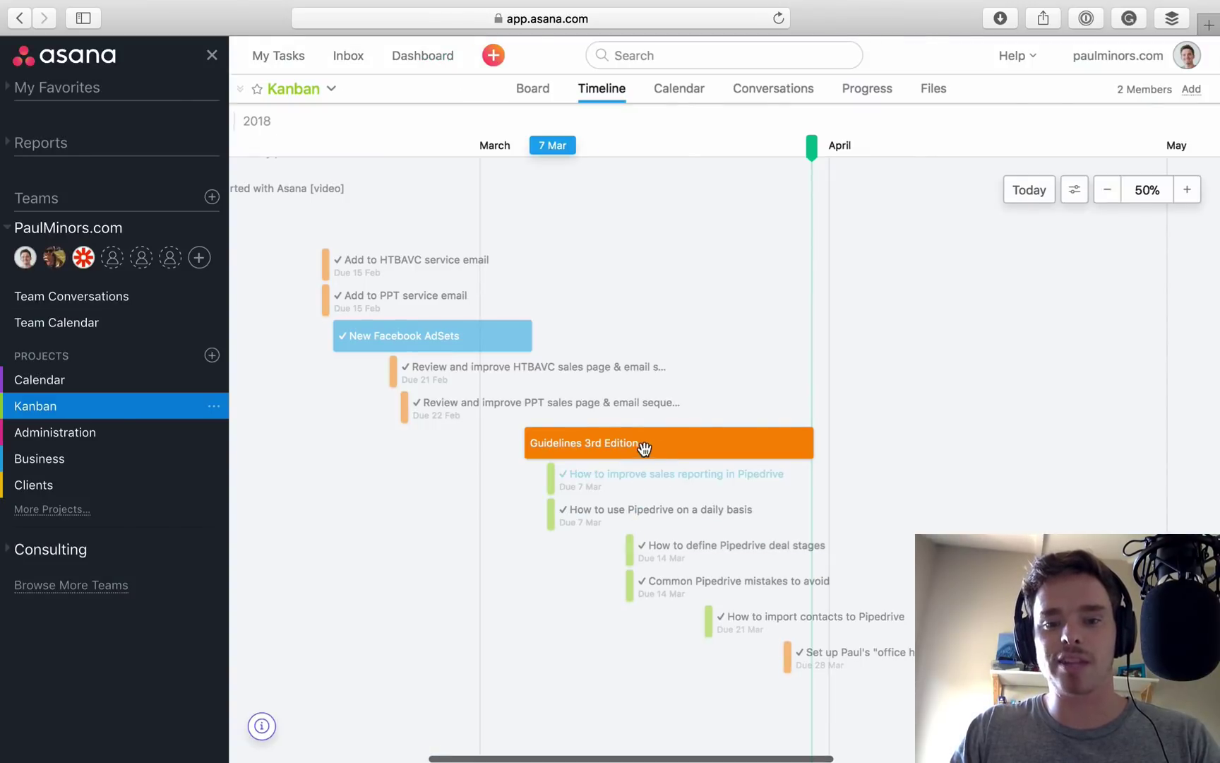
click(662, 552)
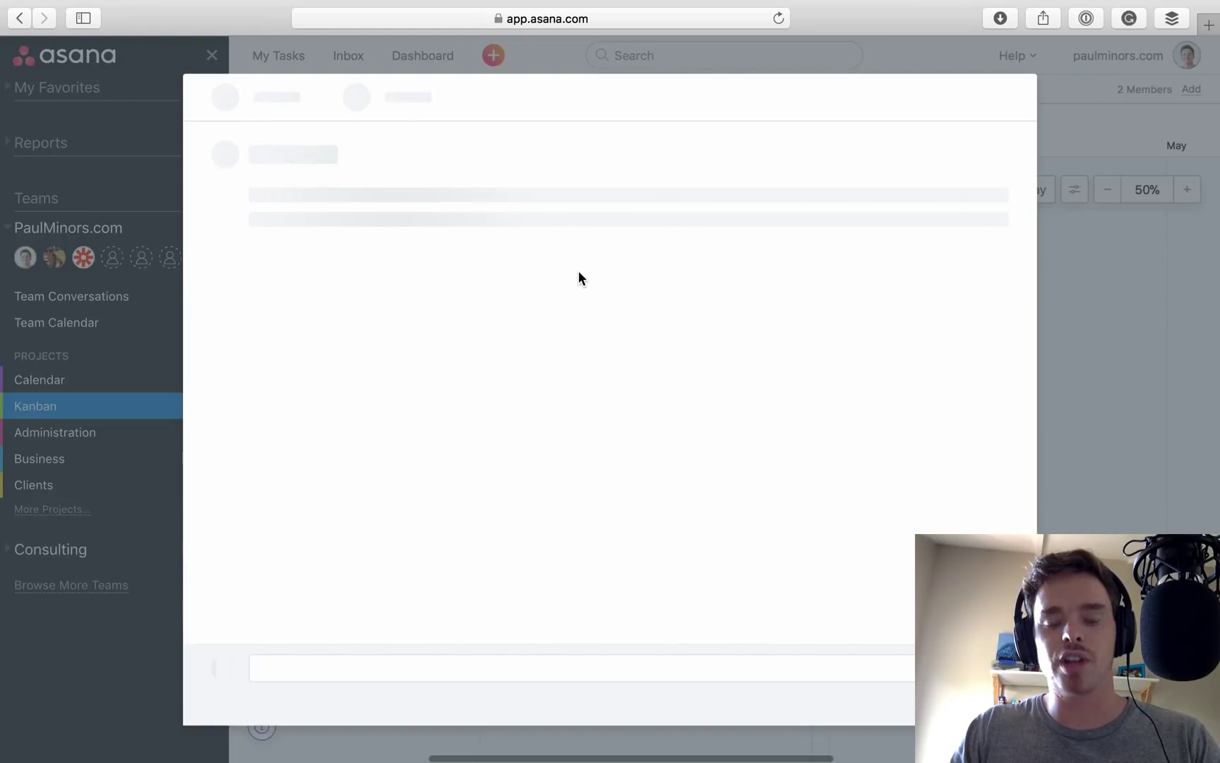
click(1106, 311)
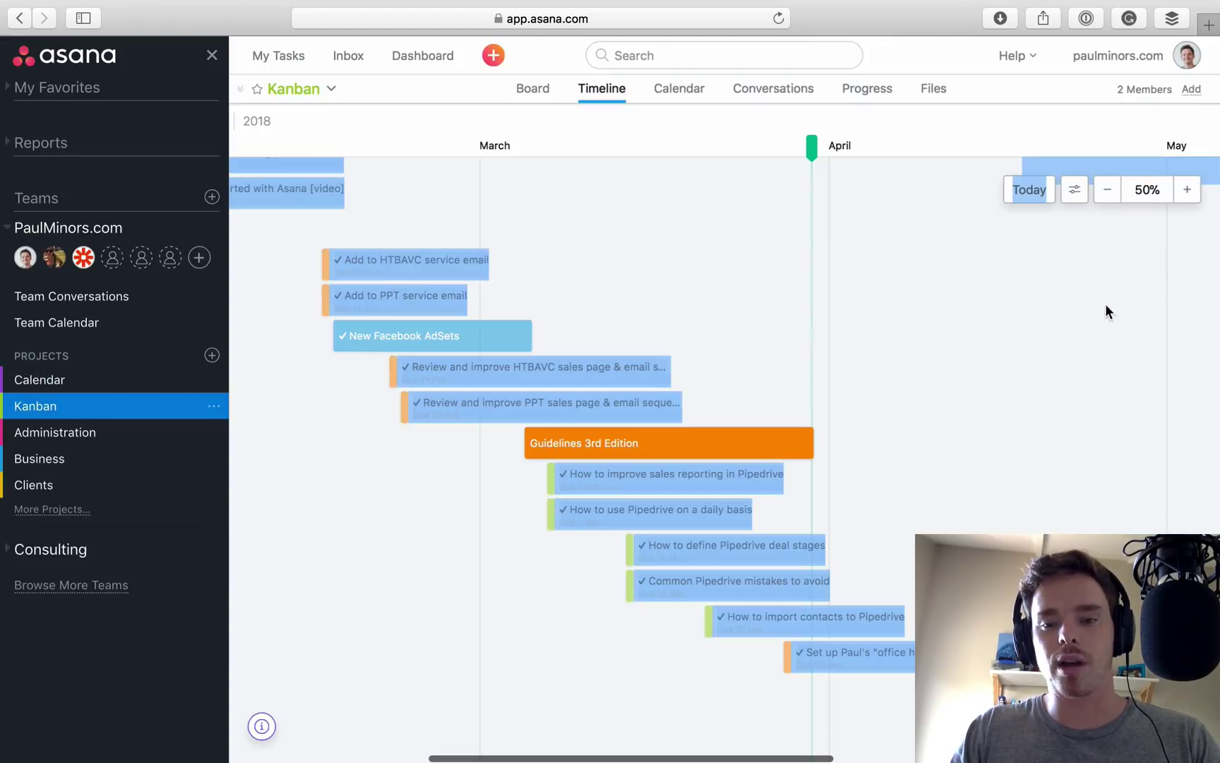
click(1030, 509)
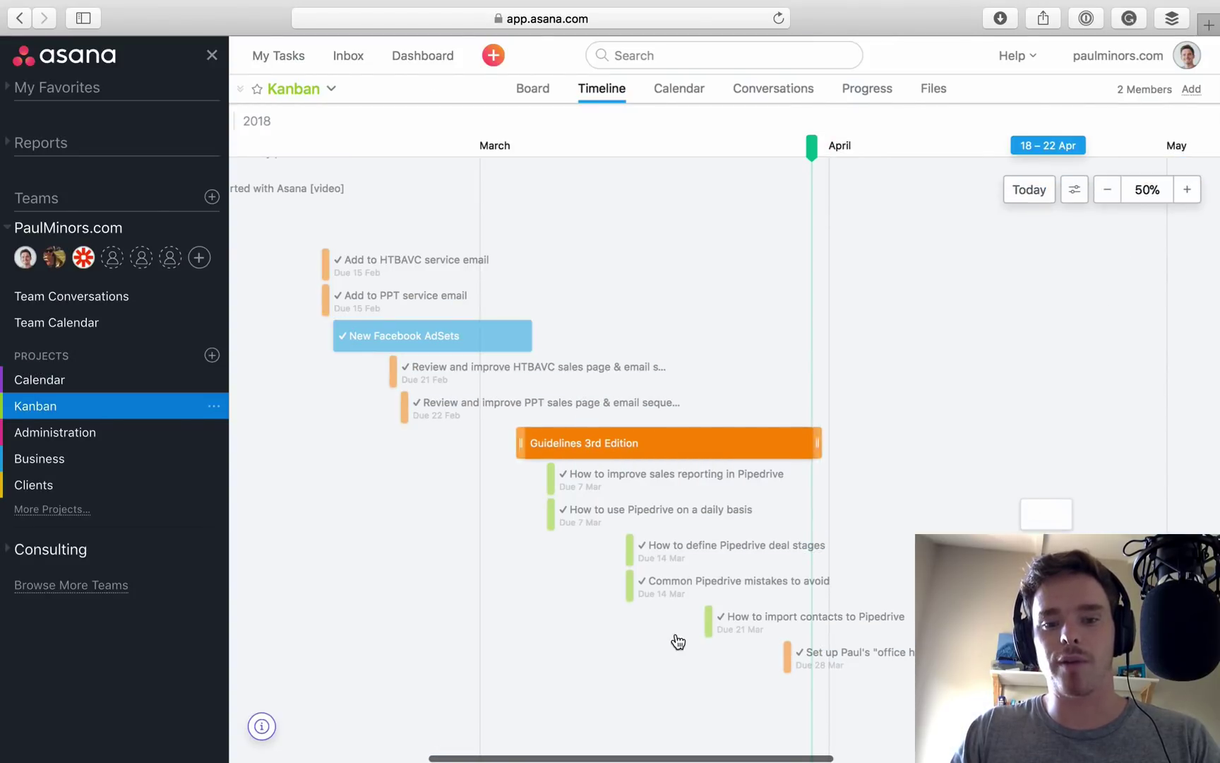
Step: Show the Clients project as a timeline and scroll back through earlier months
click(104, 488)
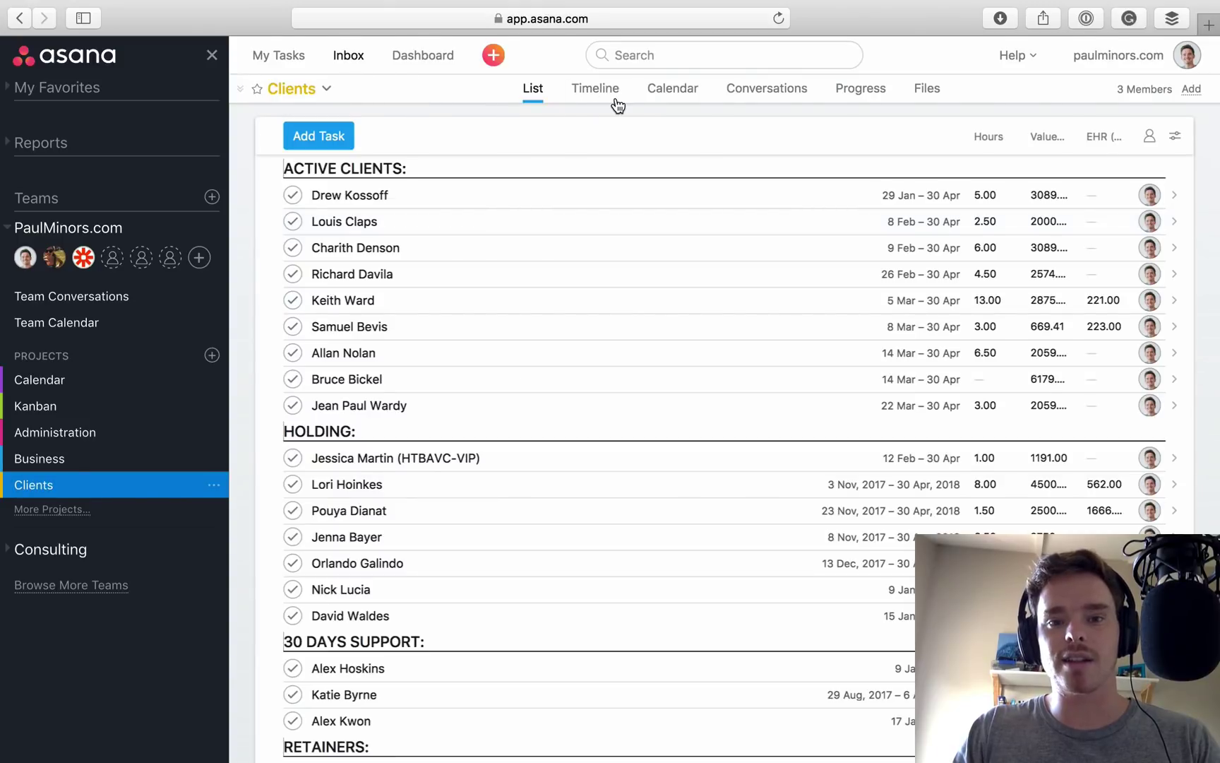
click(616, 101)
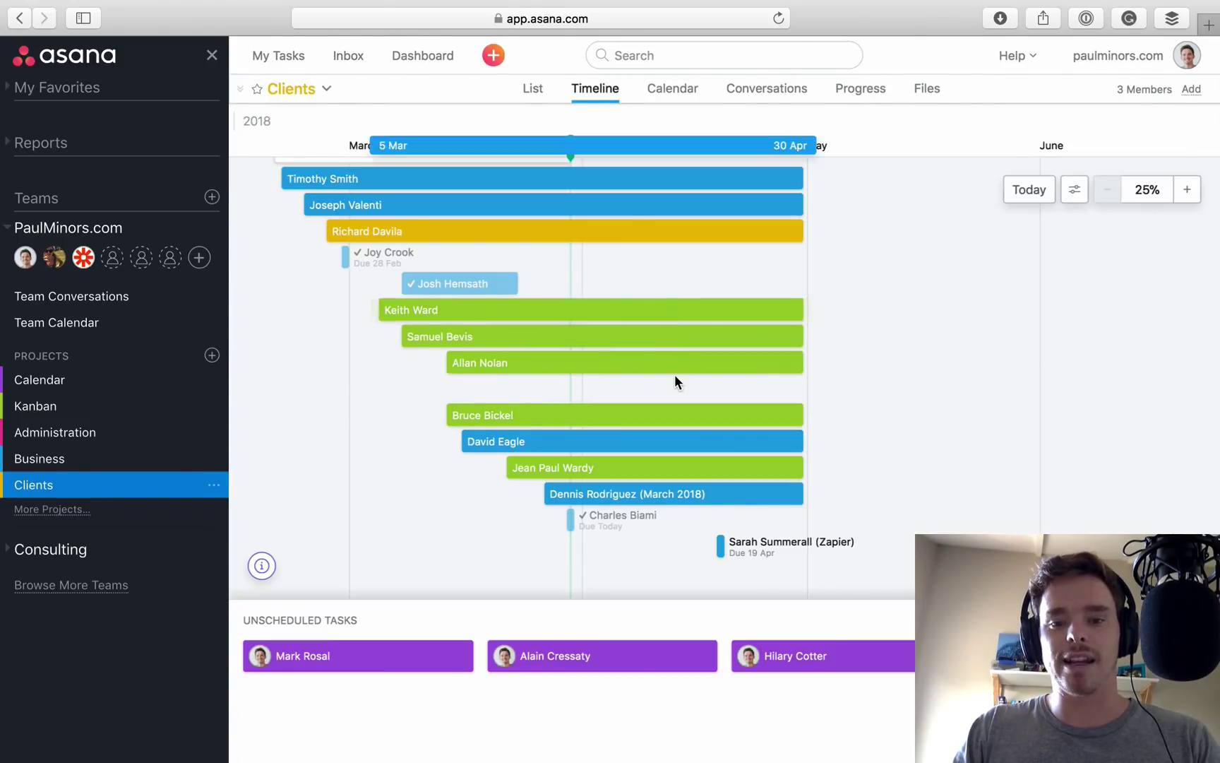
scroll(585, 452, up, 5)
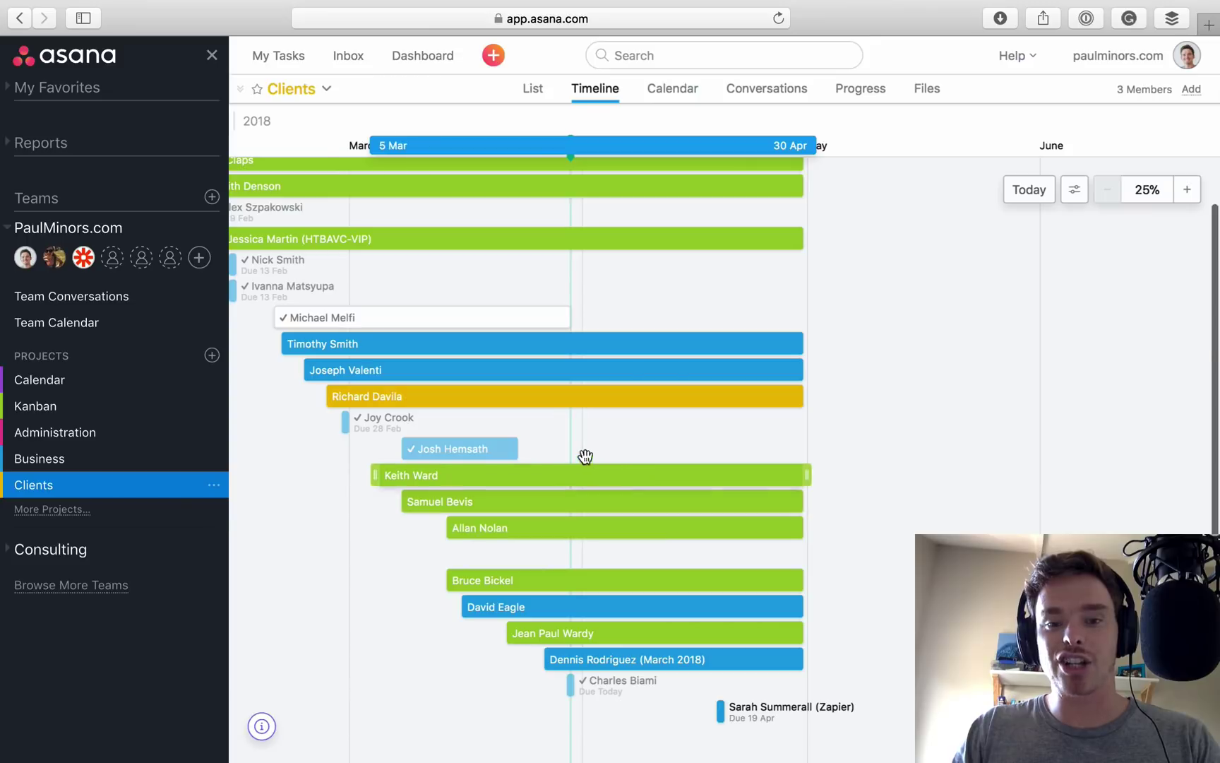
scroll(564, 422, left, 4)
scroll(565, 424, left, 3)
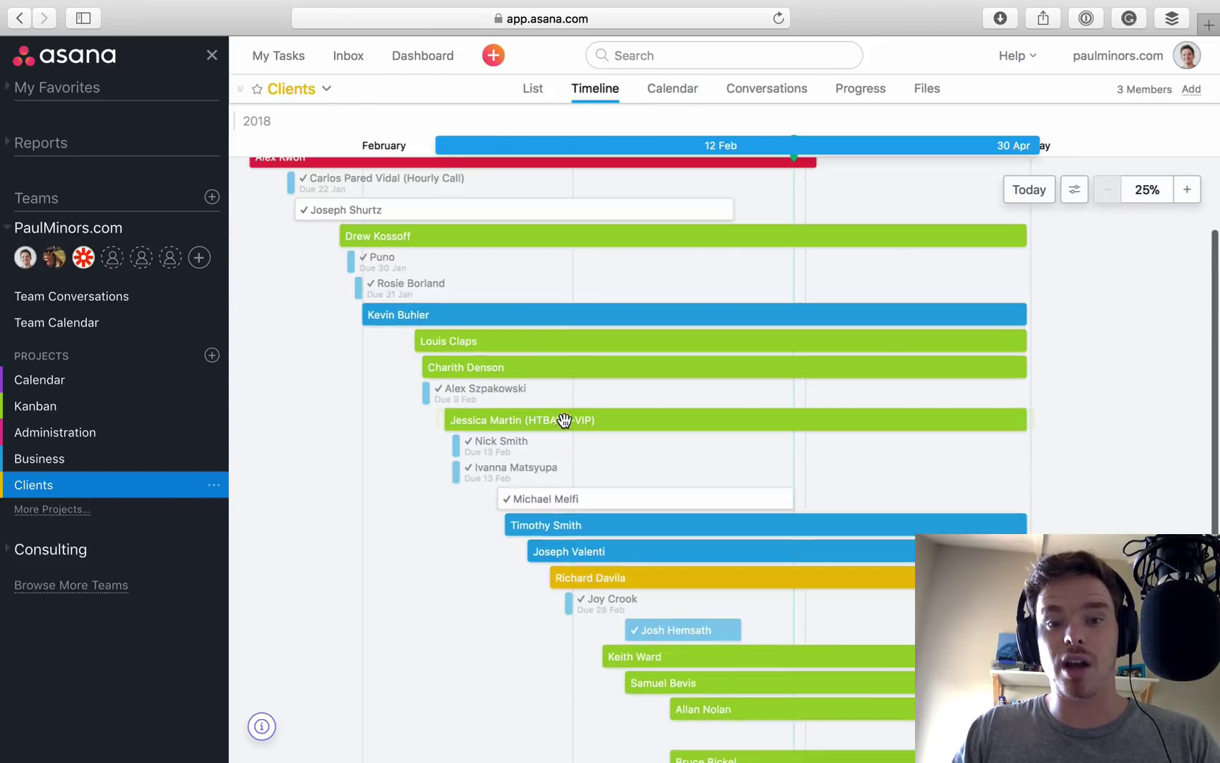
scroll(563, 421, up, 5)
scroll(565, 420, left, 8)
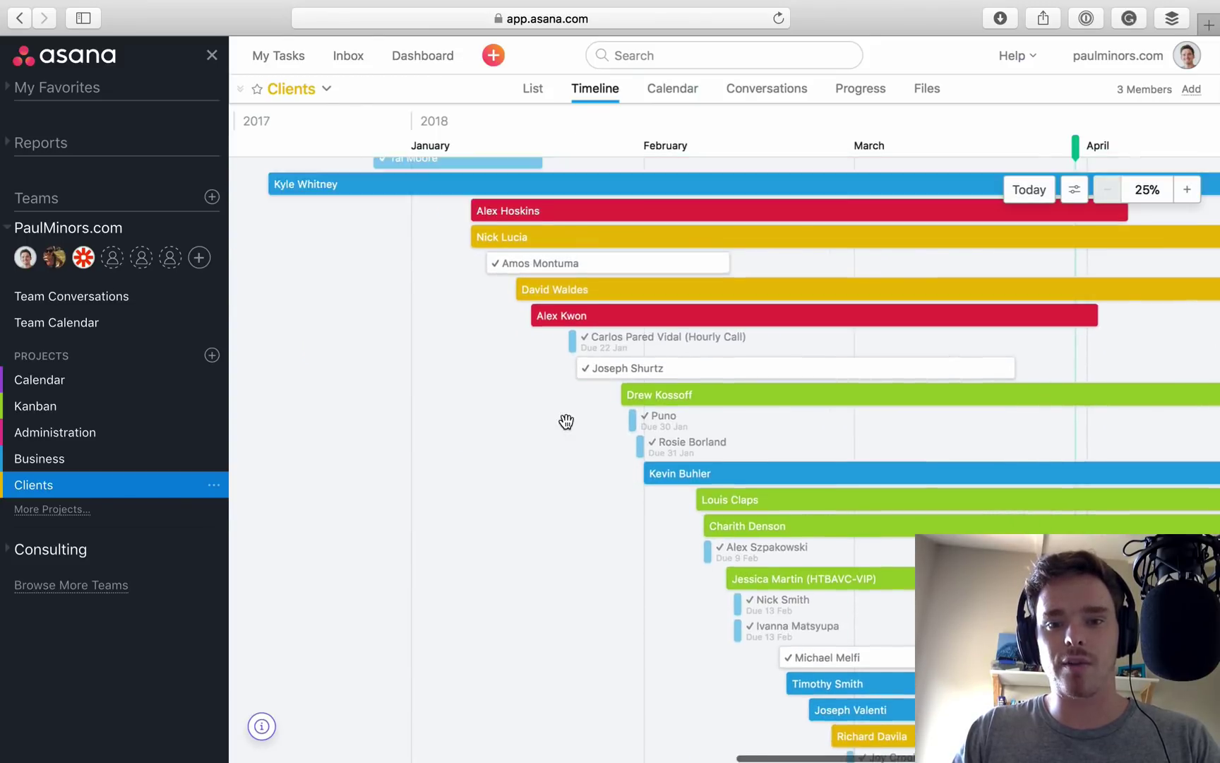
scroll(566, 422, up, 5)
scroll(566, 422, left, 5)
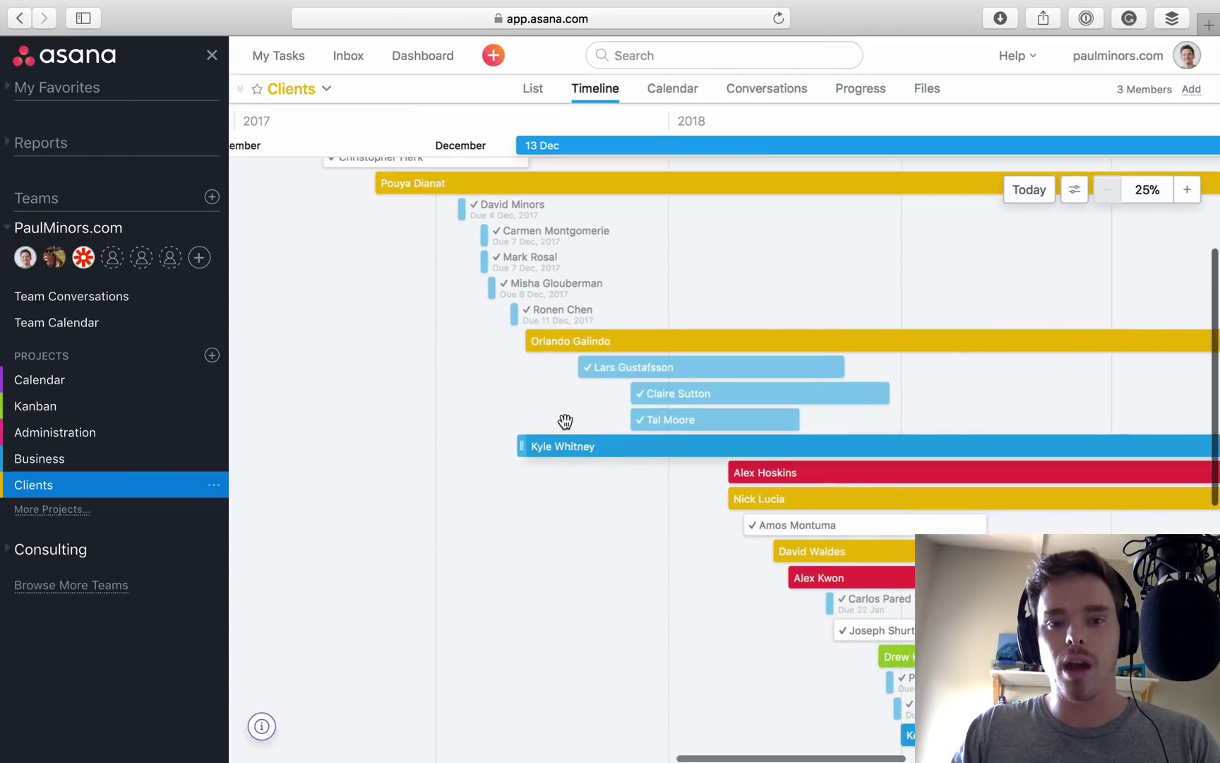
scroll(566, 421, up, 5)
scroll(565, 422, left, 5)
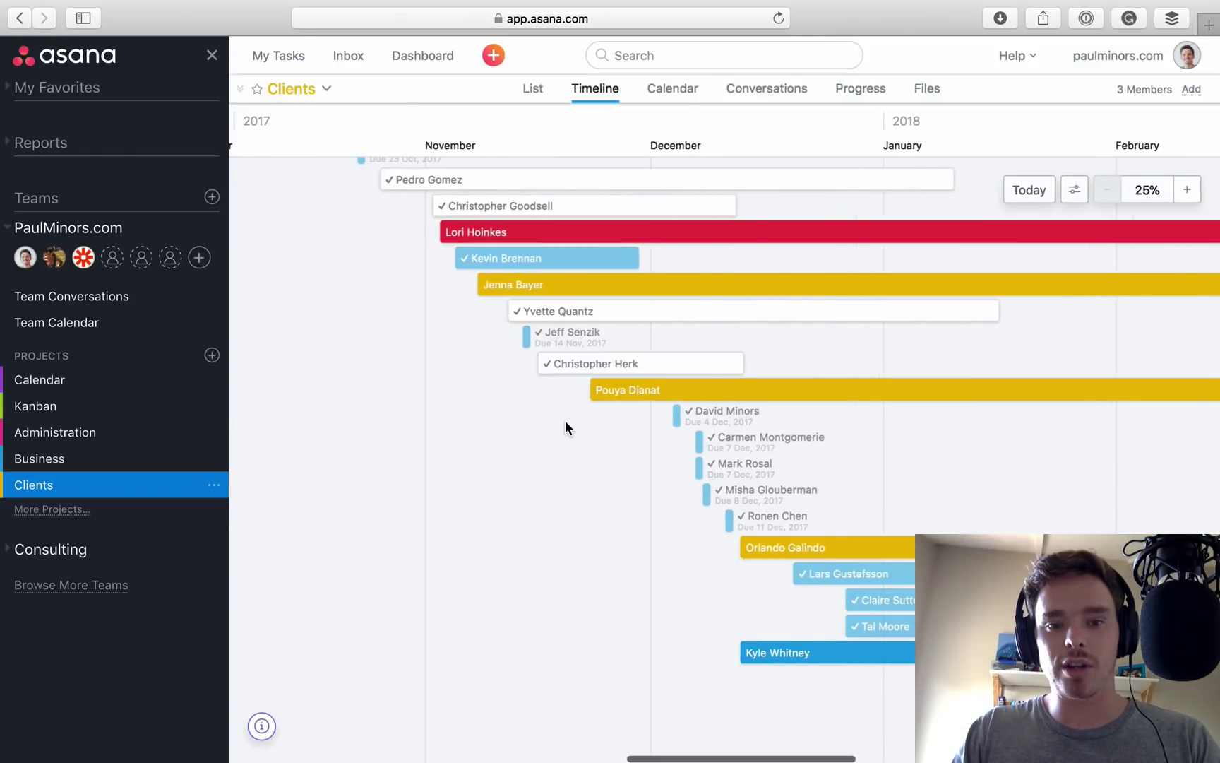
scroll(566, 420, up, 6)
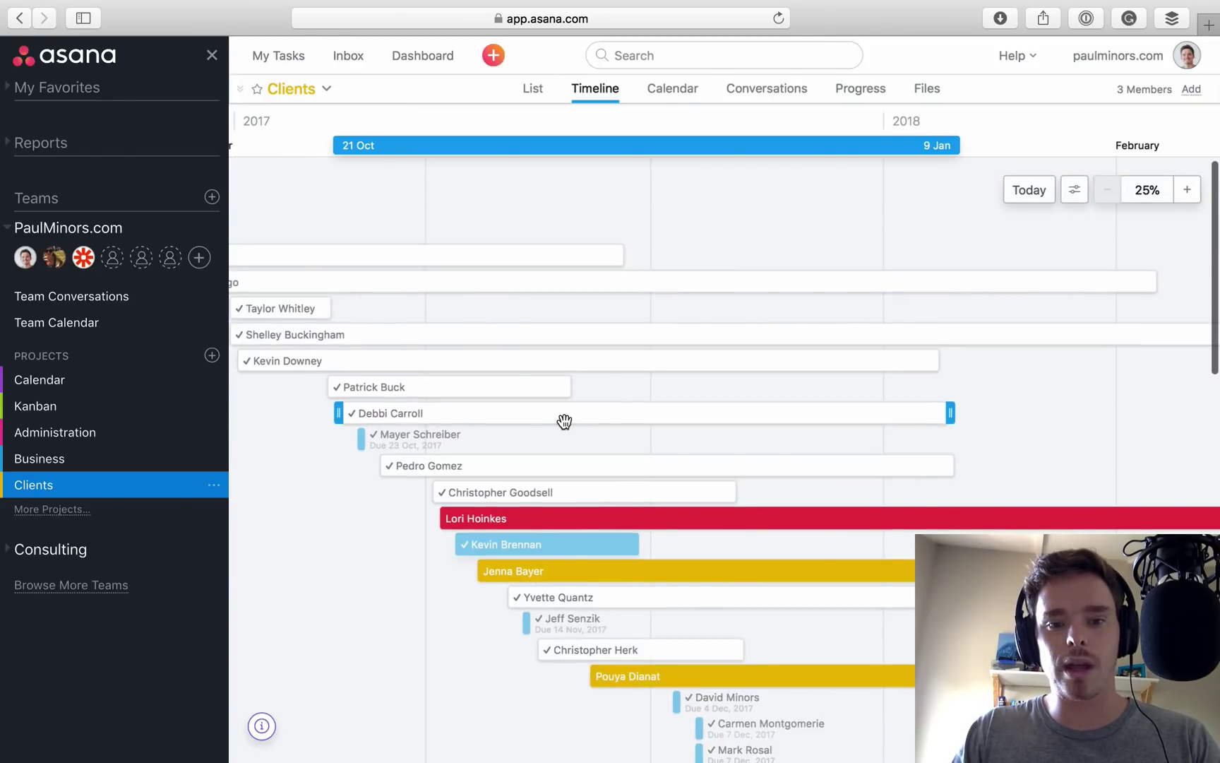
scroll(565, 420, left, 6)
scroll(566, 421, up, 3)
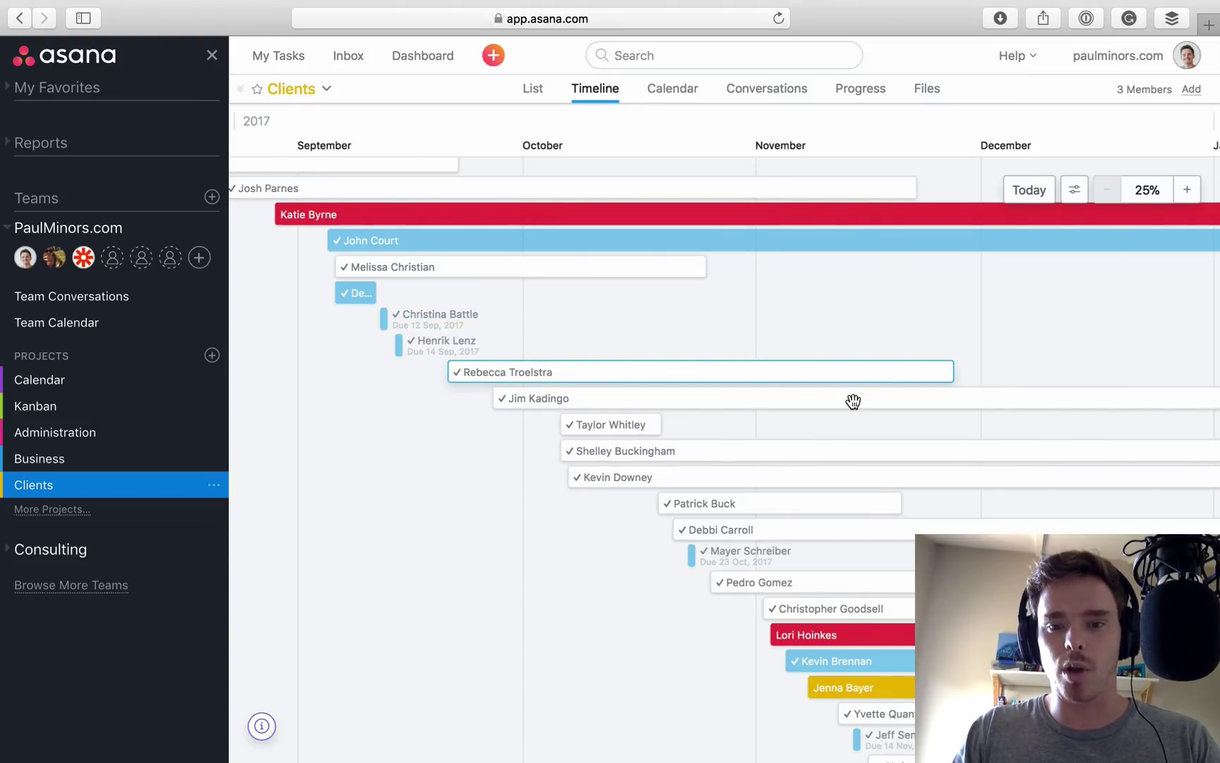
Step: Scroll back toward the early-2018 client tasks, then return the timeline to Today
scroll(713, 346, left, 5)
scroll(713, 346, left, 2)
scroll(713, 344, up, 5)
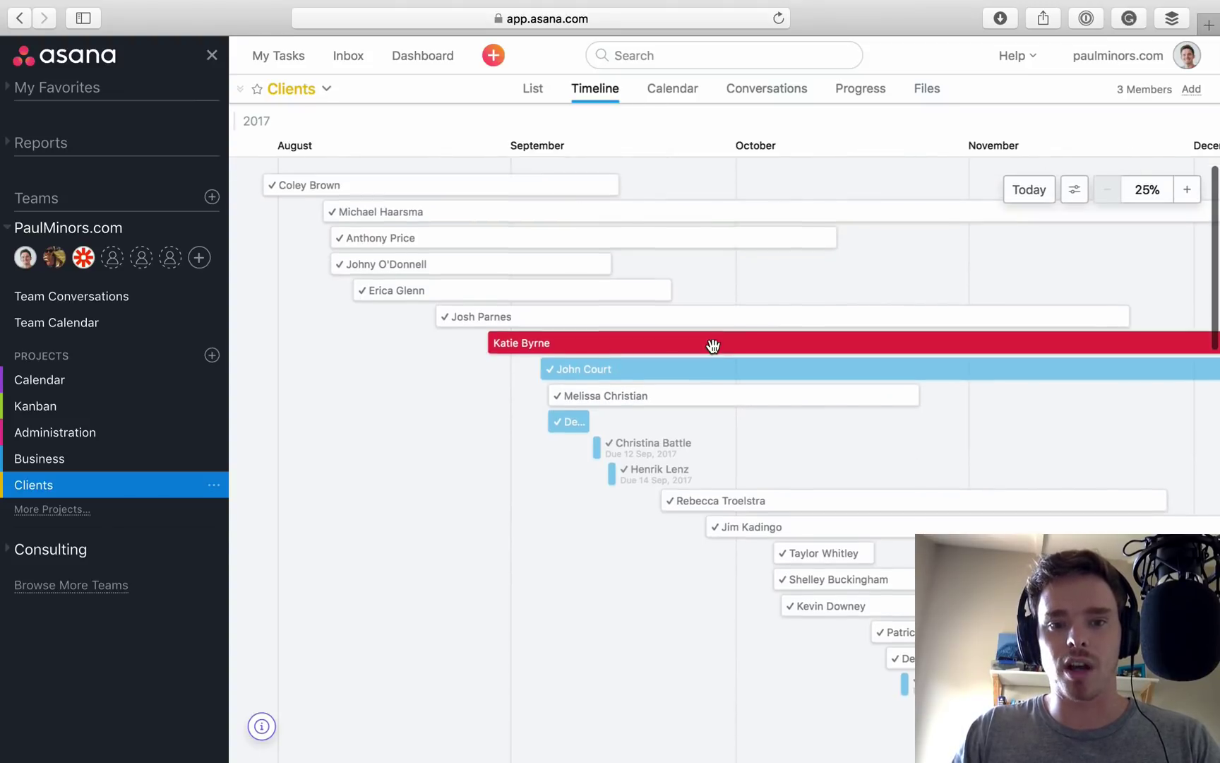
scroll(737, 339, left, 5)
scroll(737, 339, up, 6)
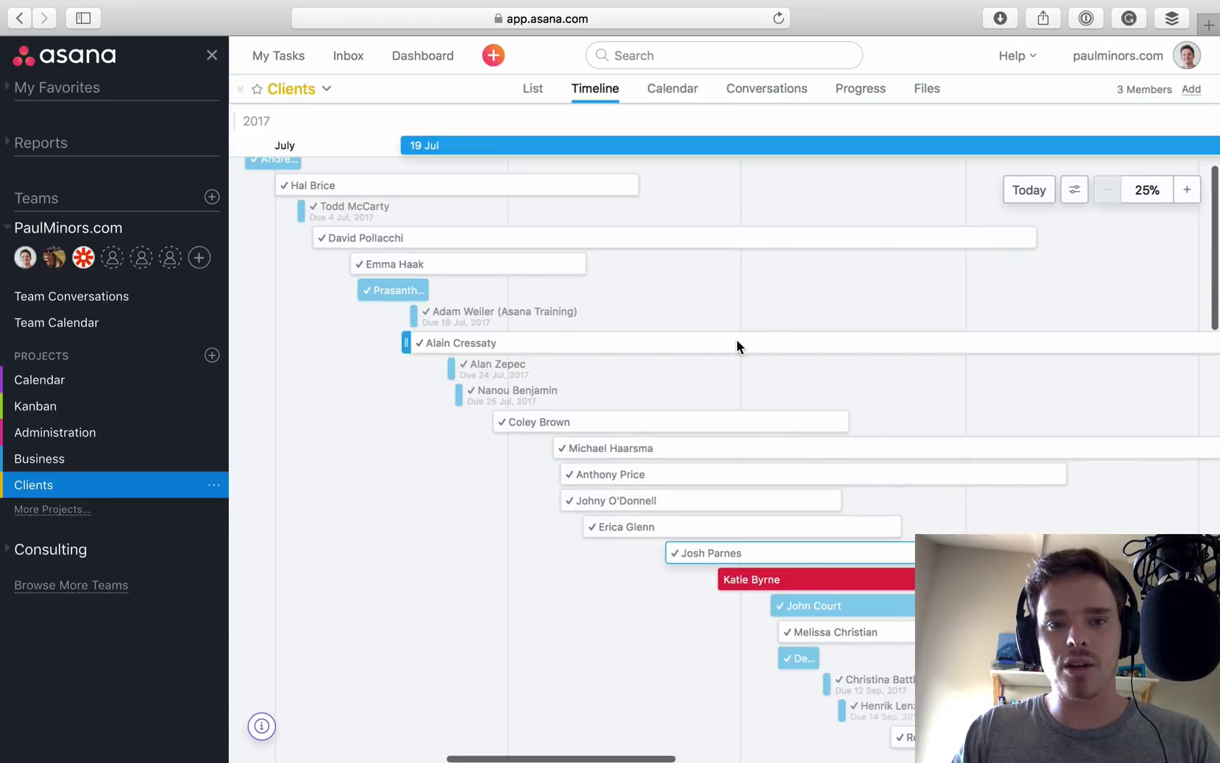
scroll(736, 346, left, 6)
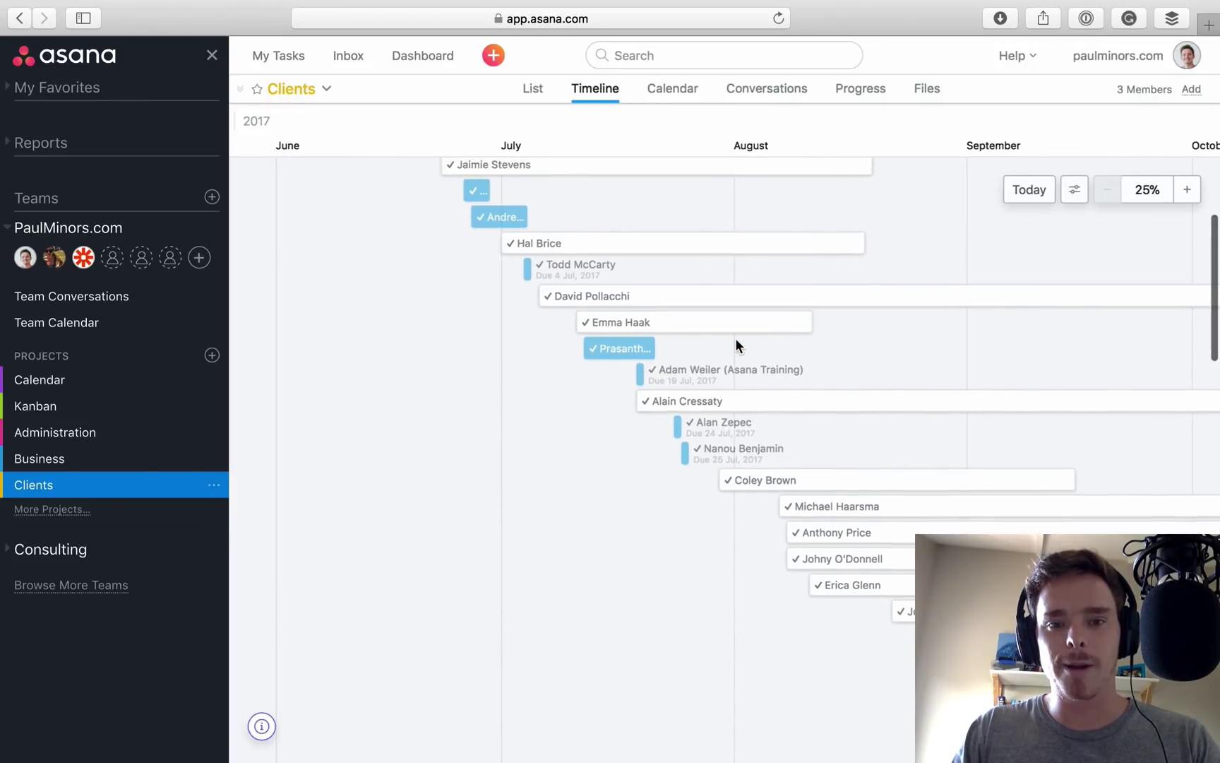
scroll(736, 345, up, 5)
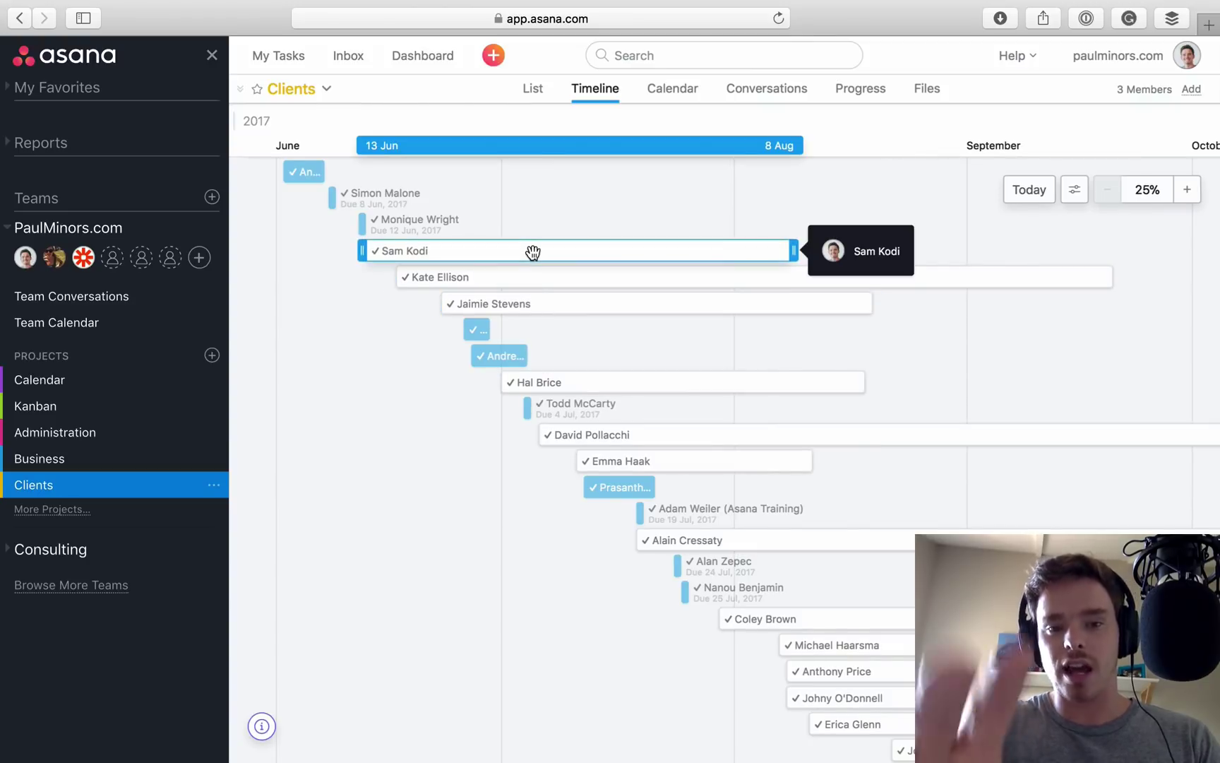
scroll(765, 432, right, 5)
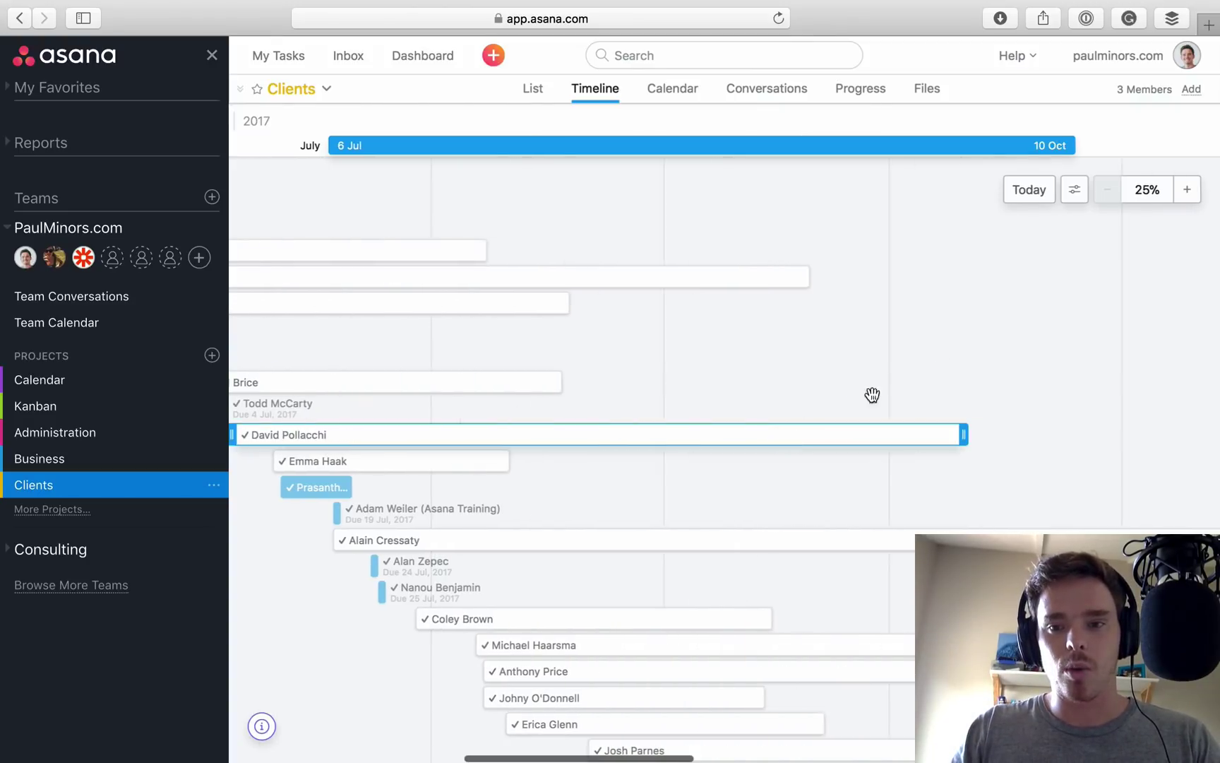
click(1029, 190)
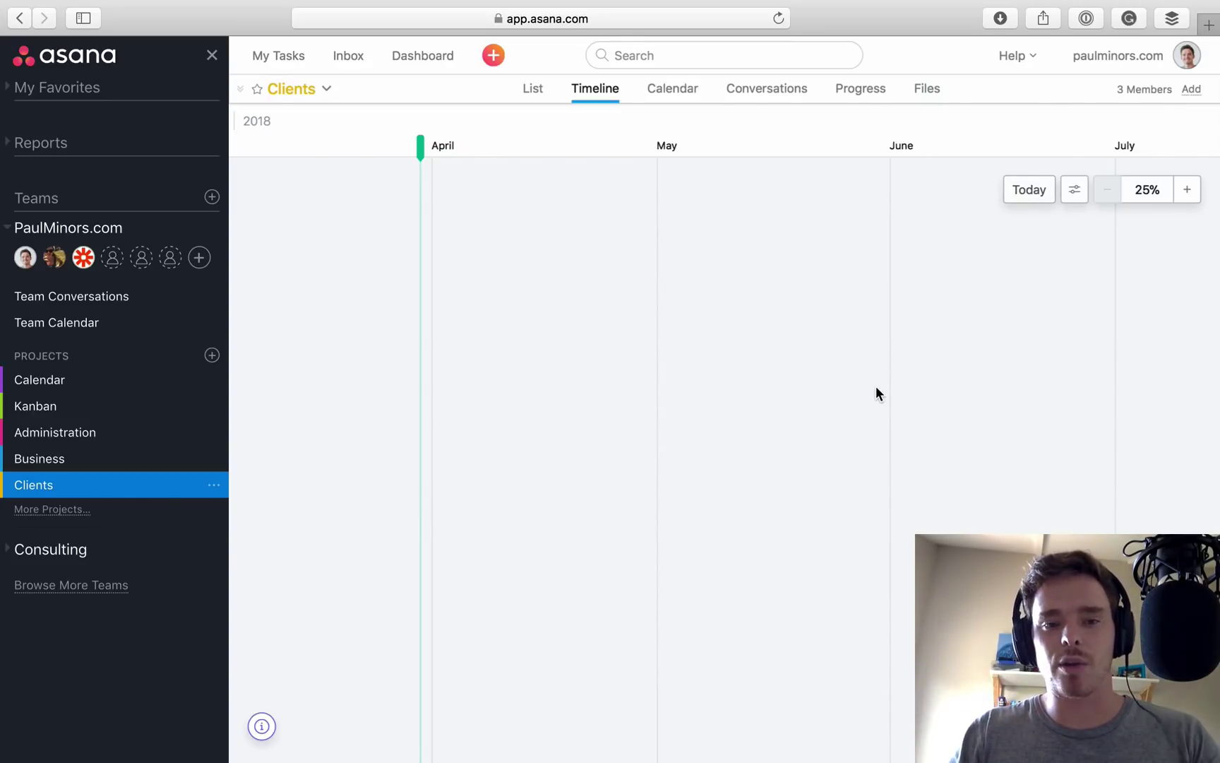
Step: Browse the colour-coded client task bars around the current date
scroll(552, 395, left, 4)
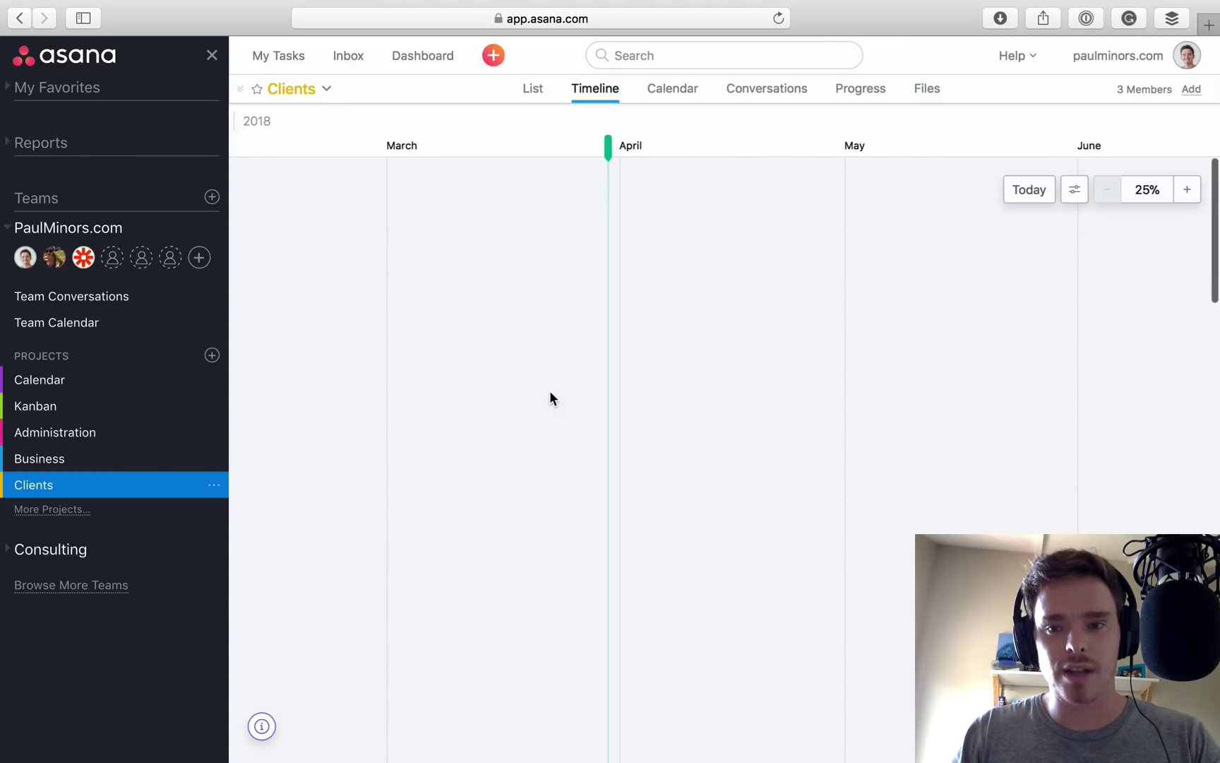
scroll(550, 399, left, 4)
scroll(547, 397, right, 4)
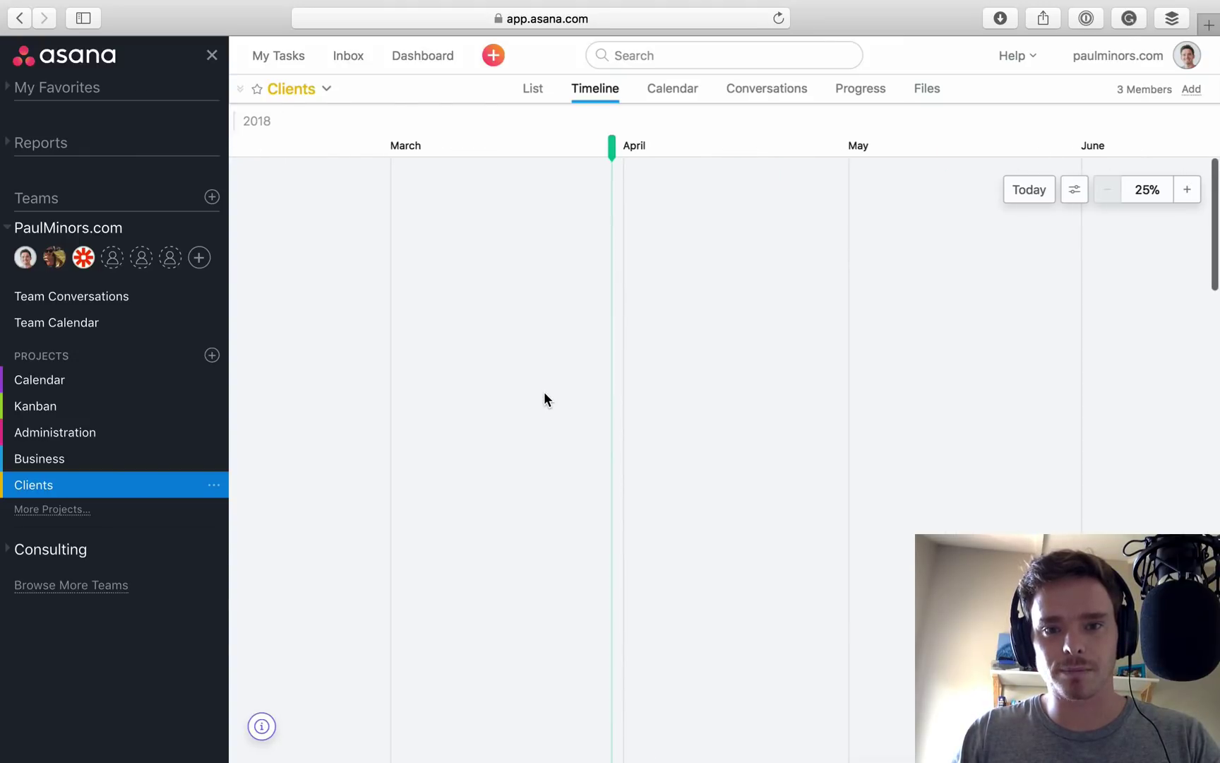
scroll(544, 392, left, 5)
scroll(544, 391, down, 4)
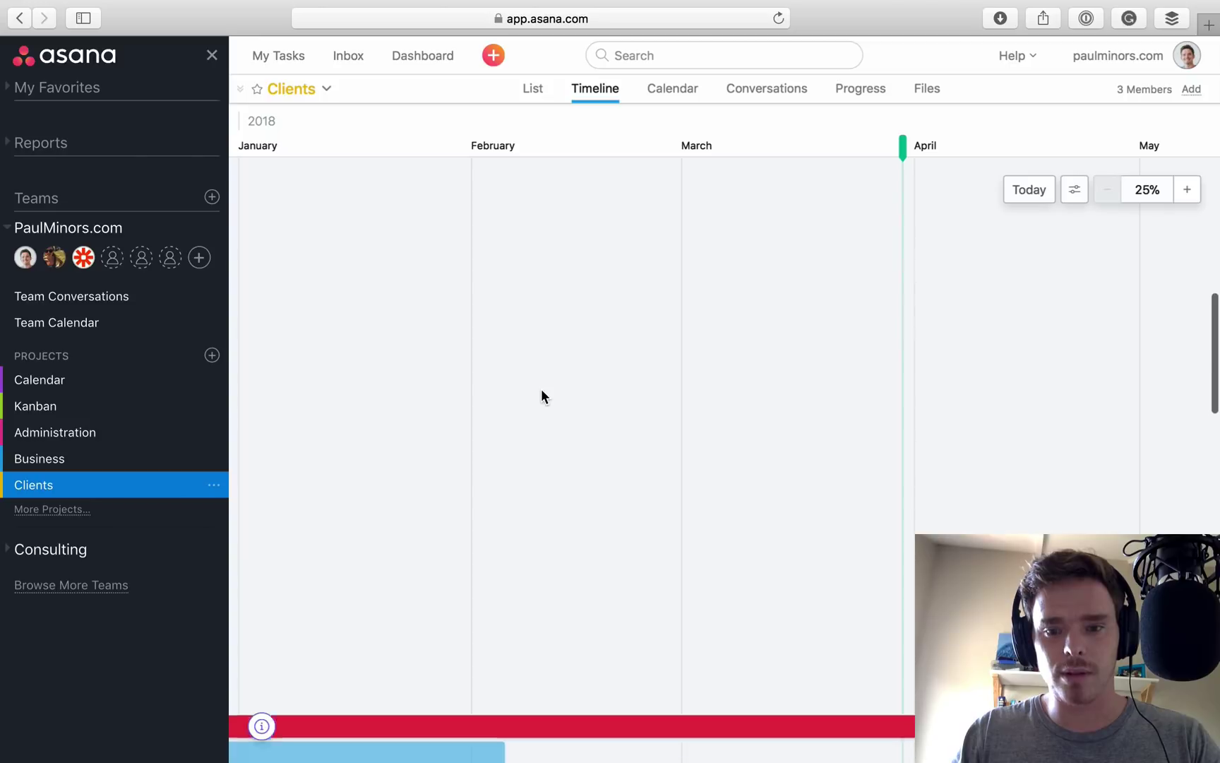
scroll(541, 390, down, 8)
scroll(536, 387, left, 6)
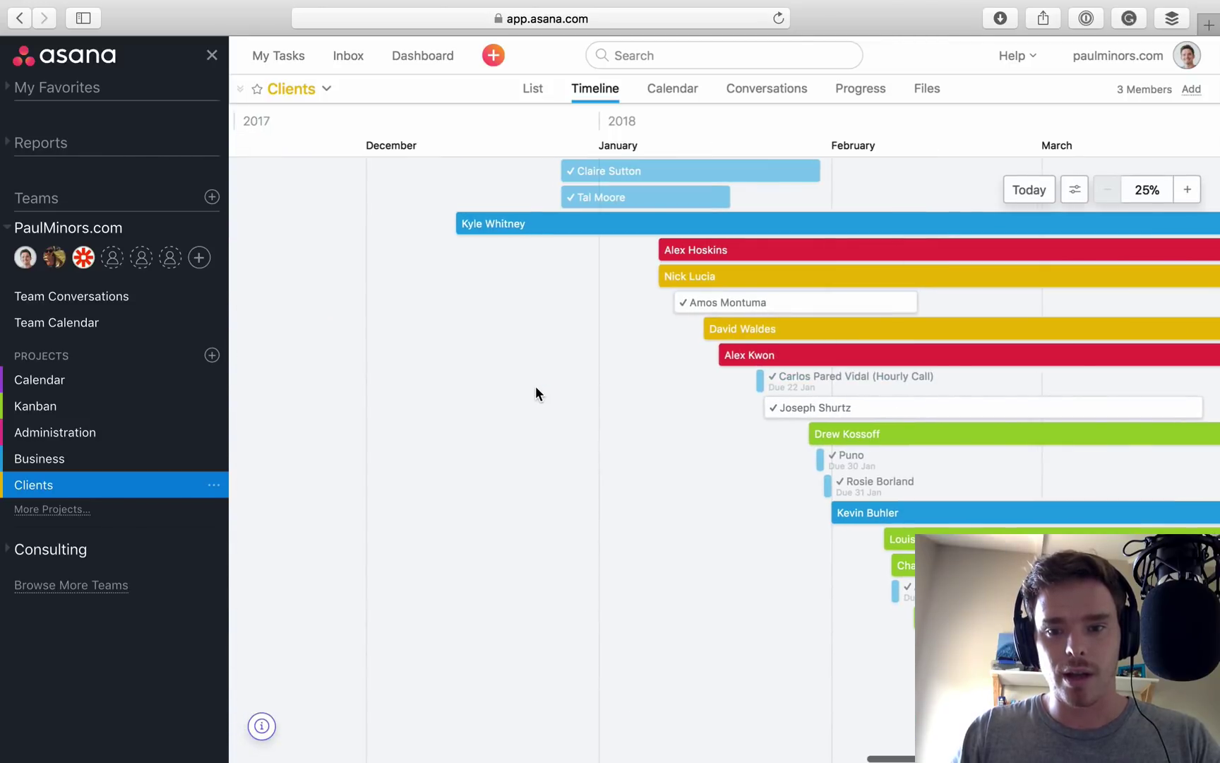
scroll(534, 392, right, 5)
scroll(533, 392, down, 3)
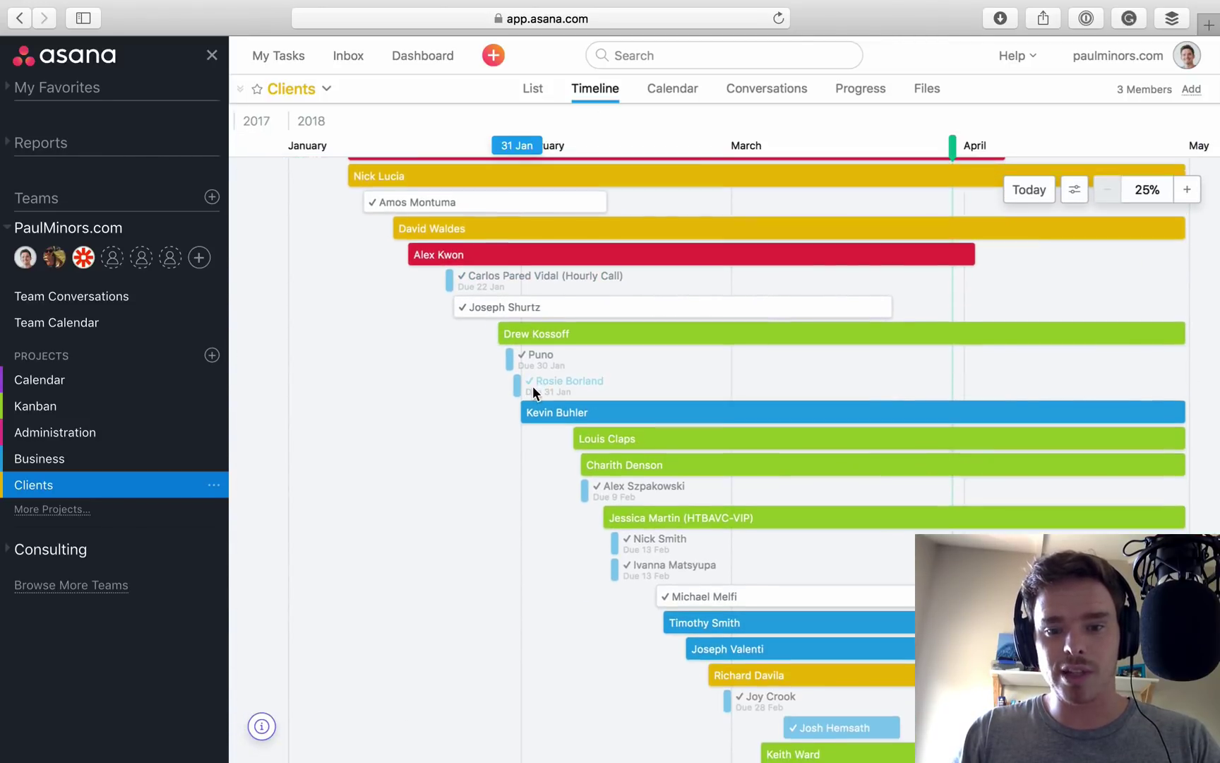
scroll(731, 406, down, 2)
scroll(722, 407, right, 4)
scroll(722, 406, down, 6)
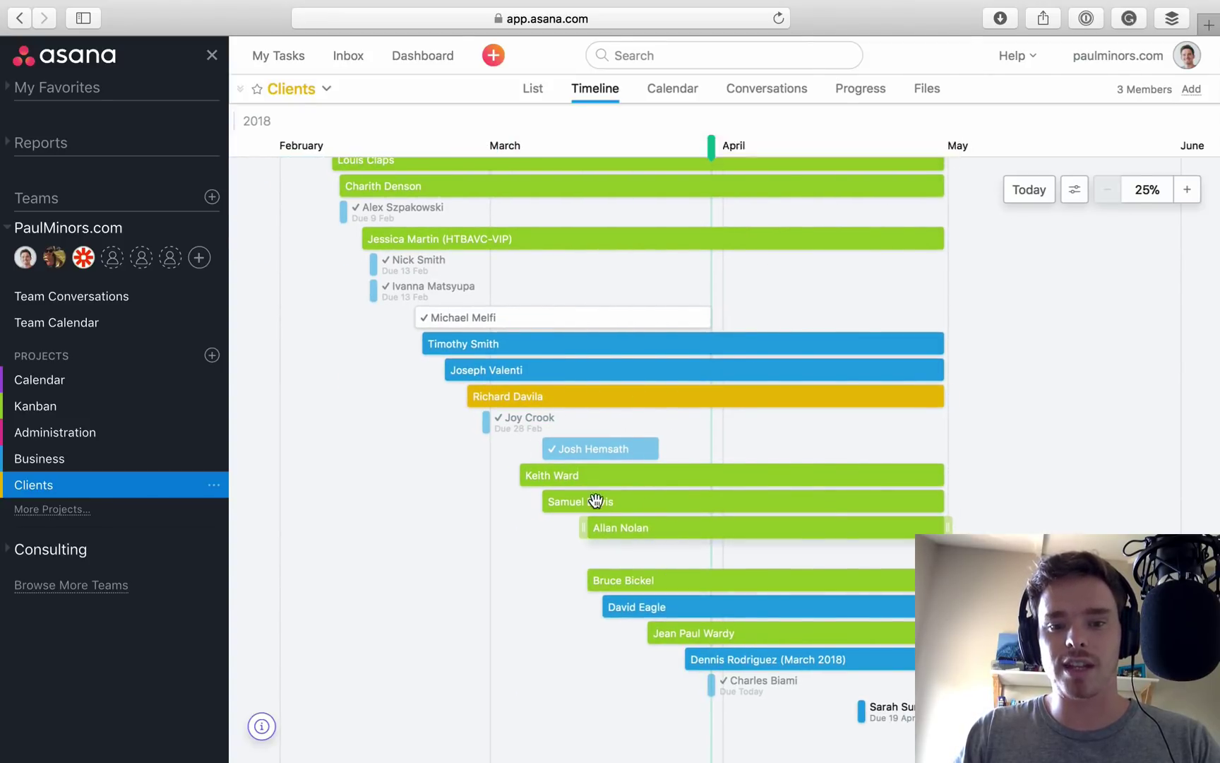
click(604, 449)
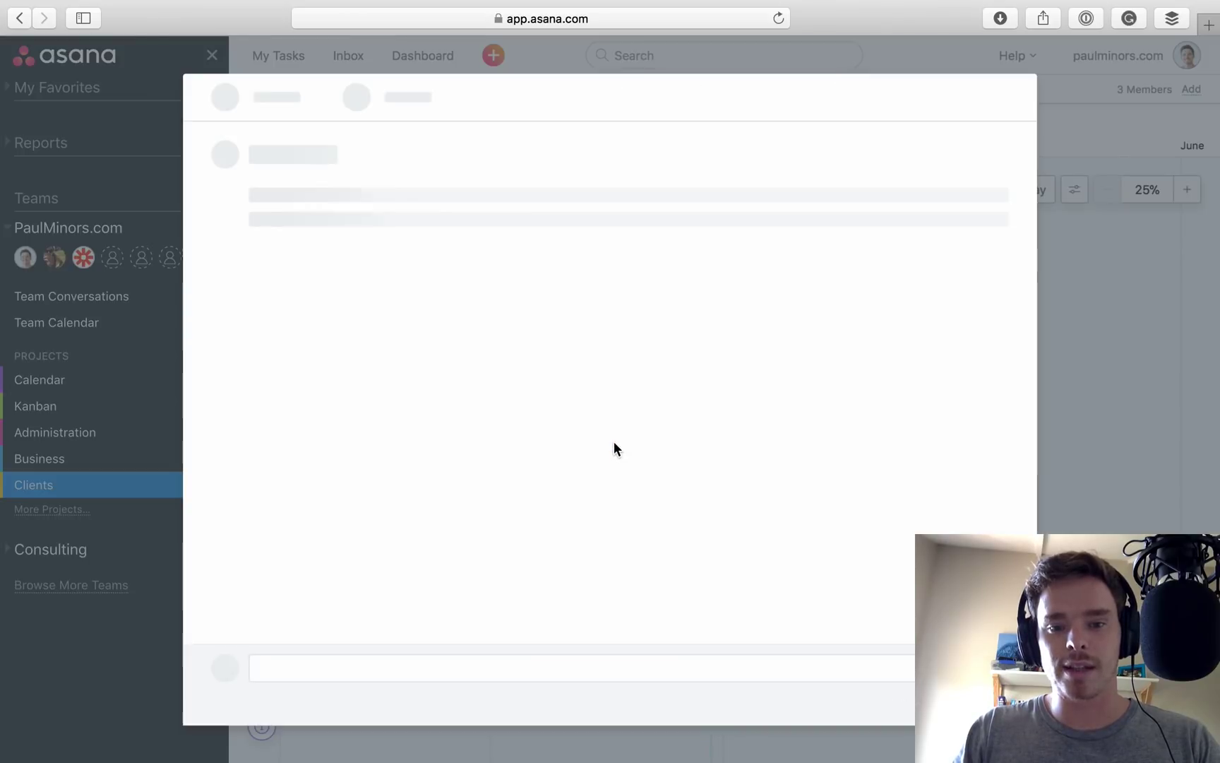
click(438, 326)
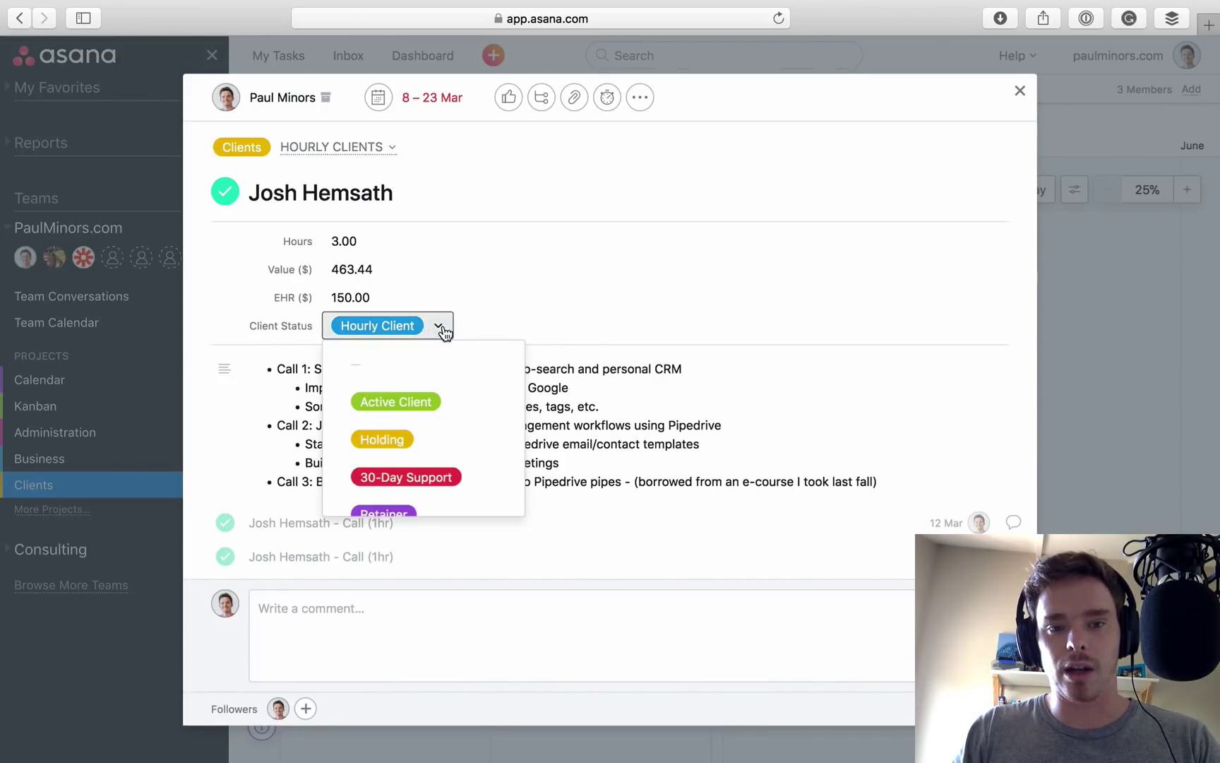
scroll(427, 470, down, 3)
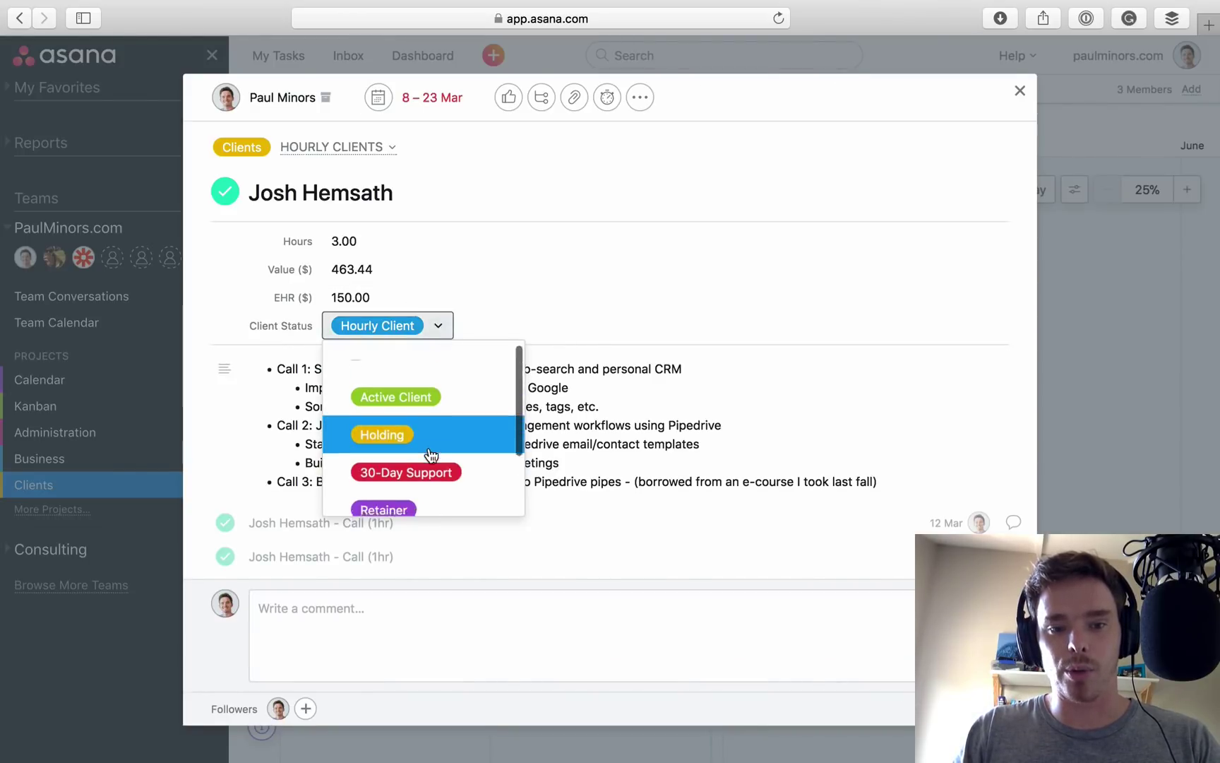
click(1061, 273)
click(1020, 90)
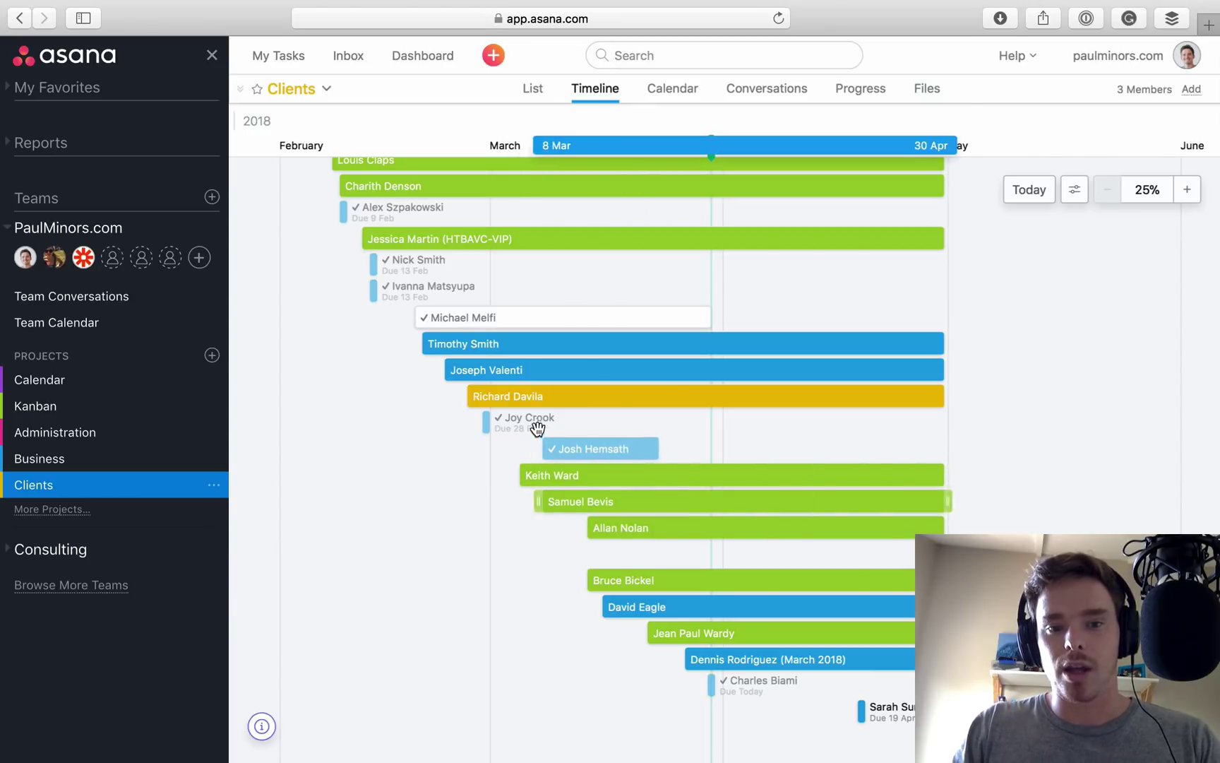
scroll(601, 409, up, 2)
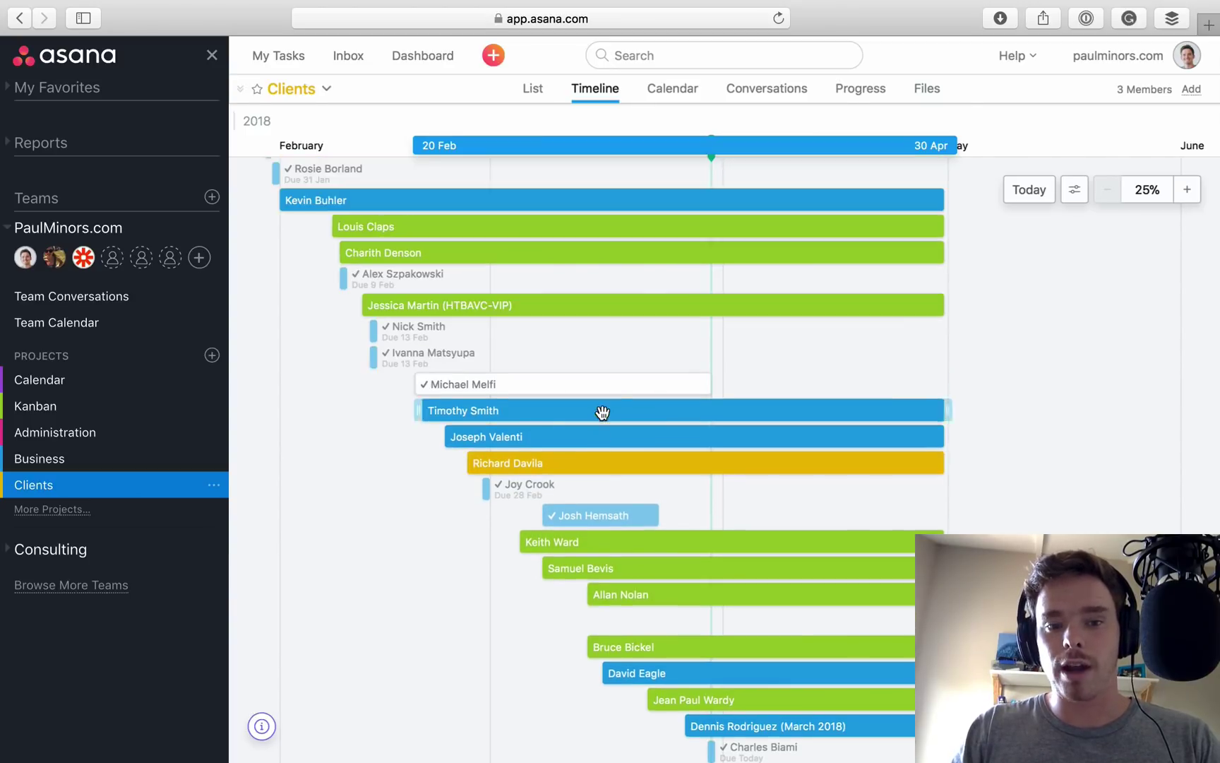
scroll(601, 412, up, 7)
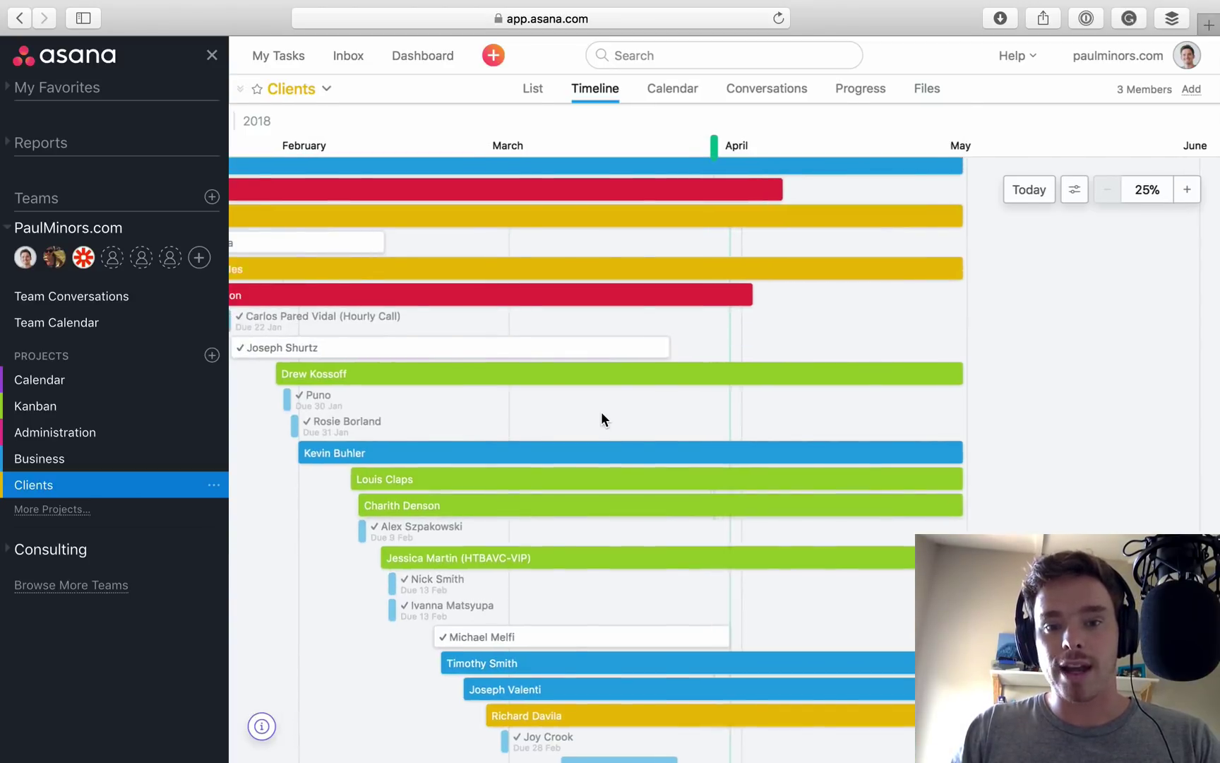
scroll(555, 299, left, 5)
scroll(554, 302, up, 2)
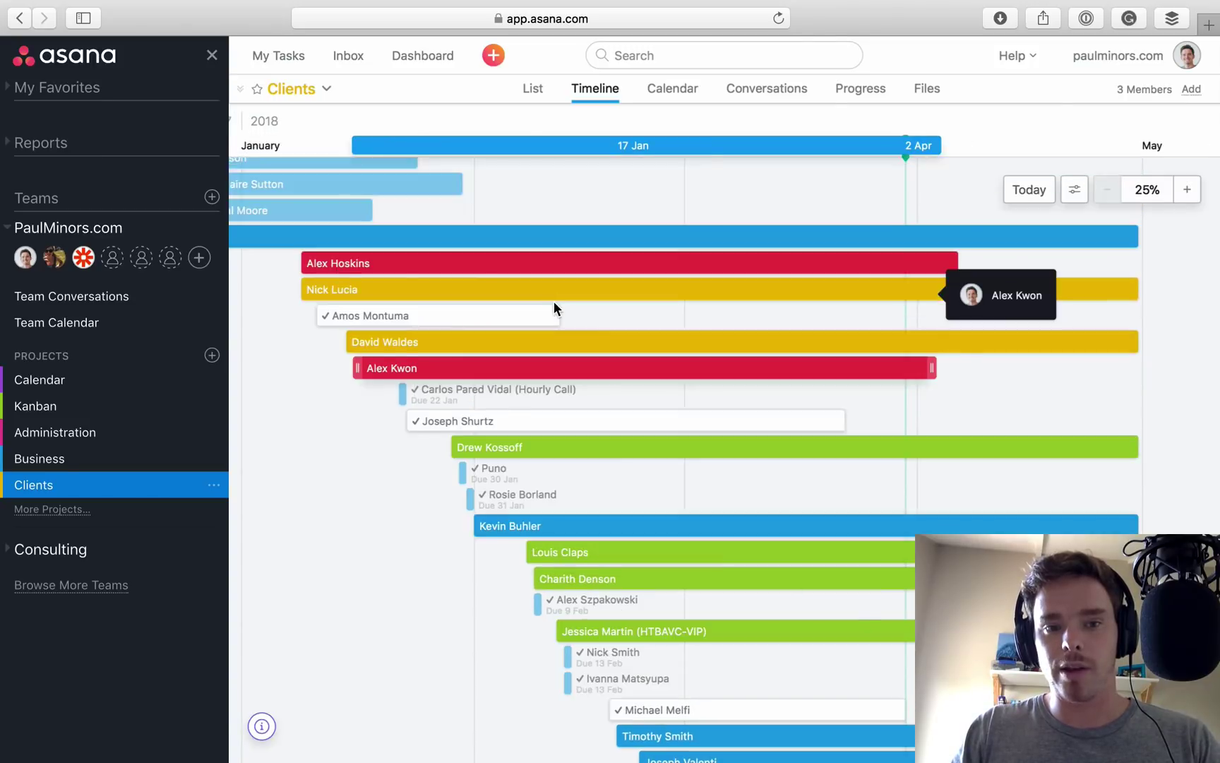
scroll(554, 302, up, 3)
scroll(720, 486, down, 7)
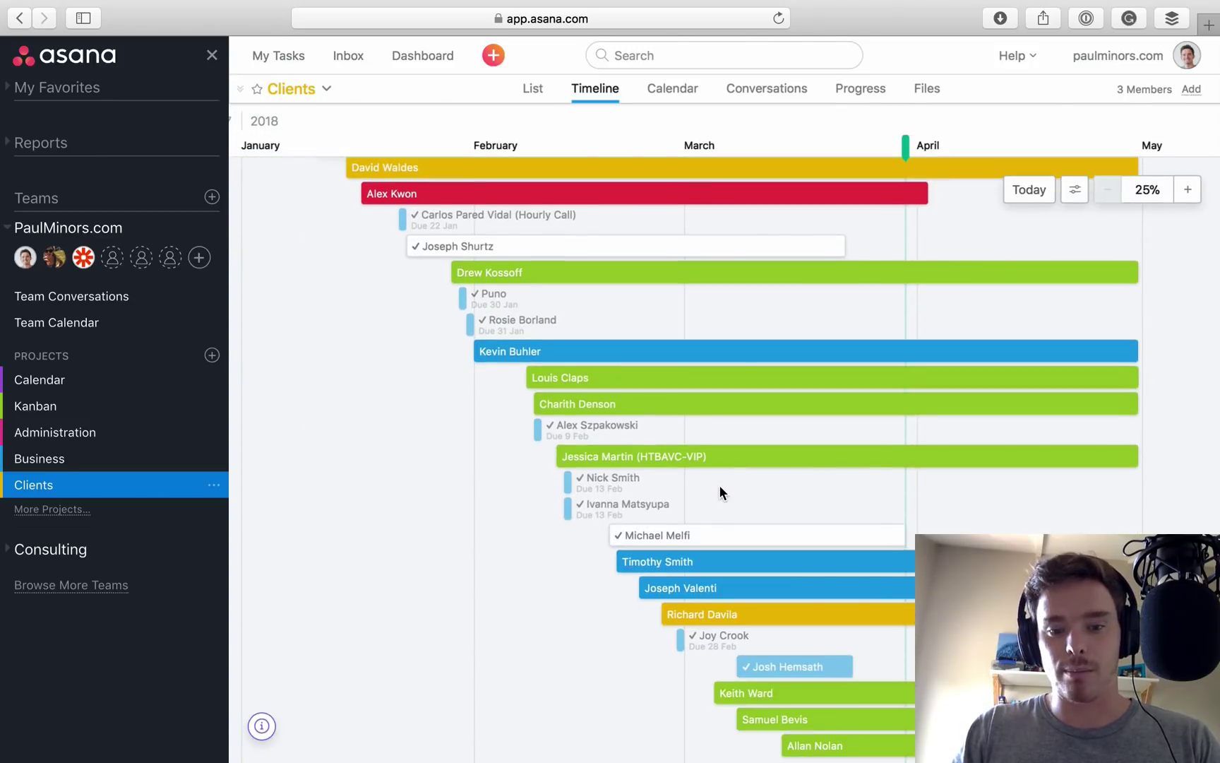
scroll(713, 485, down, 1)
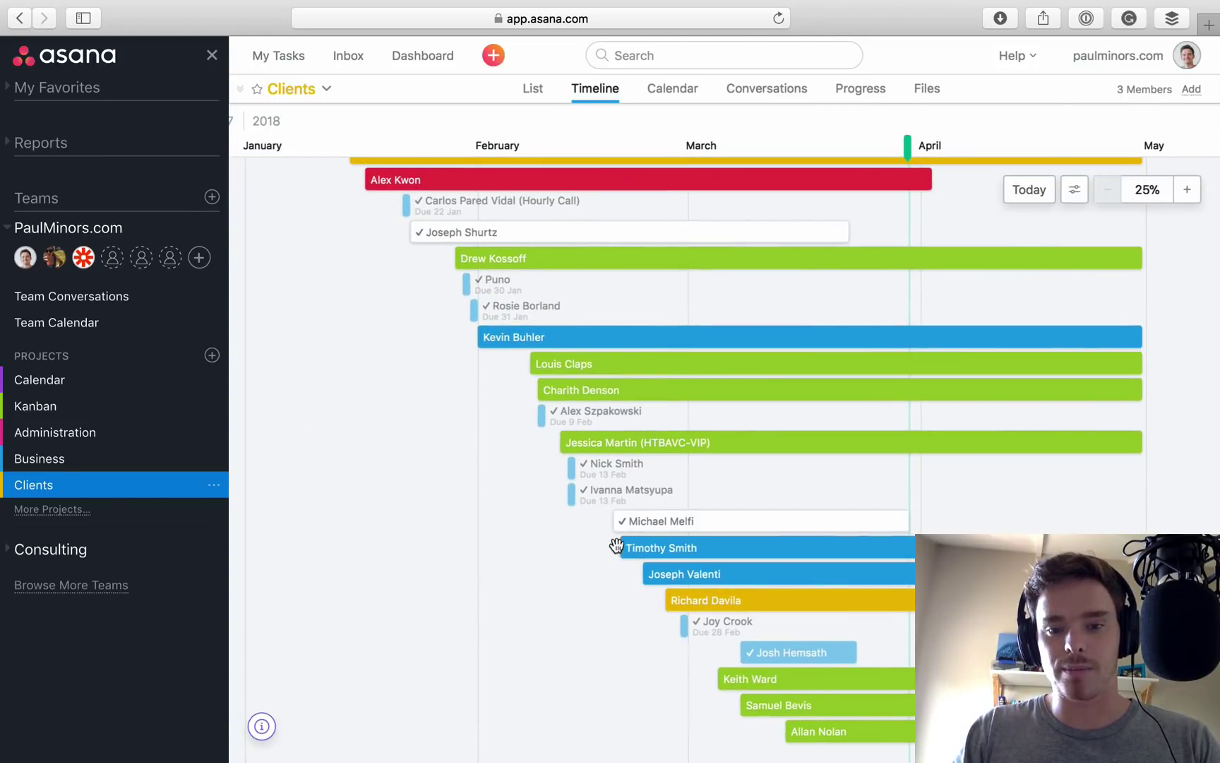
click(695, 519)
key(Escape)
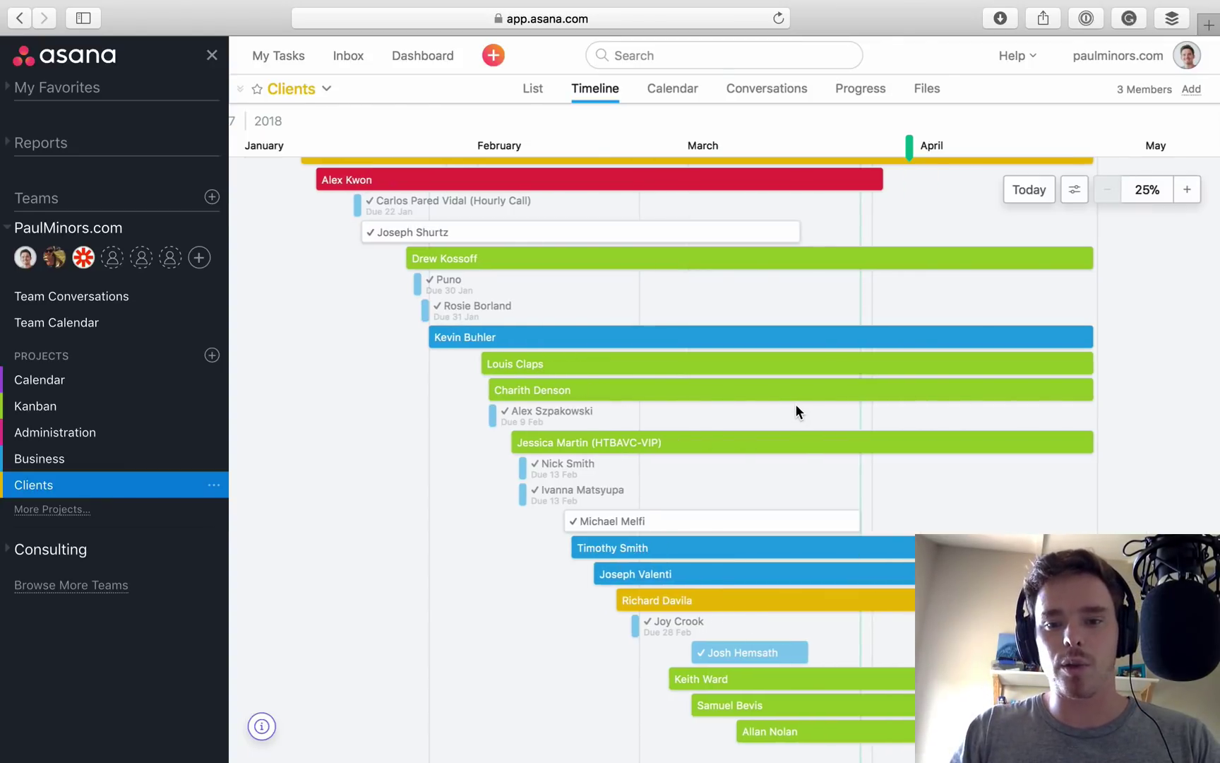
scroll(795, 409, right, 3)
scroll(771, 428, down, 3)
scroll(766, 424, down, 2)
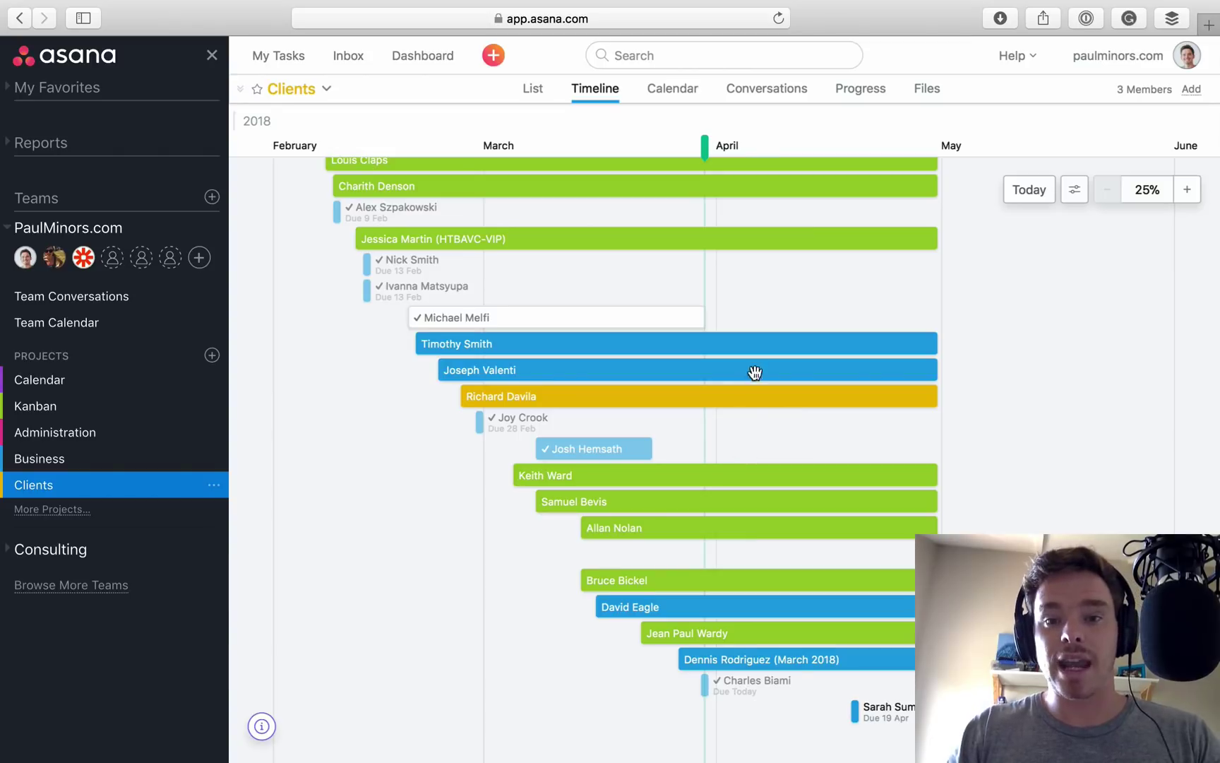
scroll(811, 198, up, 2)
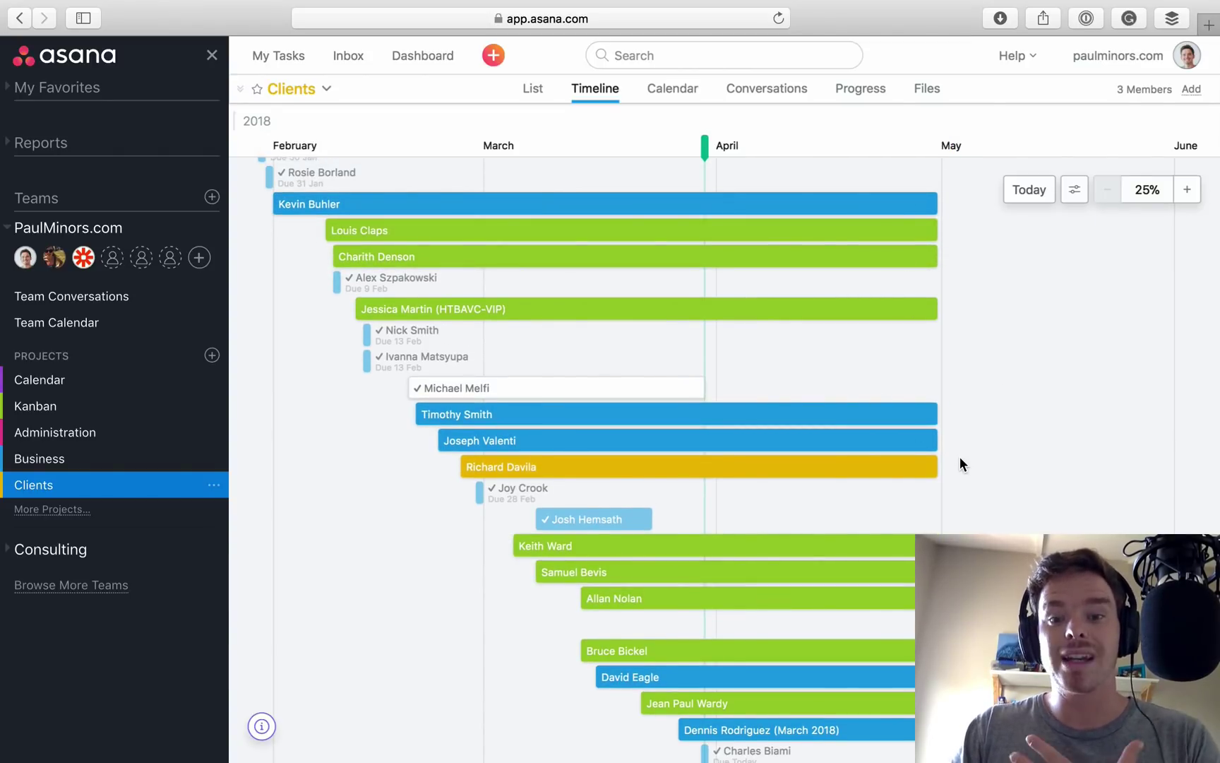
scroll(924, 459, down, 2)
scroll(924, 459, down, 1)
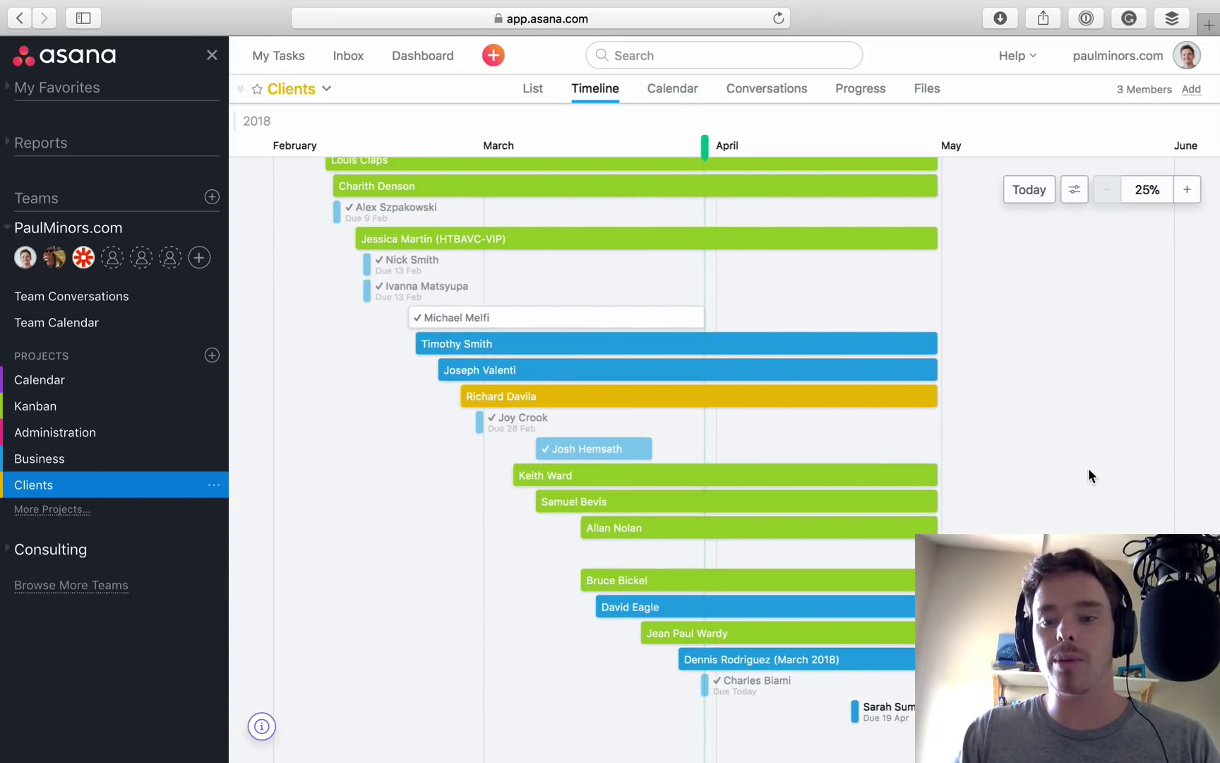
drag(961, 477, 929, 482)
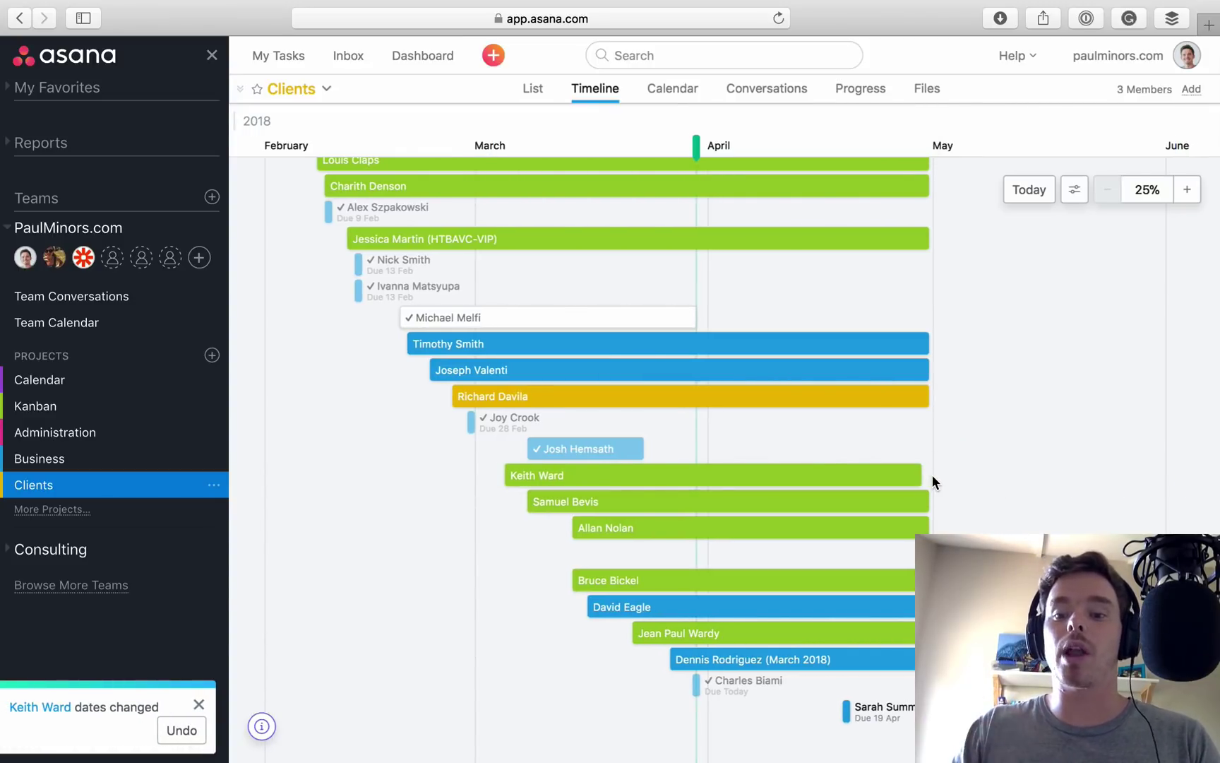
Step: Drag the client task's bar end so it runs from 19 Feb to today
drag(917, 474, 947, 480)
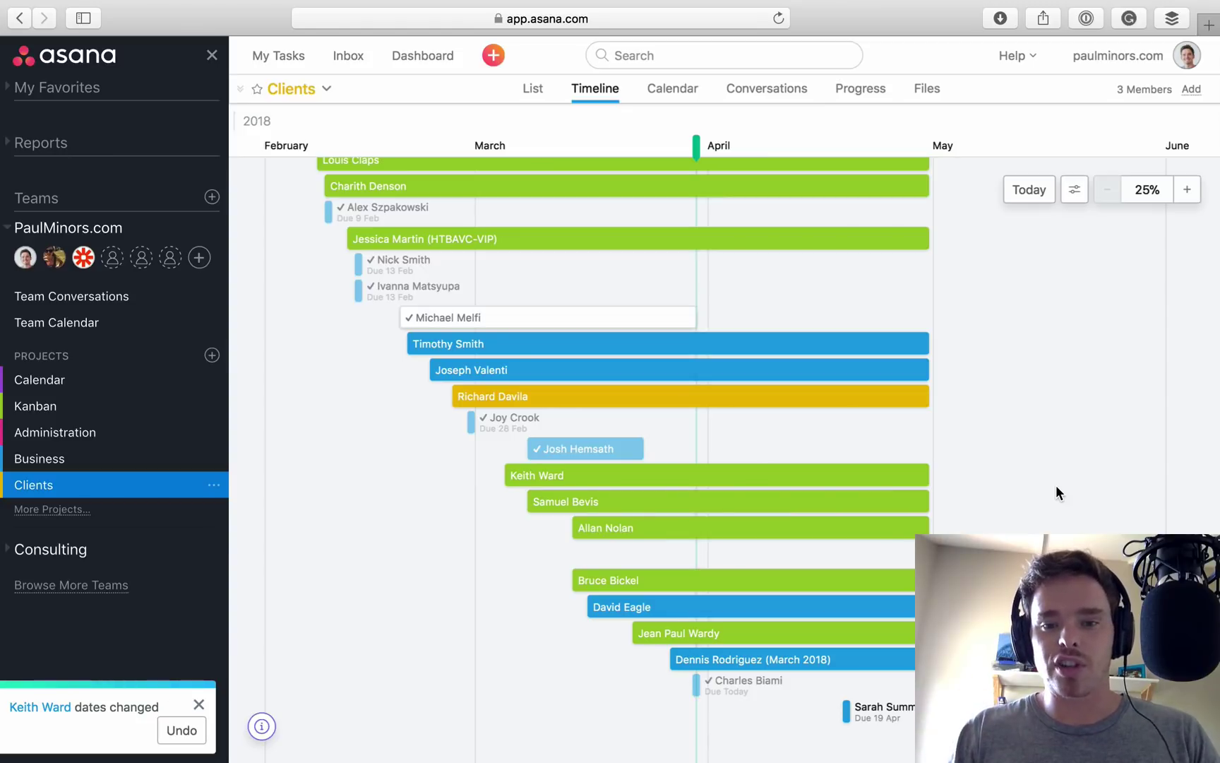
scroll(700, 521, up, 3)
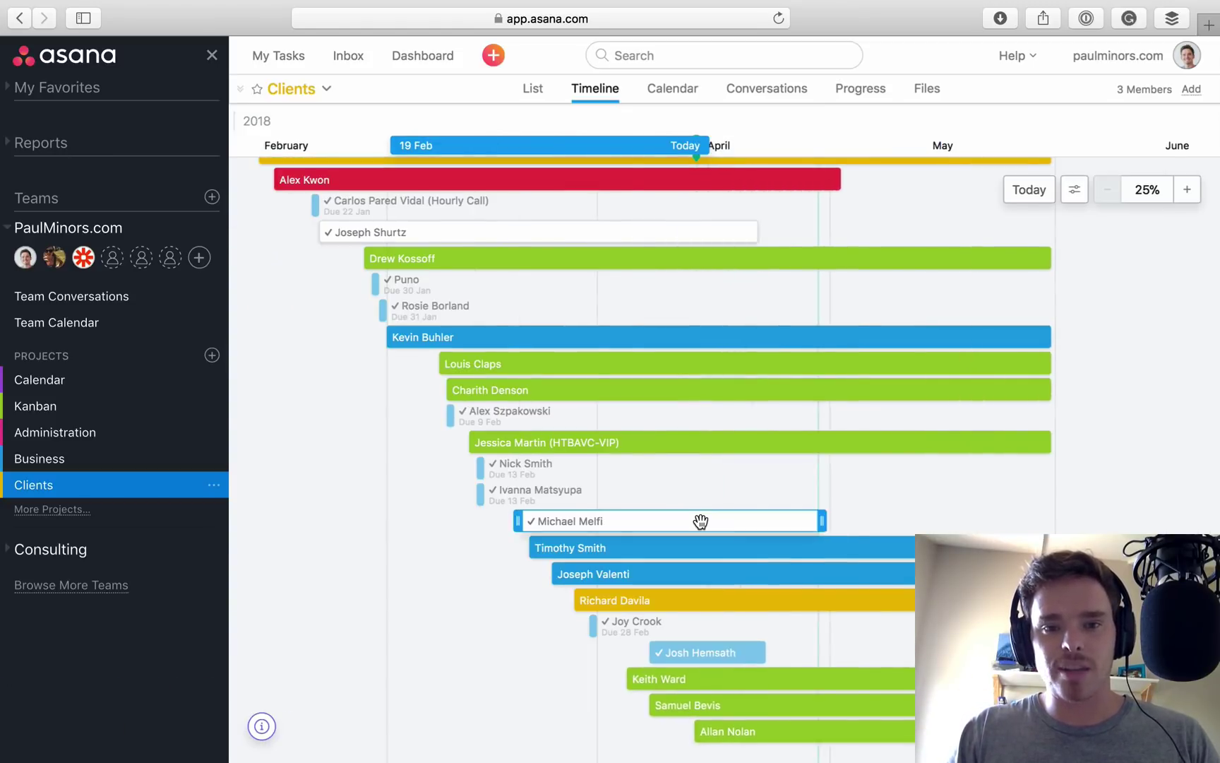
scroll(700, 521, left, 2)
scroll(698, 521, up, 4)
scroll(697, 521, up, 1)
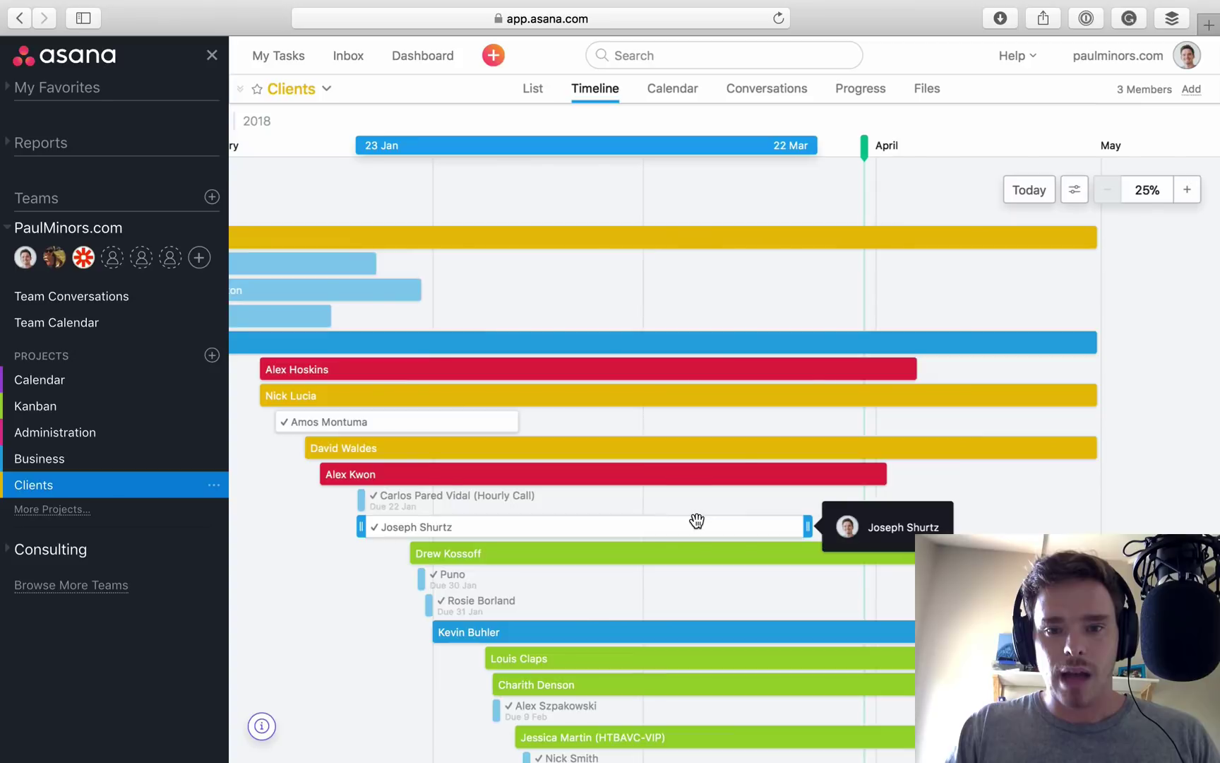
scroll(697, 518, left, 3)
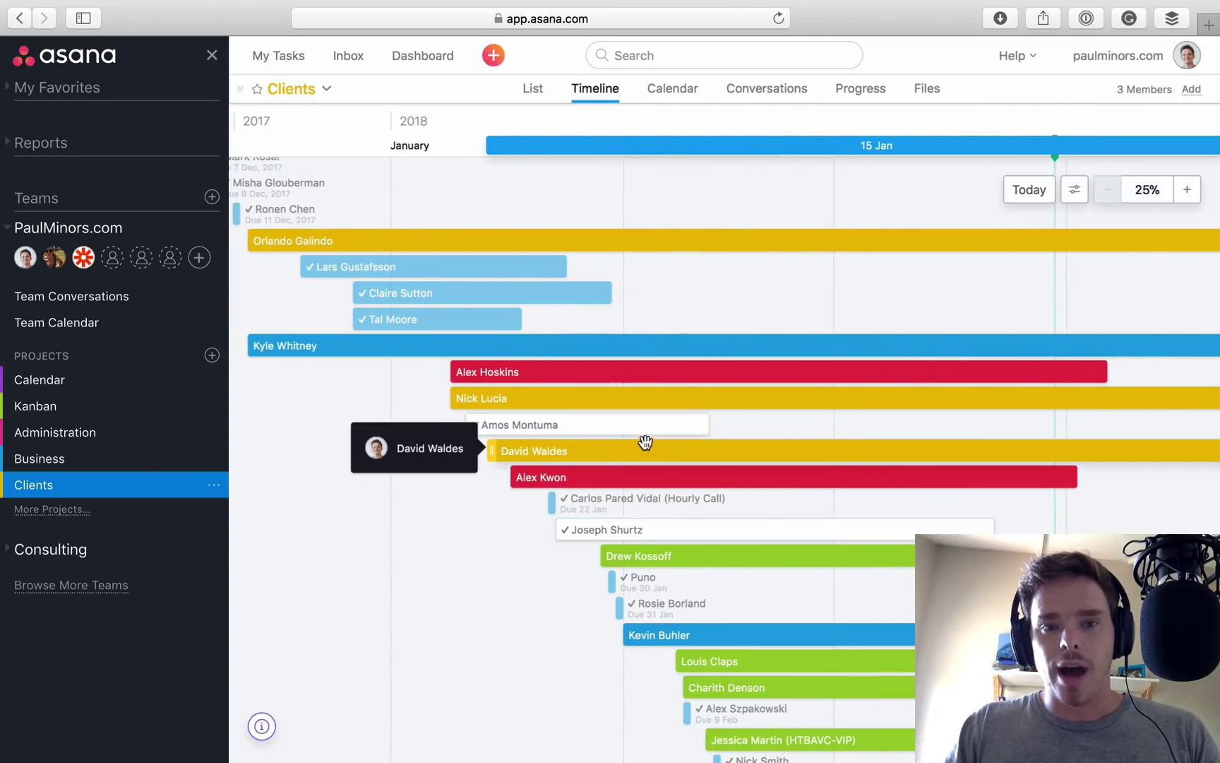
scroll(645, 441, up, 2)
scroll(661, 432, left, 1)
scroll(661, 432, left, 3)
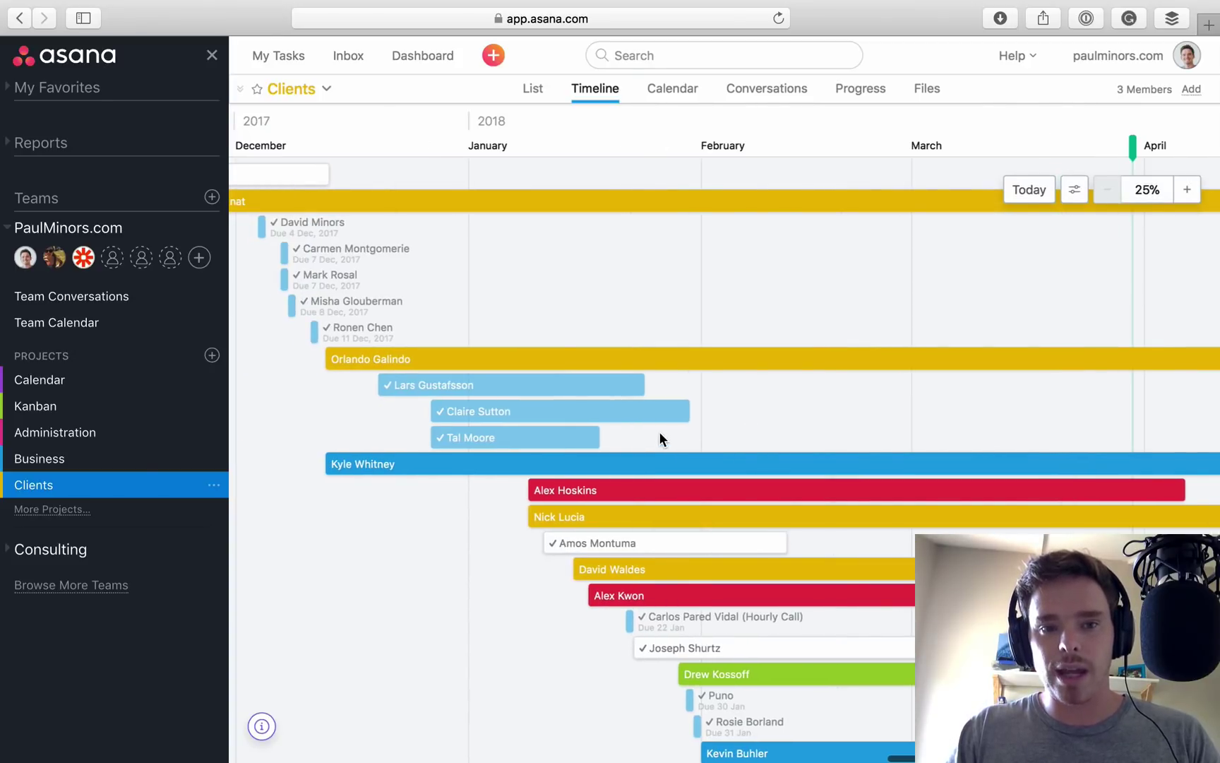
scroll(661, 439, right, 8)
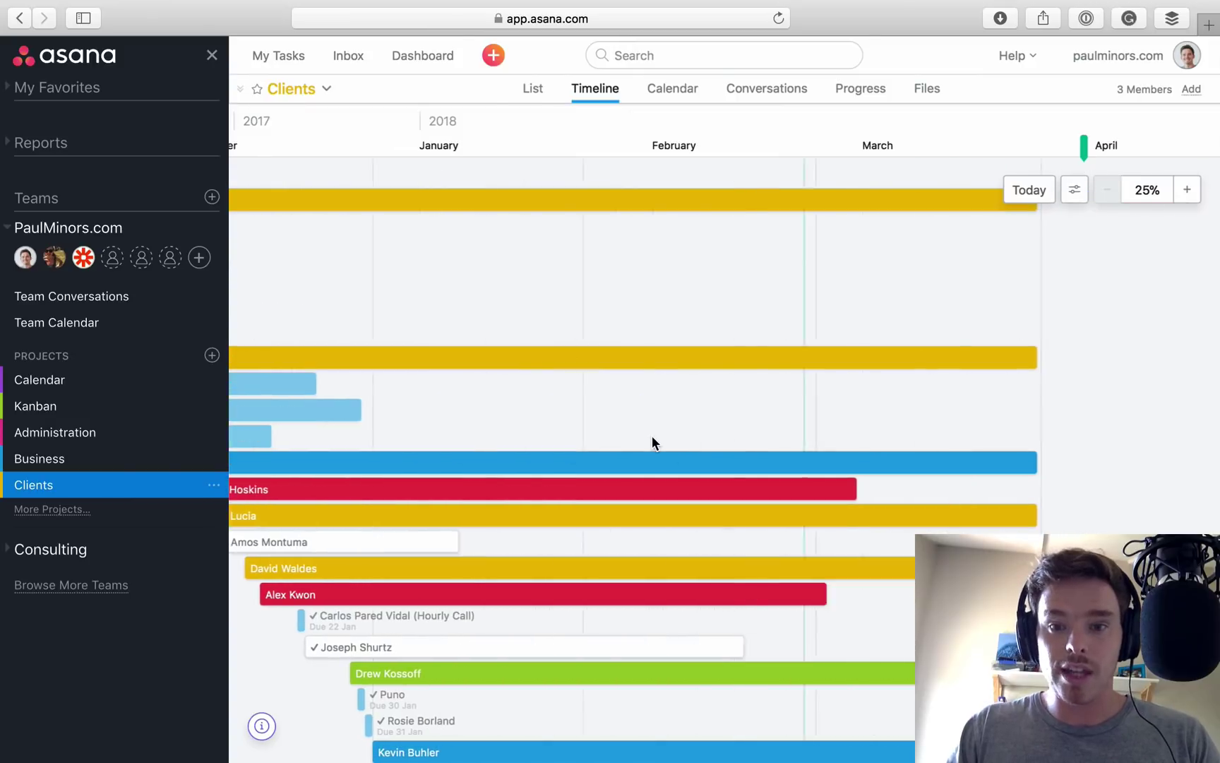
scroll(693, 430, down, 2)
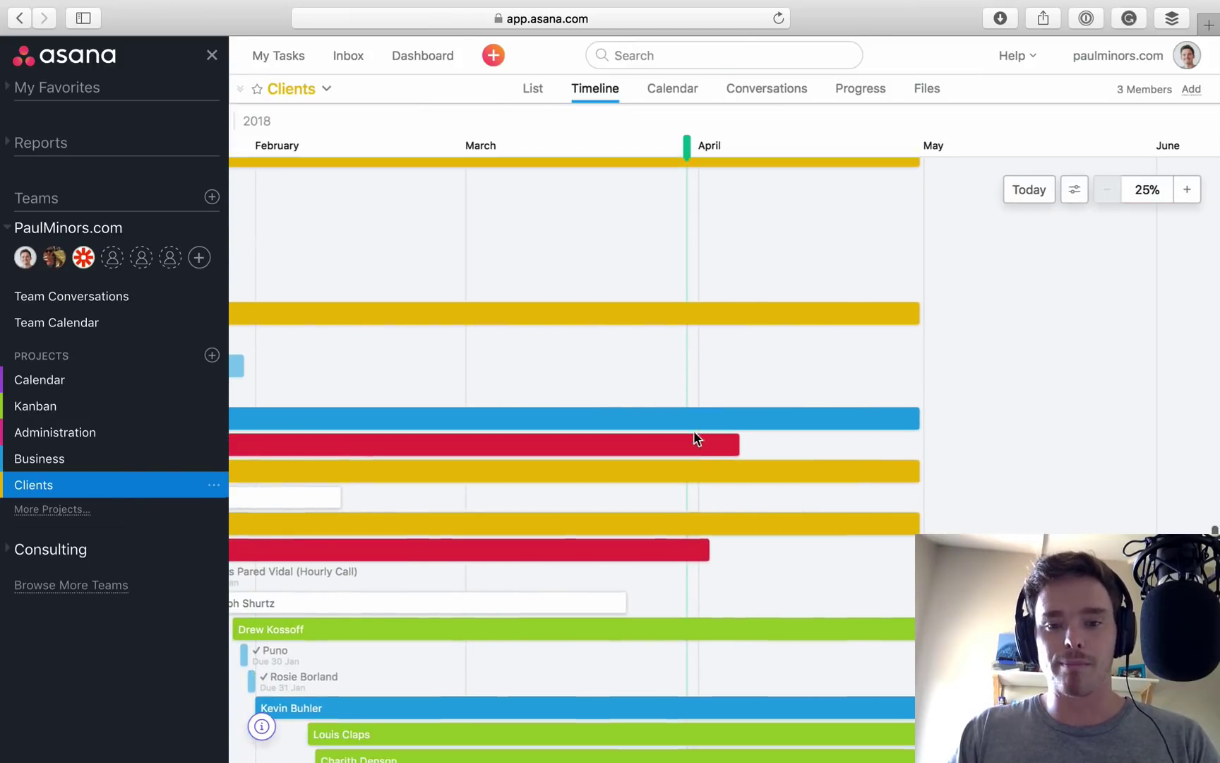
scroll(693, 430, up, 3)
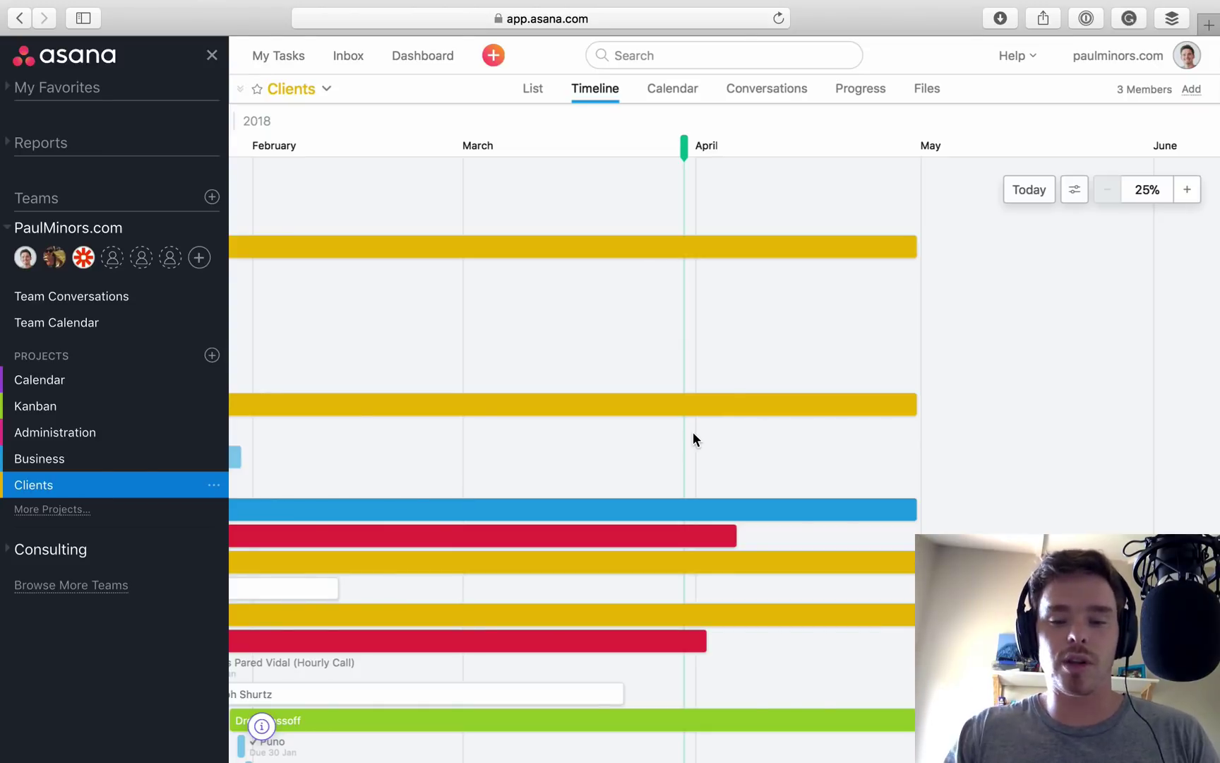
scroll(693, 430, down, 5)
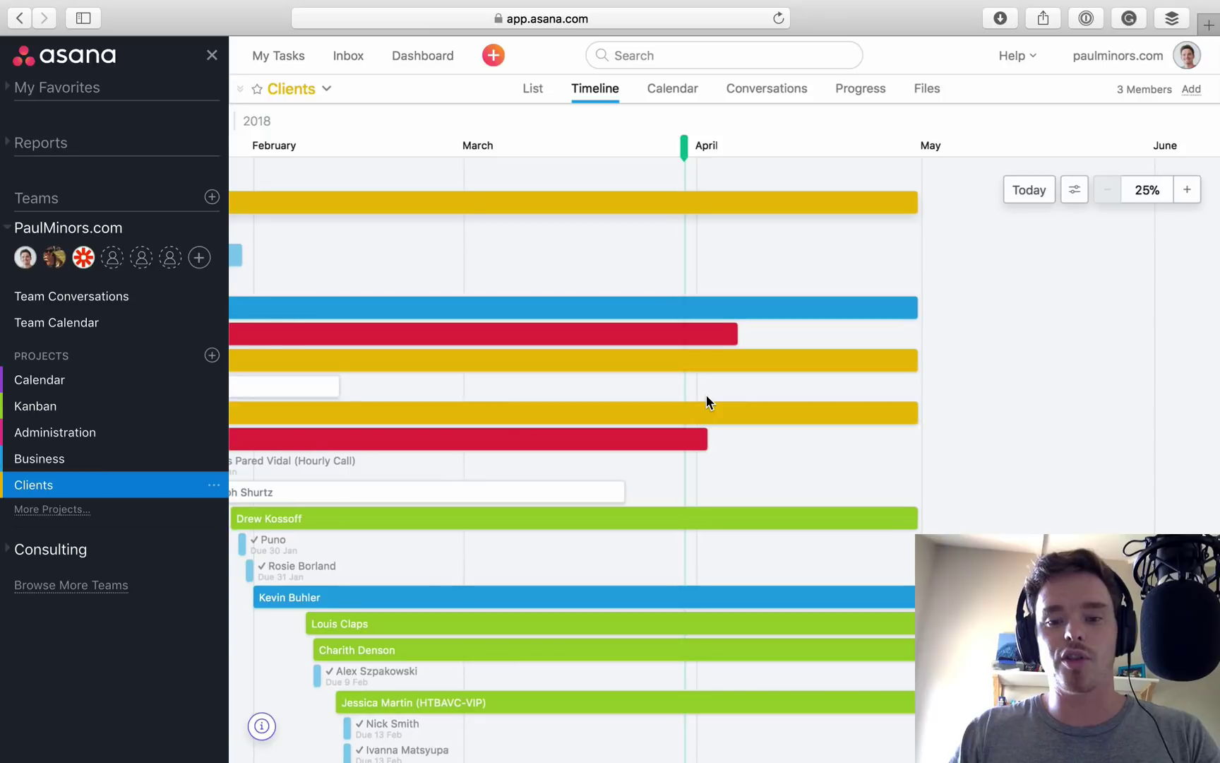
scroll(706, 395, left, 4)
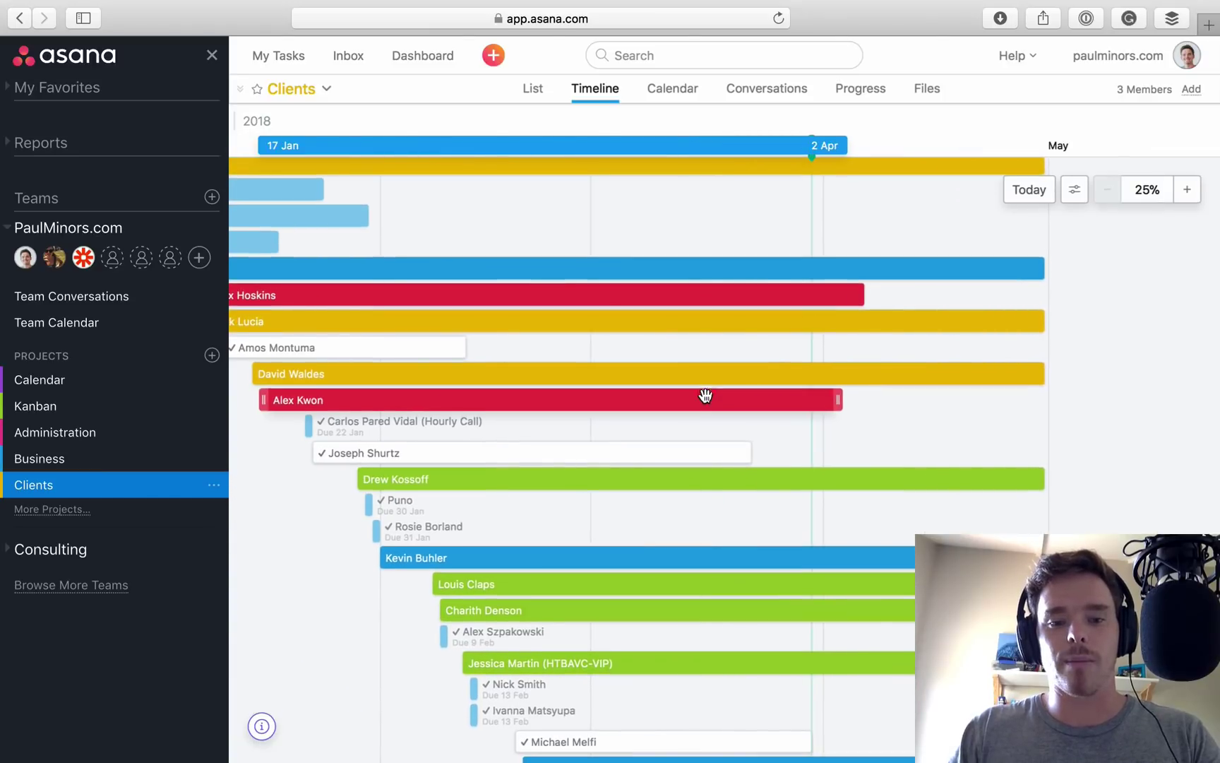
scroll(706, 397, down, 4)
scroll(706, 399, down, 1)
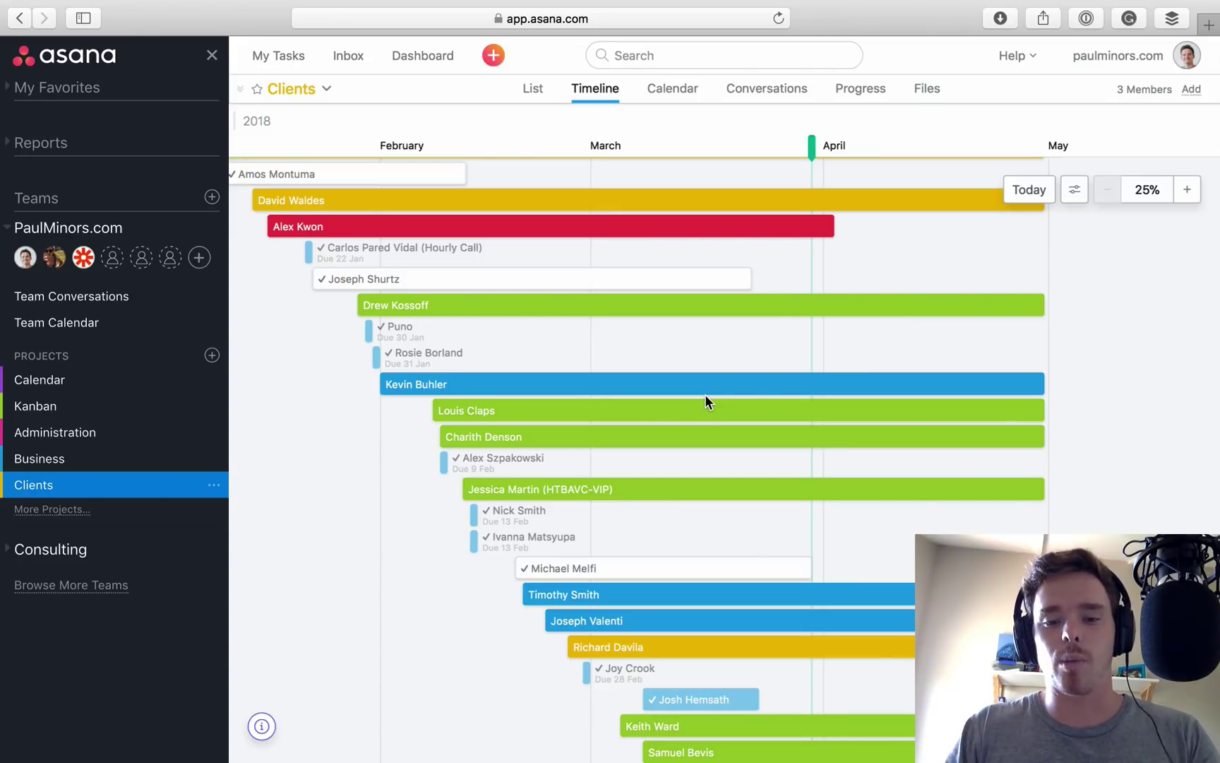
scroll(760, 398, down, 5)
scroll(757, 400, down, 2)
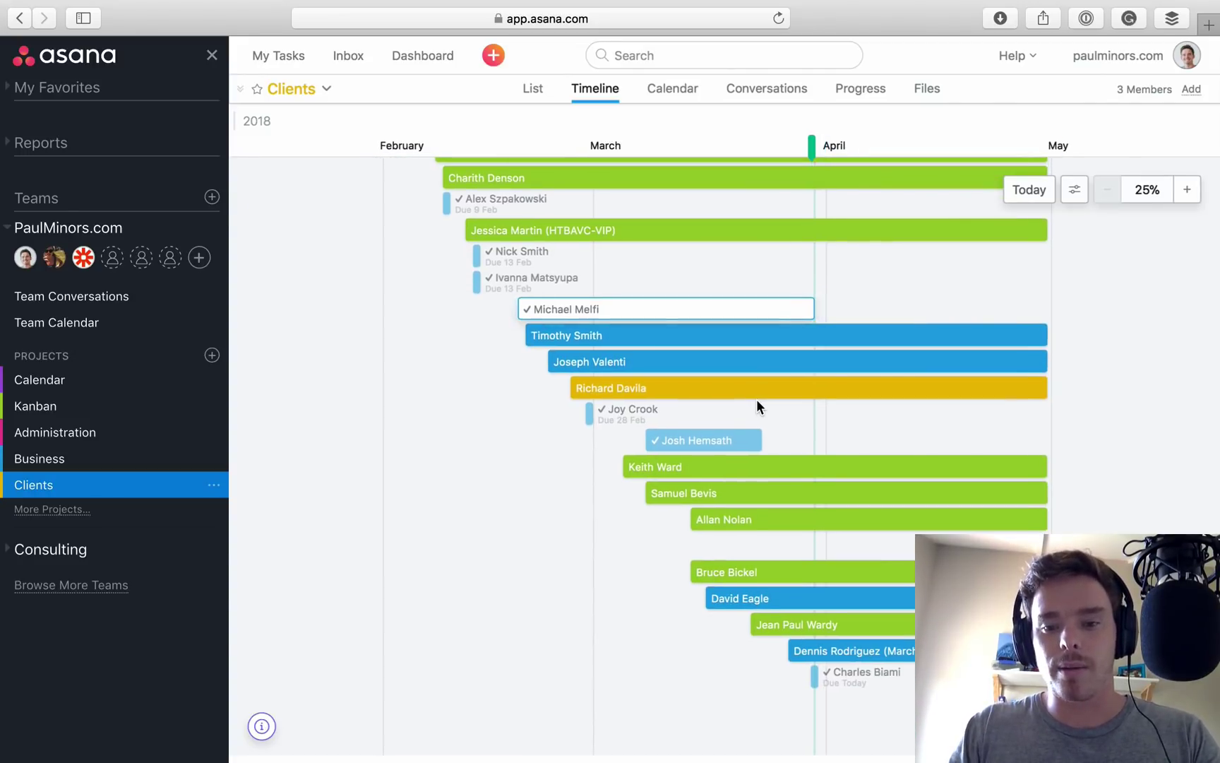
scroll(757, 399, right, 4)
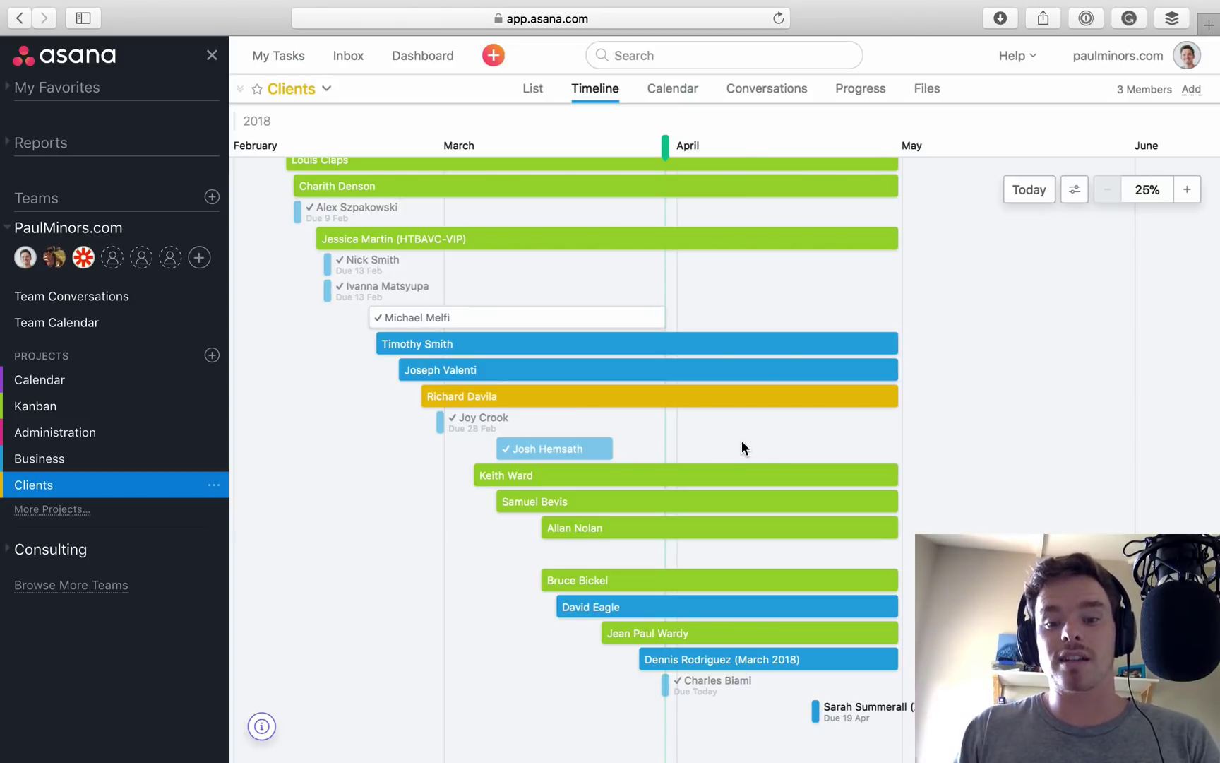
mouse_move(565, 475)
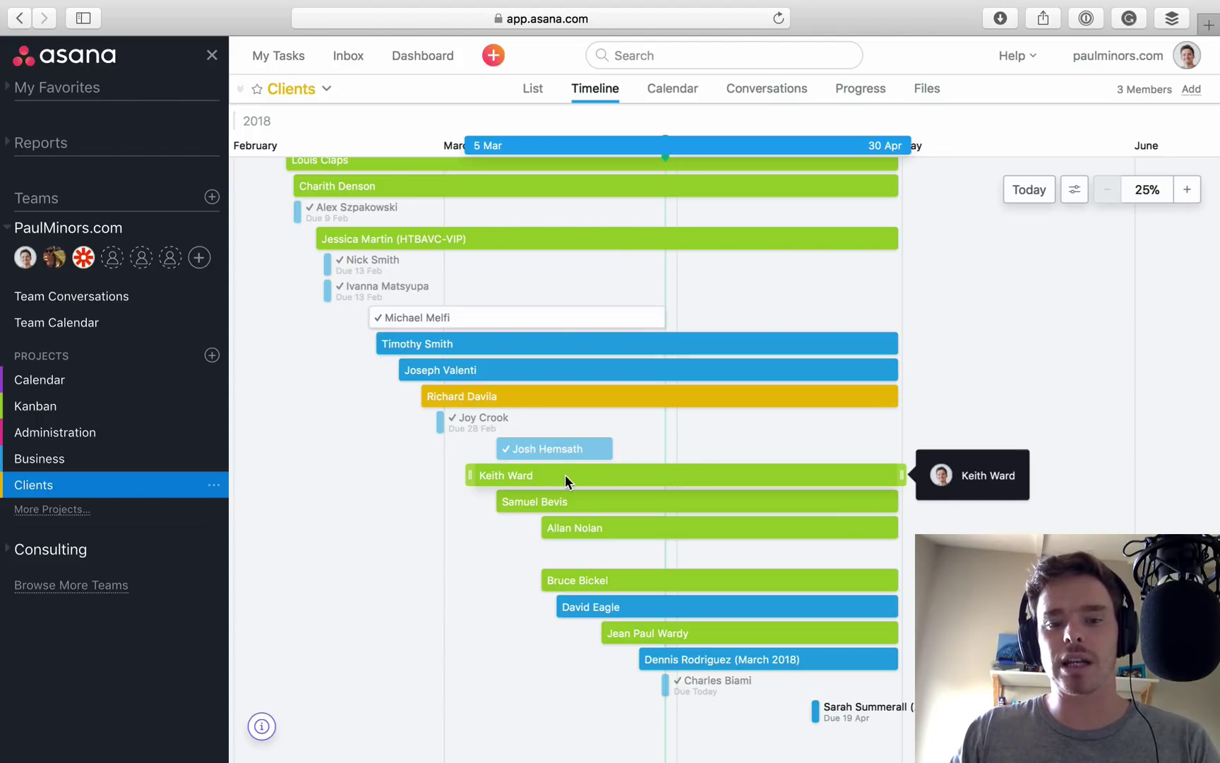
click(566, 480)
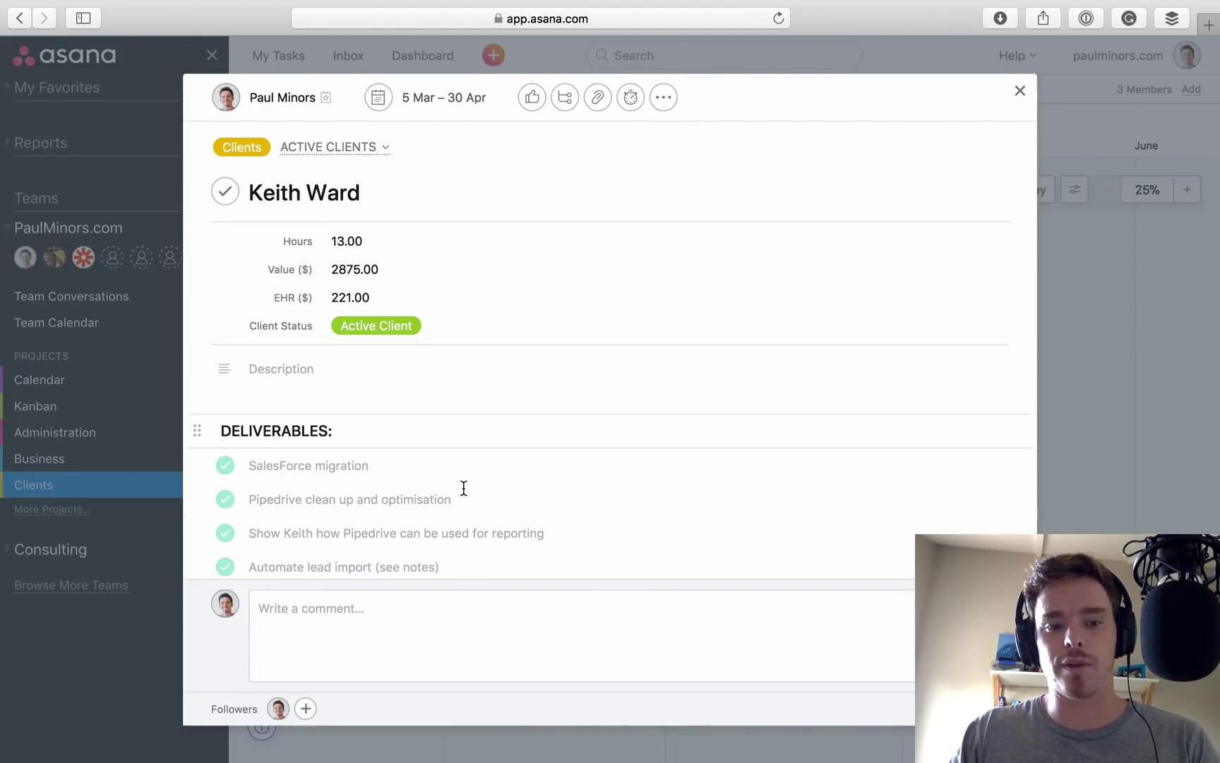
click(1022, 94)
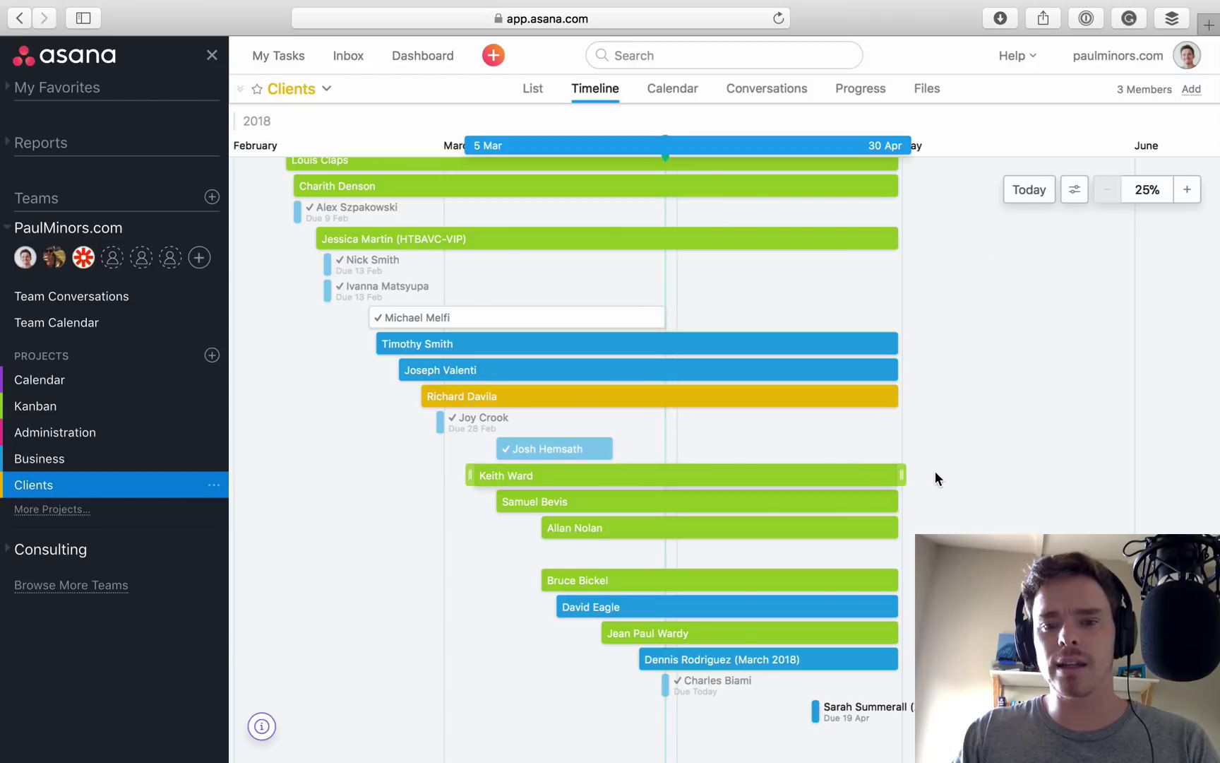